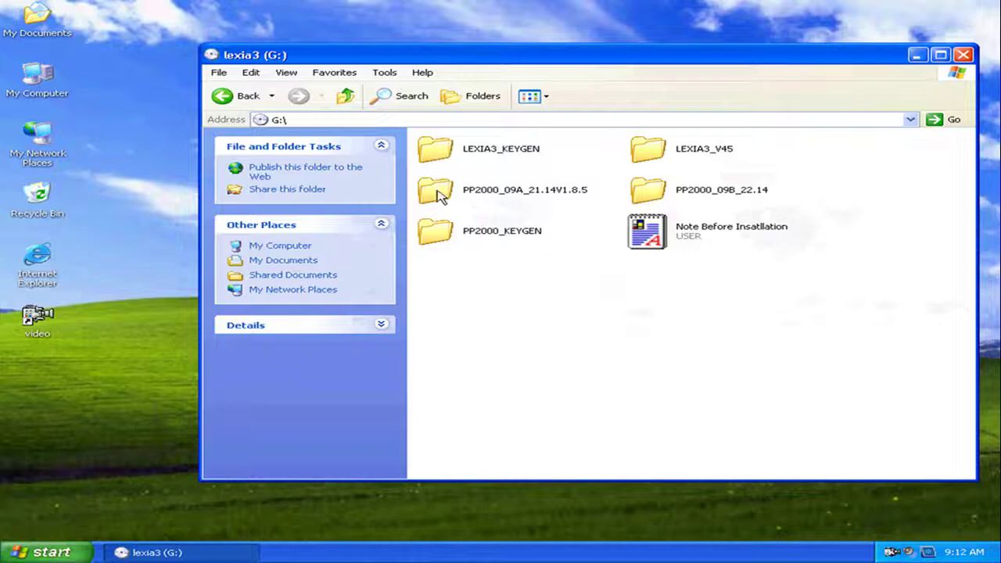
# Open the 使用说明 instructions text file in the LEXIA3_V45 folder
pyautogui.click(647, 150)
pyautogui.doubleClick(646, 151)
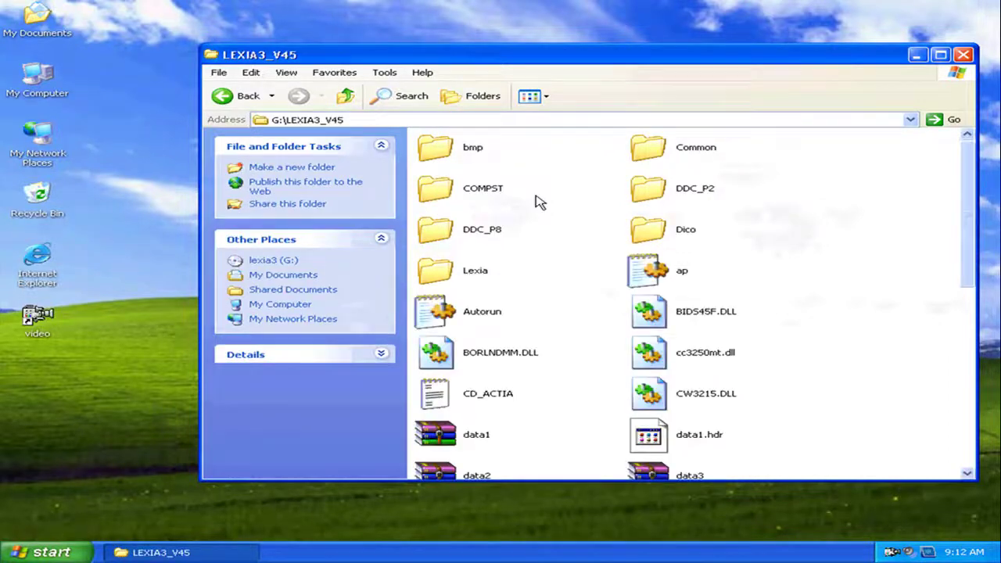
pyautogui.scroll(-3, 571, 286)
pyautogui.scroll(-5, 592, 278)
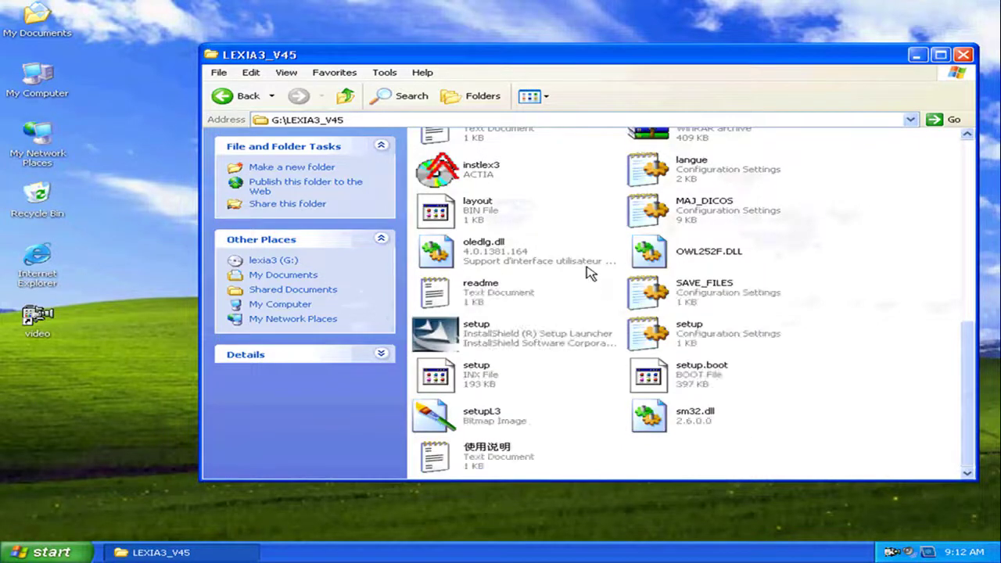
pyautogui.click(476, 452)
pyautogui.doubleClick(475, 452)
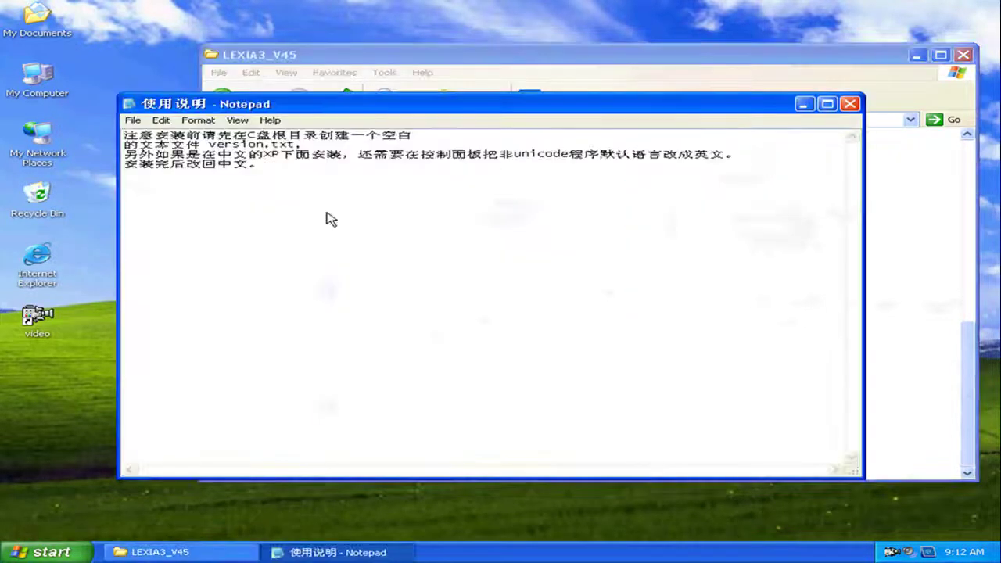
# Copy the word 'version' from the instruction notes
pyautogui.moveTo(279, 145); pyautogui.dragTo(209, 145)
pyautogui.click(263, 145)
pyautogui.rightClick(226, 145)
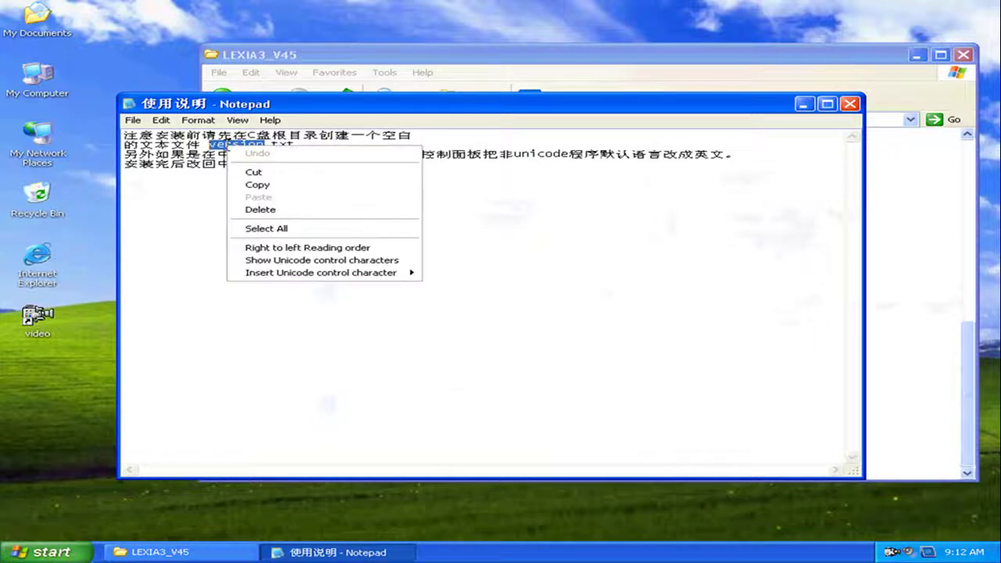
pyautogui.click(258, 185)
# Close the instruction notes and open Local Disk (C:) from My Computer
pyautogui.click(850, 104)
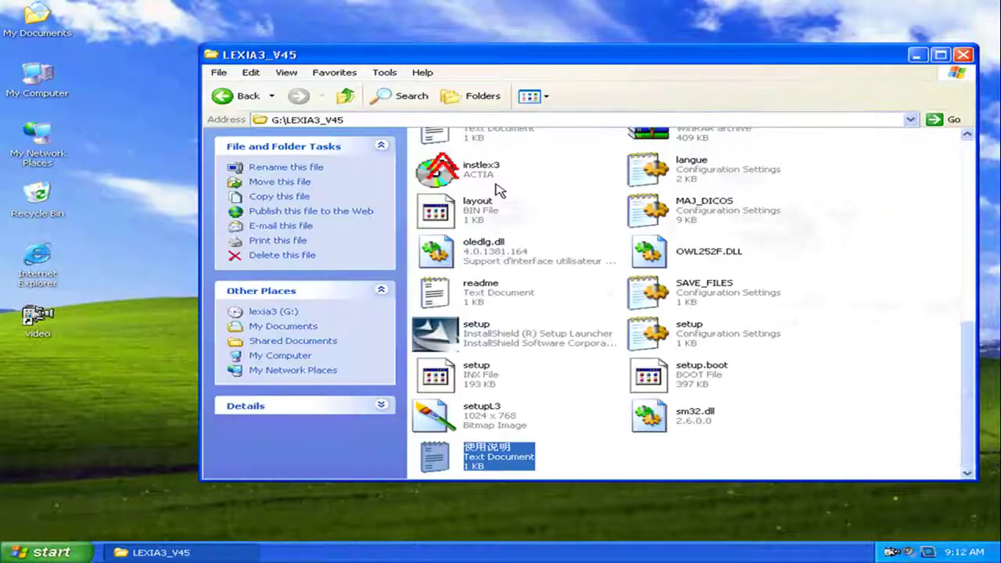
pyautogui.doubleClick(51, 88)
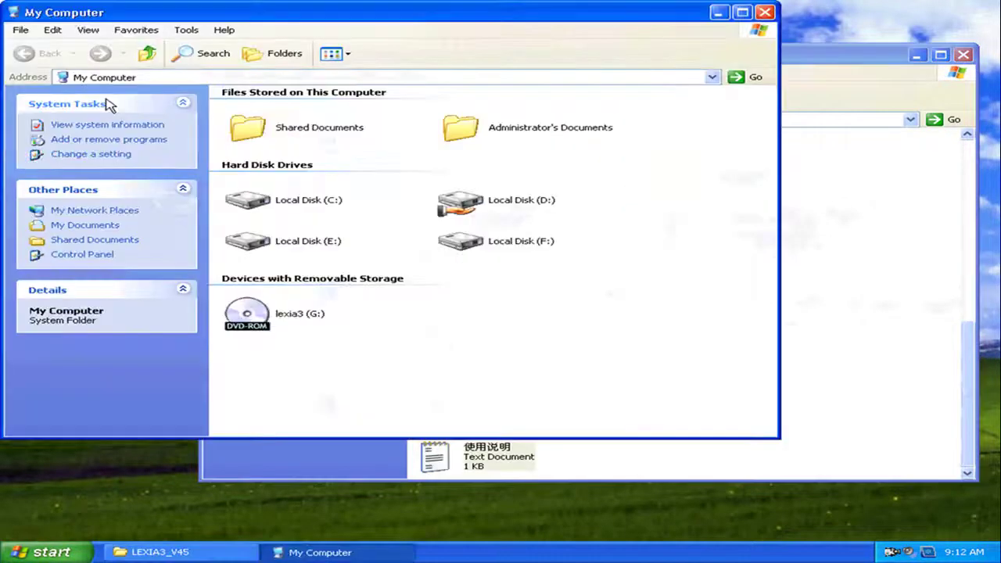
pyautogui.doubleClick(330, 202)
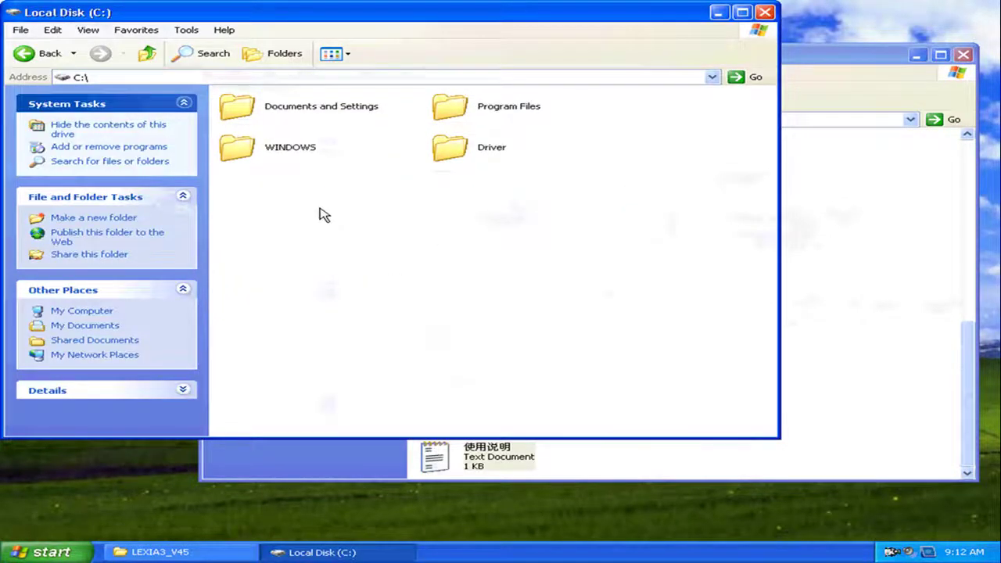
# Create a new text document named 'version' at the root of C: and close the window
pyautogui.rightClick(320, 209)
pyautogui.moveTo(465, 312)
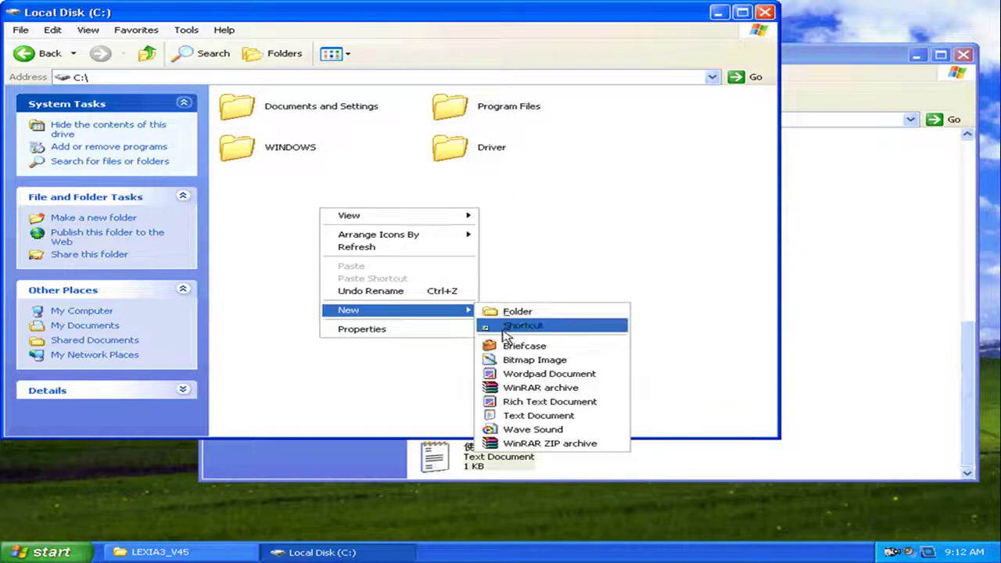
pyautogui.click(508, 415)
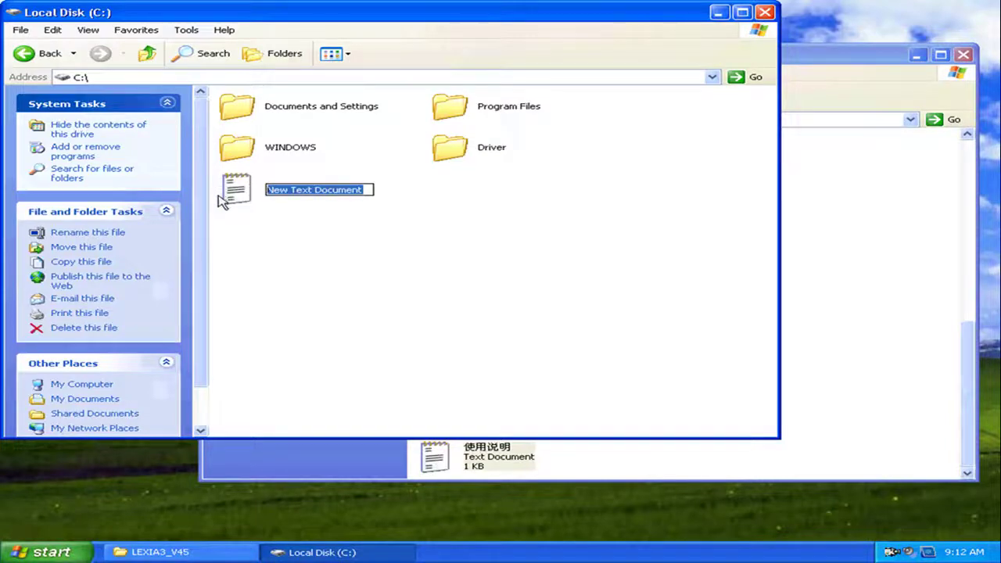
pyautogui.write('version')
pyautogui.click(434, 239)
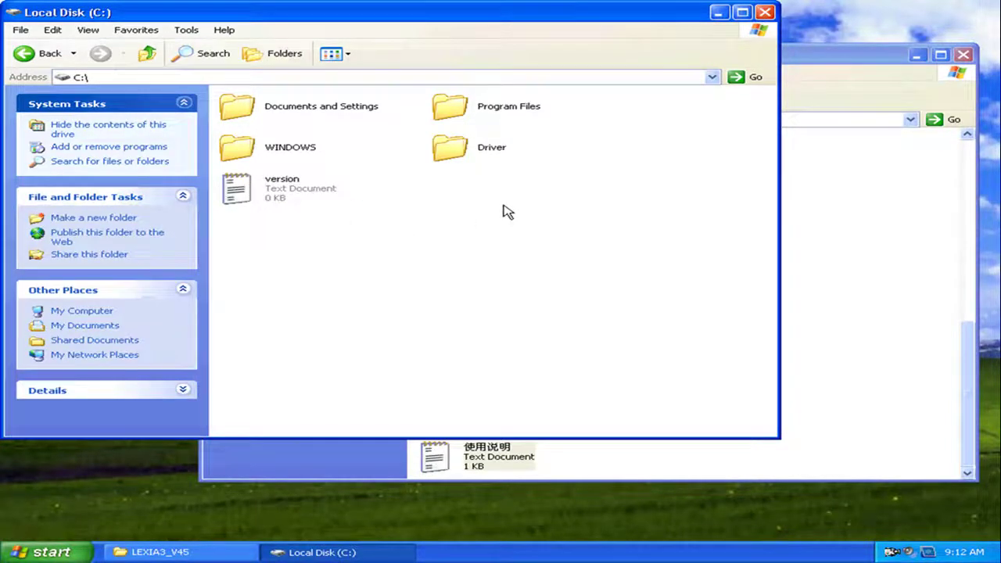
pyautogui.click(766, 12)
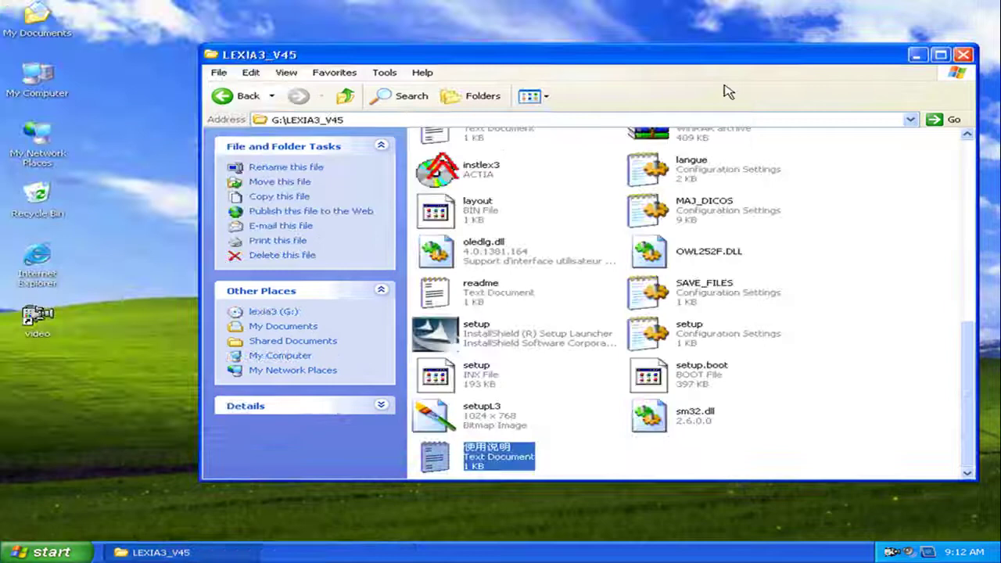
# Launch instlex3, pass the welcome notes, and confirm CHINA as the installer language
pyautogui.click(447, 173)
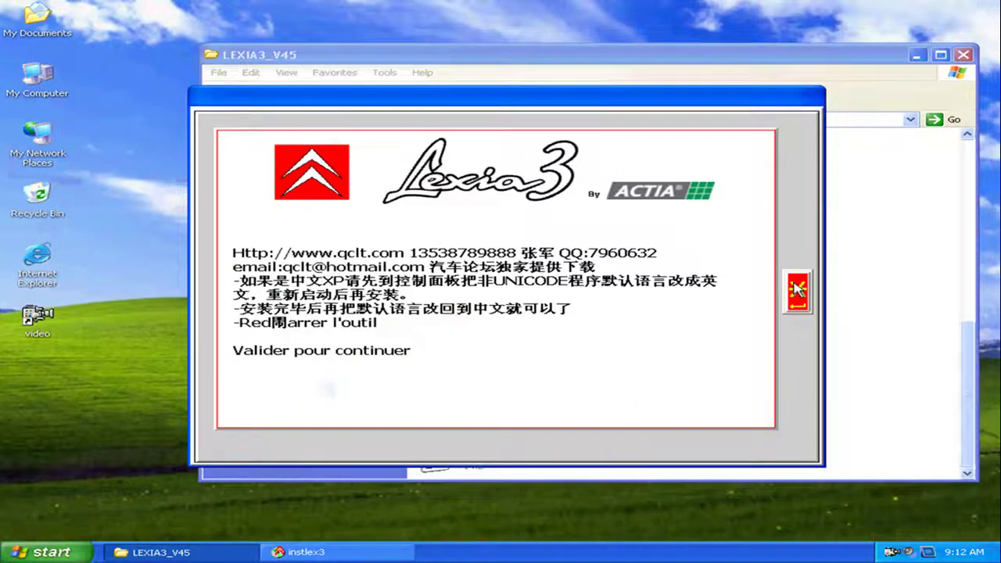
pyautogui.click(796, 290)
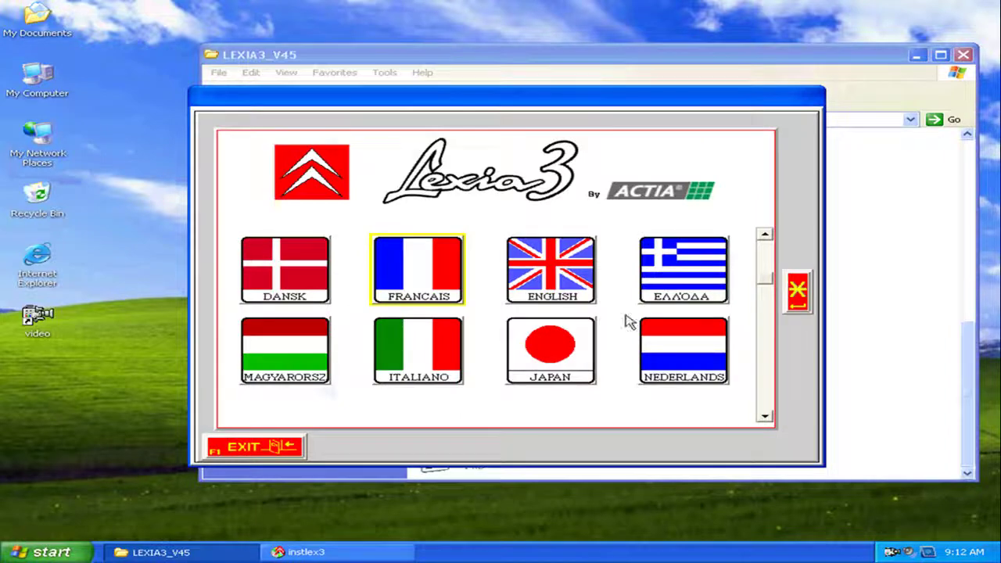
pyautogui.click(763, 236)
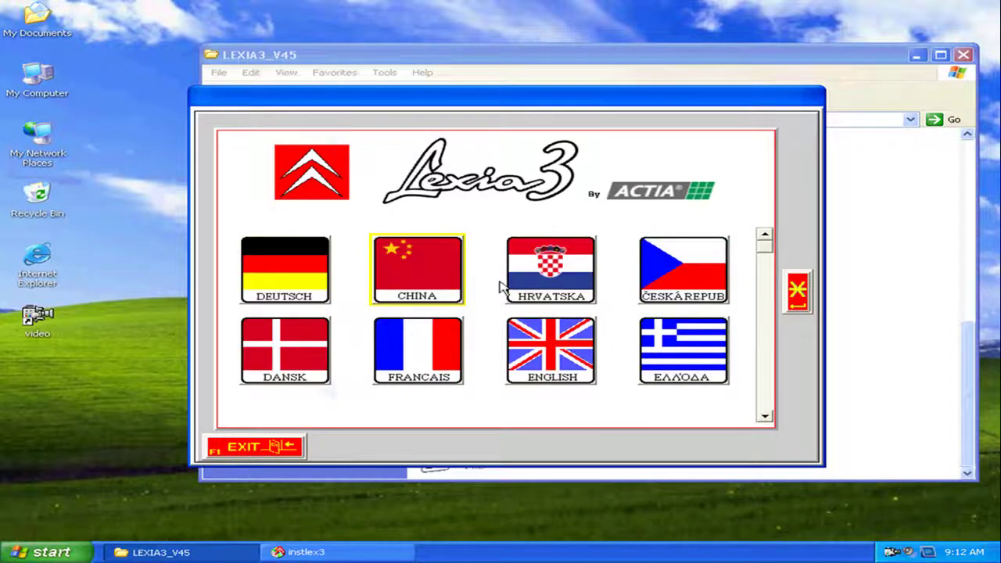
pyautogui.click(435, 283)
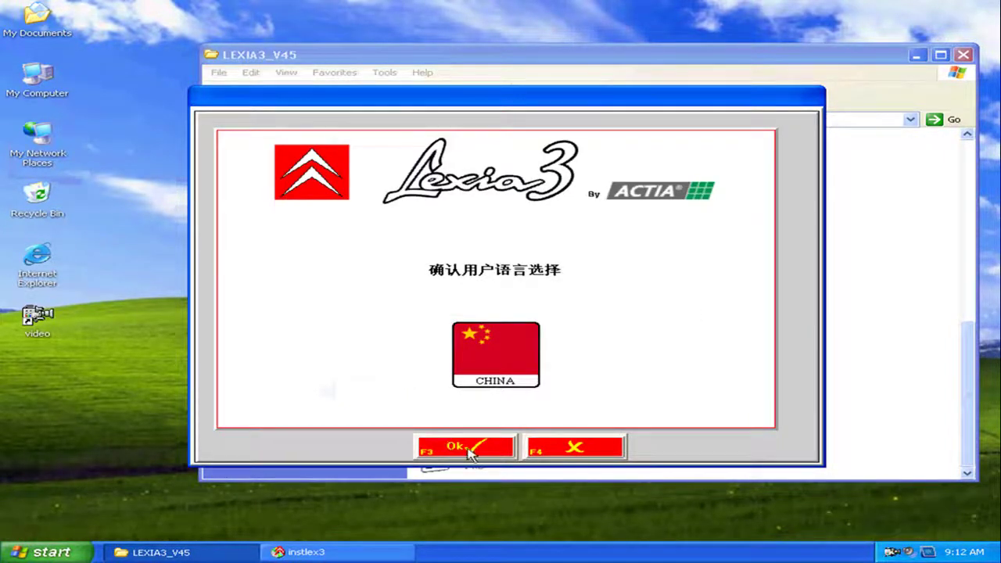
pyautogui.click(467, 448)
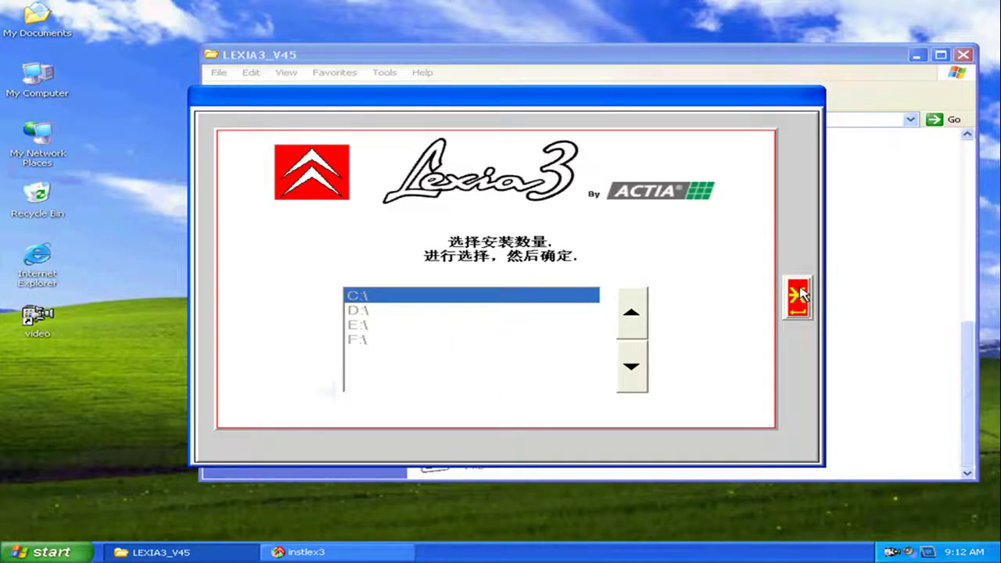
# Confirm installing Lexia 3 onto the C:\ drive
pyautogui.click(798, 296)
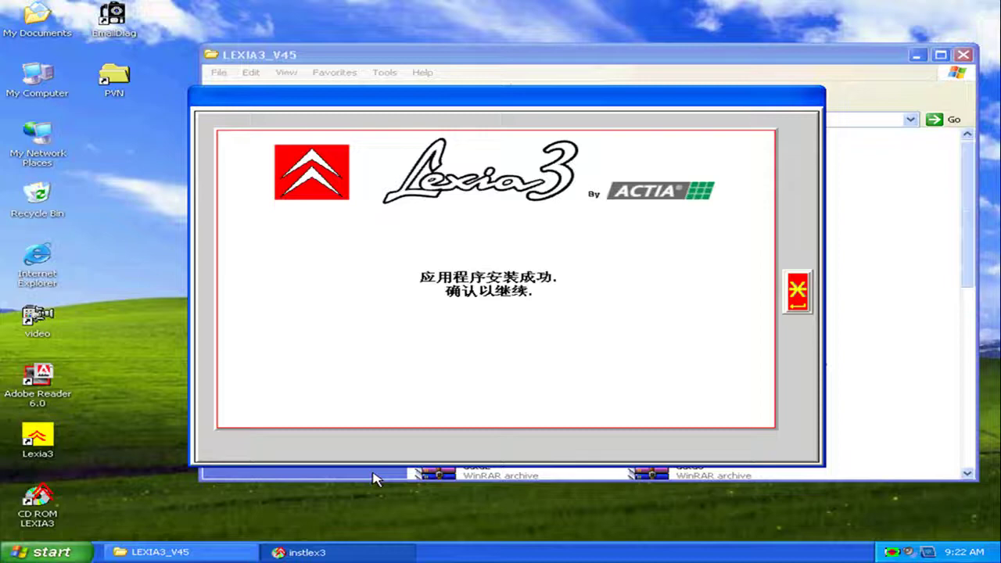
# Acknowledge the Lexia 3 install success, then run the UPDATE_LEXIA_346.22 installer with Installeren
pyautogui.click(796, 301)
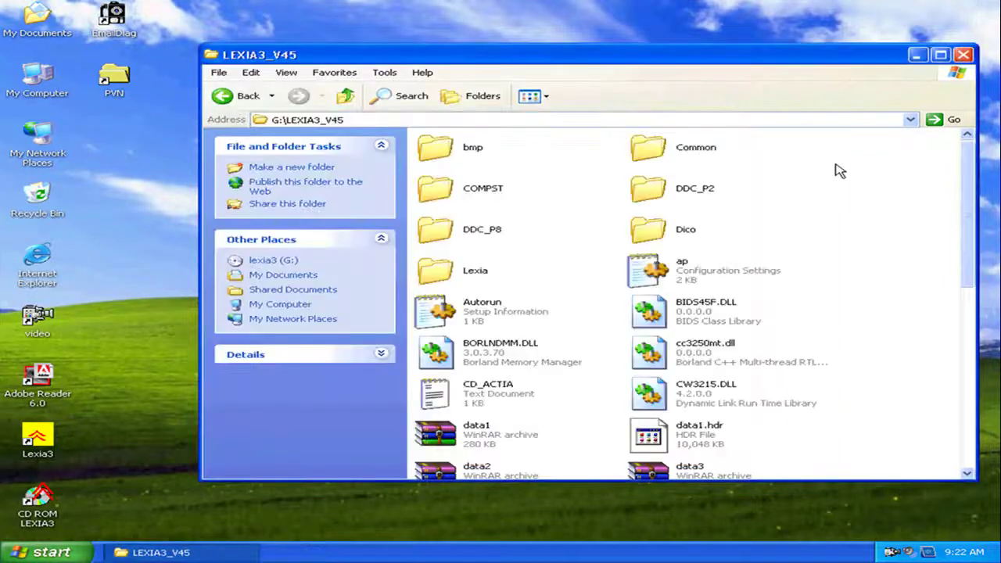
pyautogui.click(963, 55)
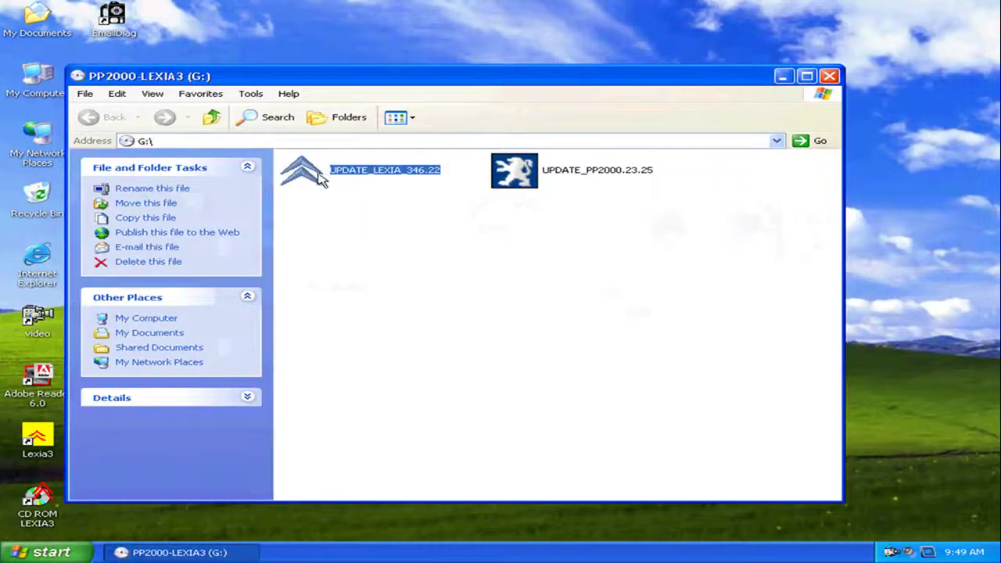
pyautogui.doubleClick(320, 178)
pyautogui.click(596, 405)
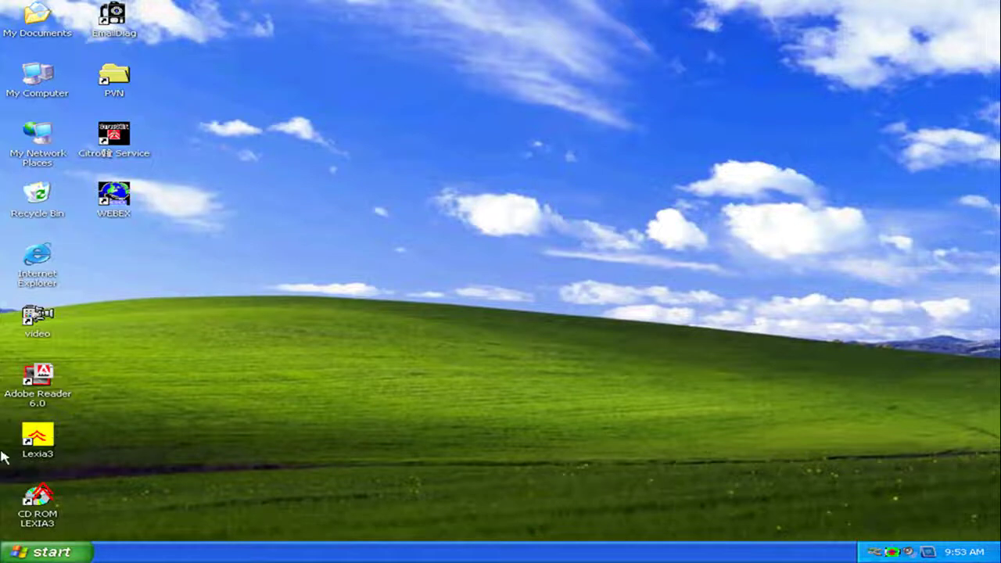
# Launch Lexia3, decline the update search, and dismiss the Windows firewall alert
pyautogui.doubleClick(35, 445)
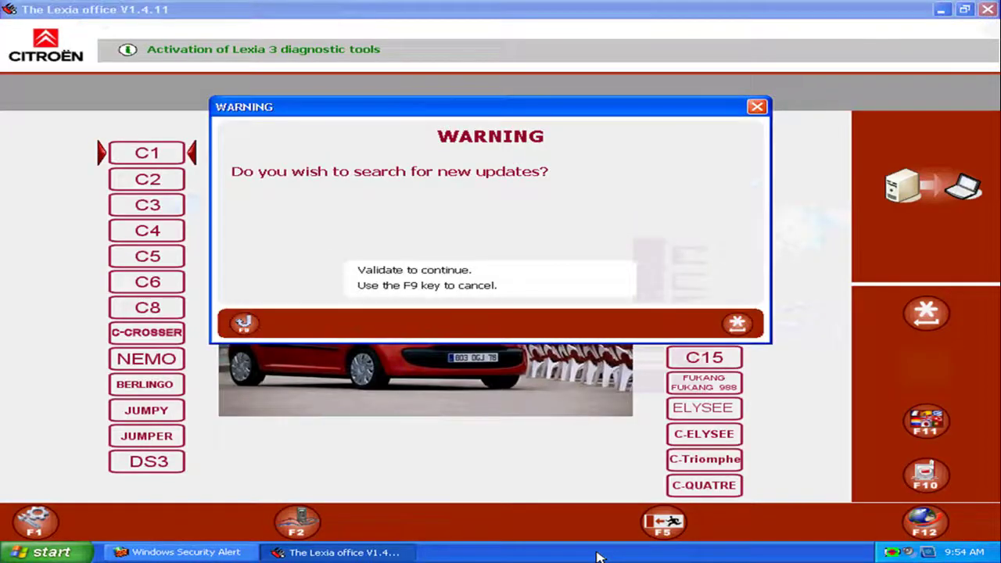
pyautogui.click(373, 552)
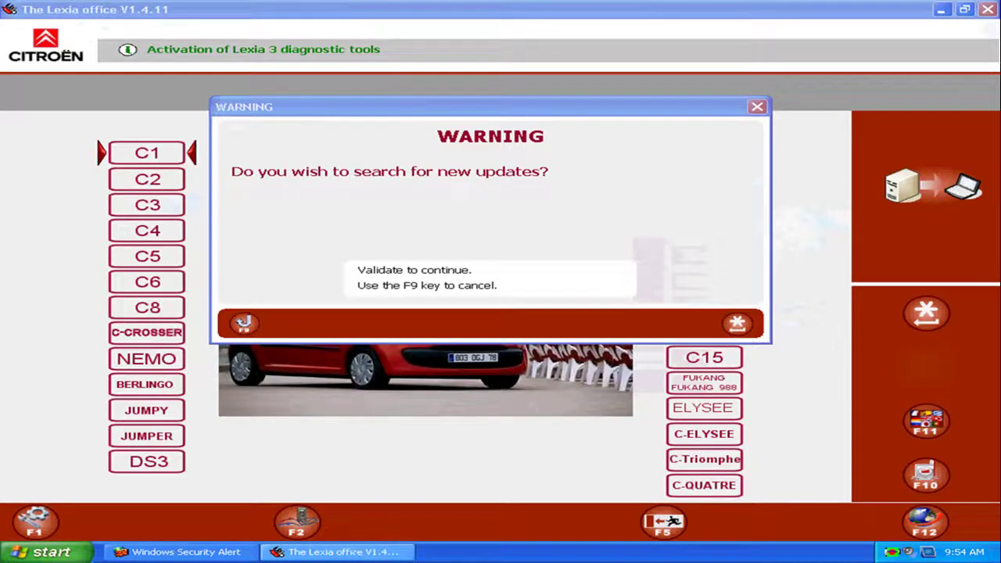
pyautogui.click(756, 107)
pyautogui.click(380, 552)
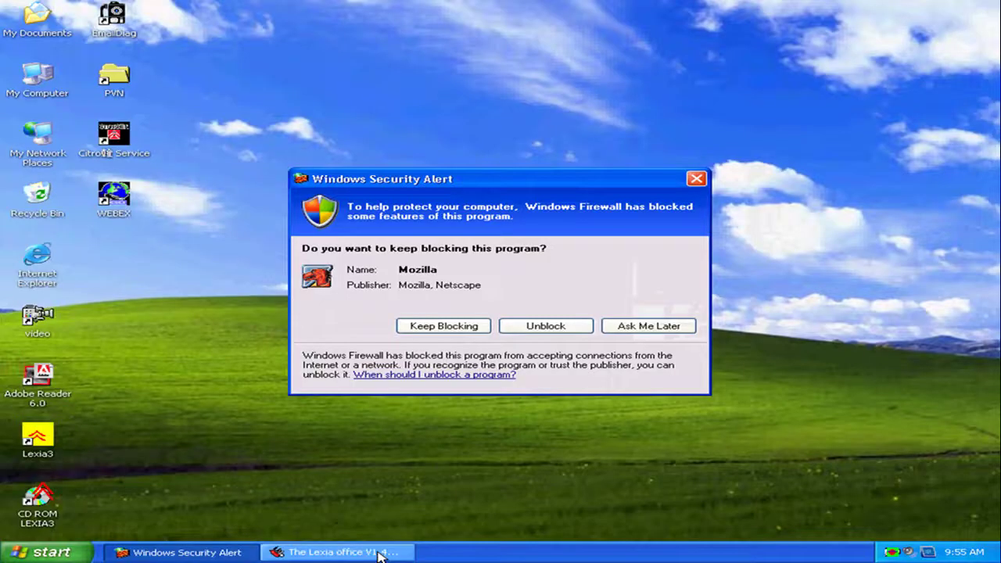
pyautogui.click(548, 328)
pyautogui.click(251, 552)
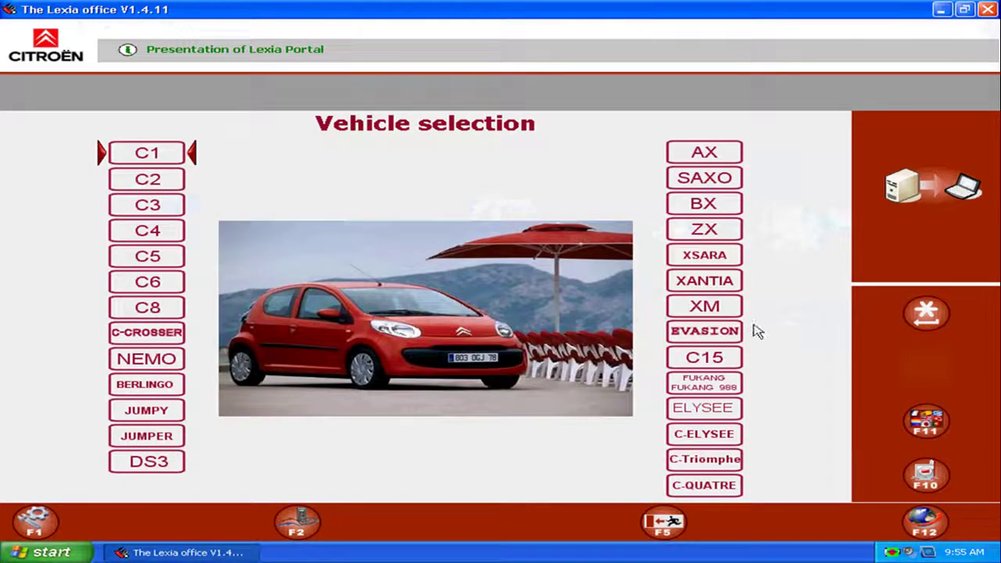
# Choose the plain XM vehicle model and confirm the LEXIA application
pyautogui.click(706, 306)
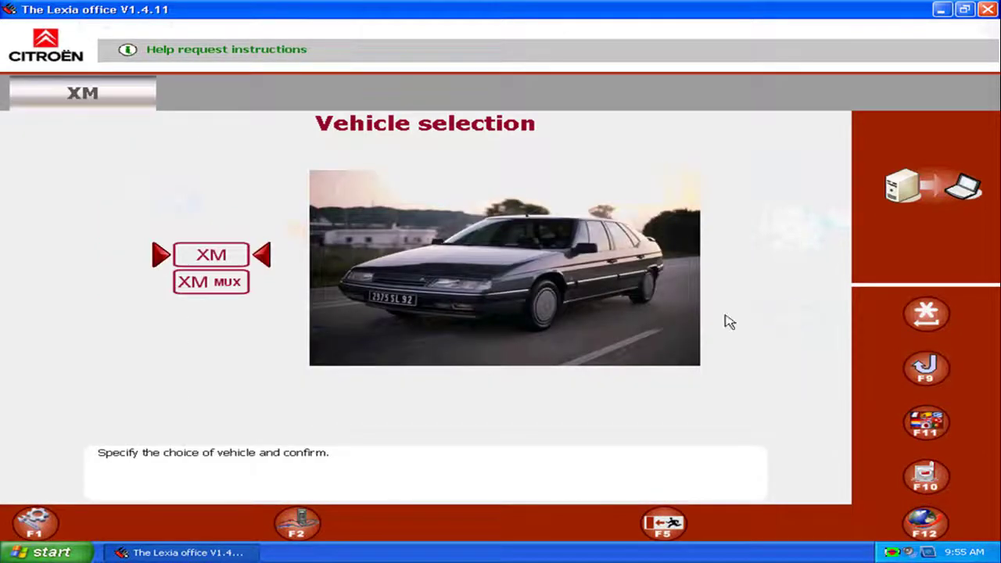
pyautogui.click(221, 263)
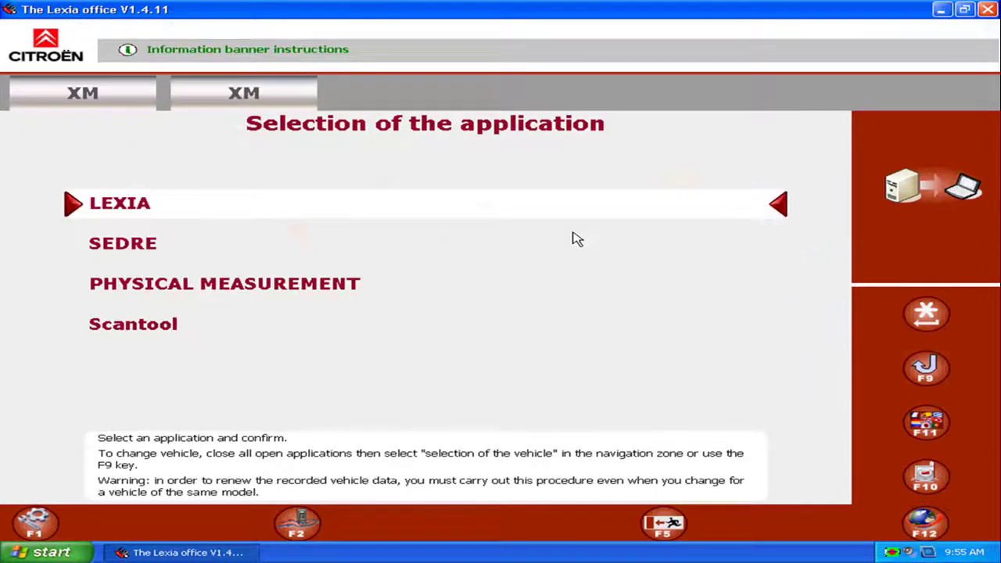
pyautogui.click(655, 215)
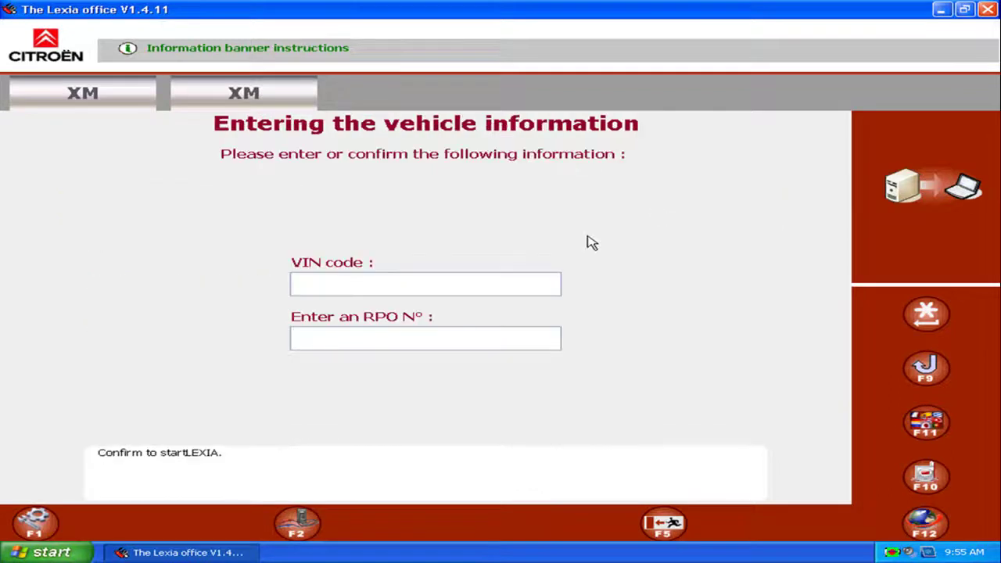
pyautogui.click(541, 282)
pyautogui.write('11111111111111111')
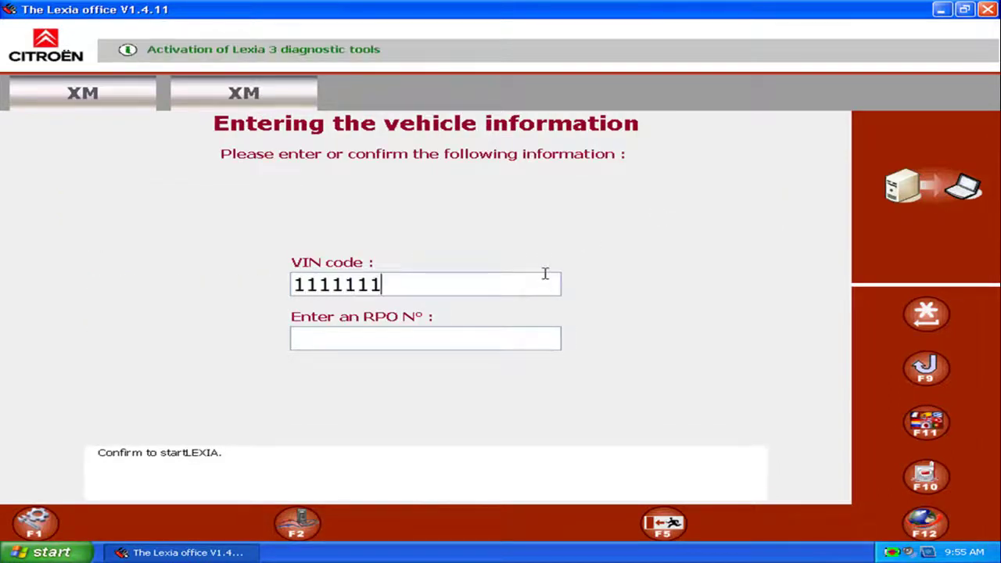
pyautogui.click(384, 333)
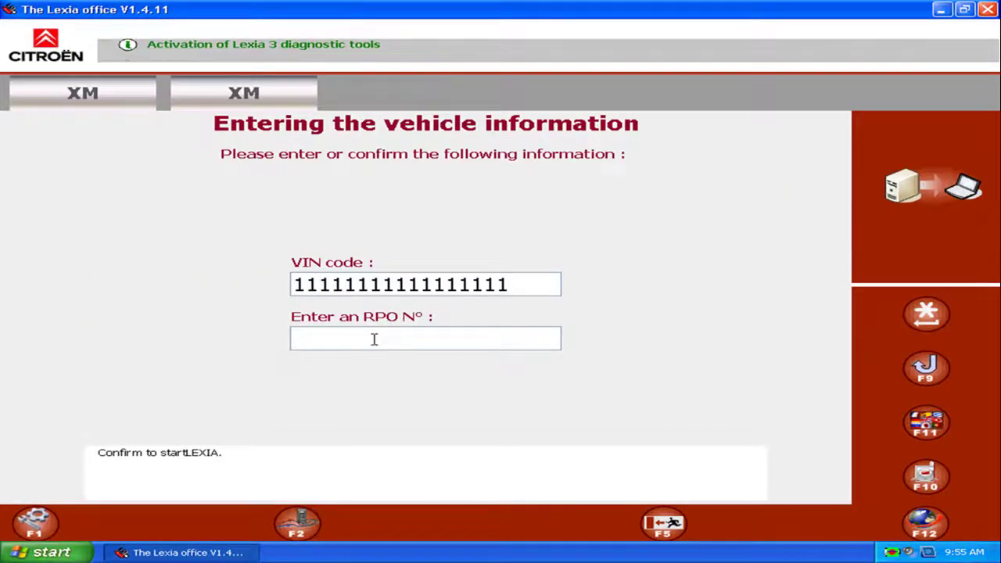
pyautogui.write('11111')
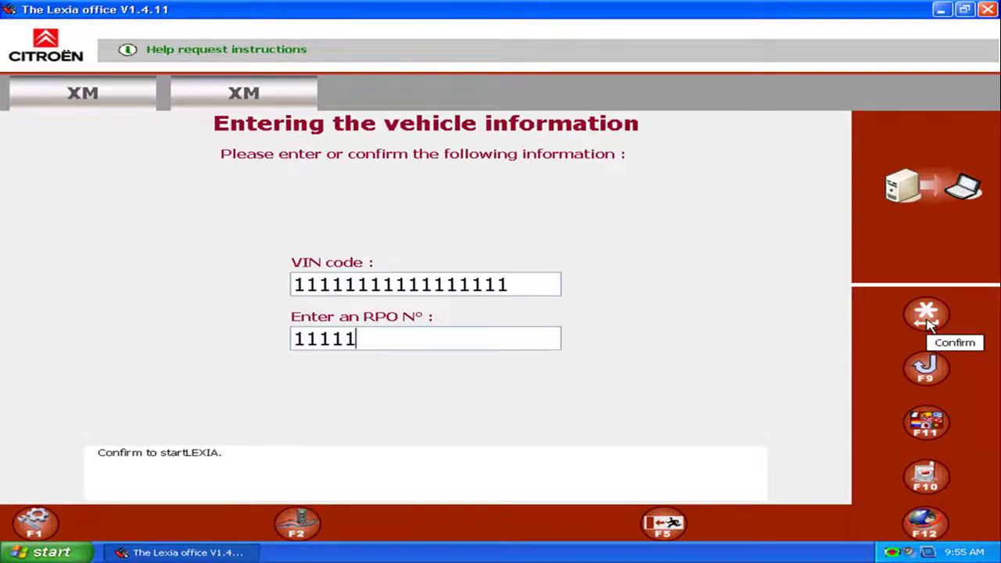
pyautogui.click(928, 322)
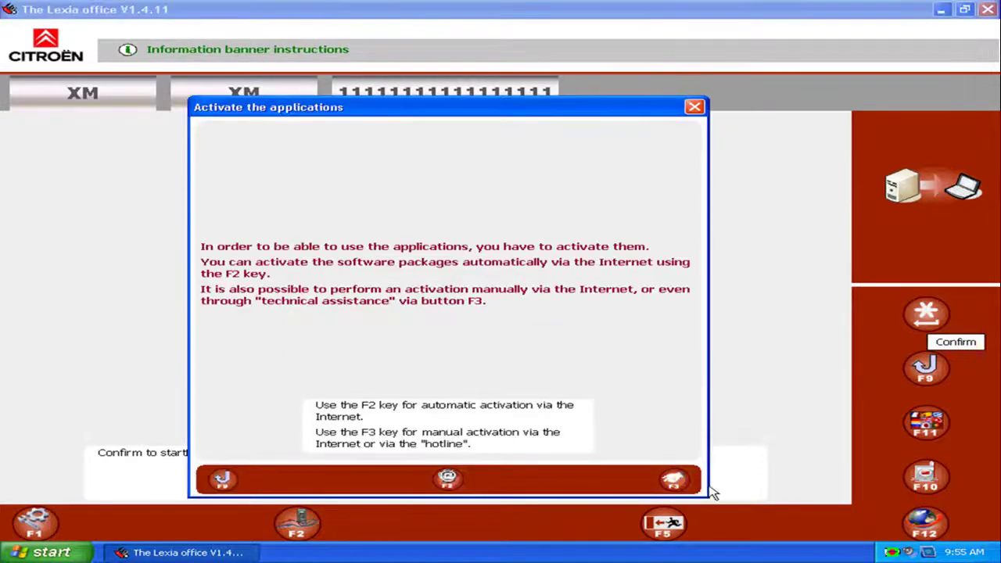
# Start activation, enter RRDI code 001 in both fields, and confirm
pyautogui.click(674, 479)
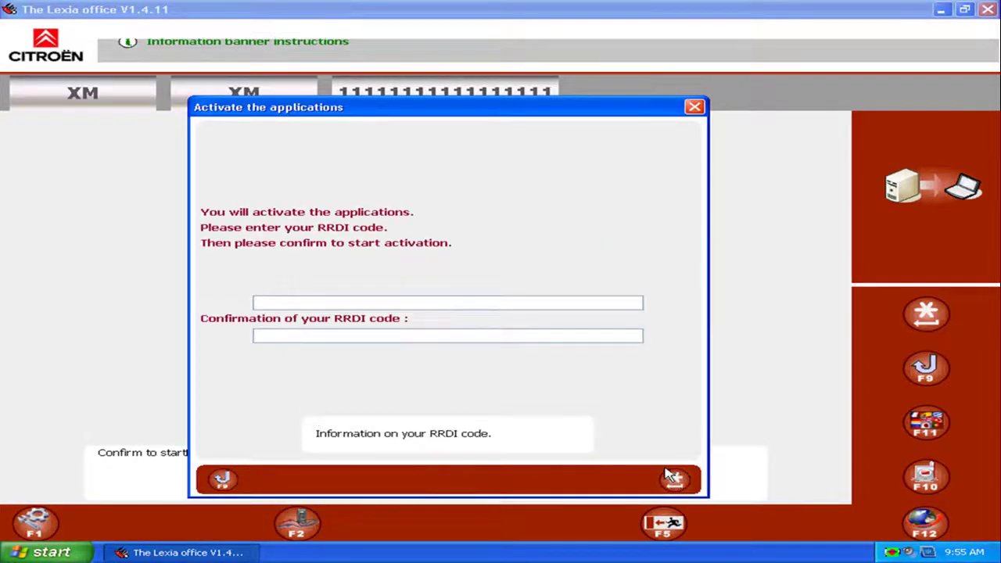
pyautogui.write('001')
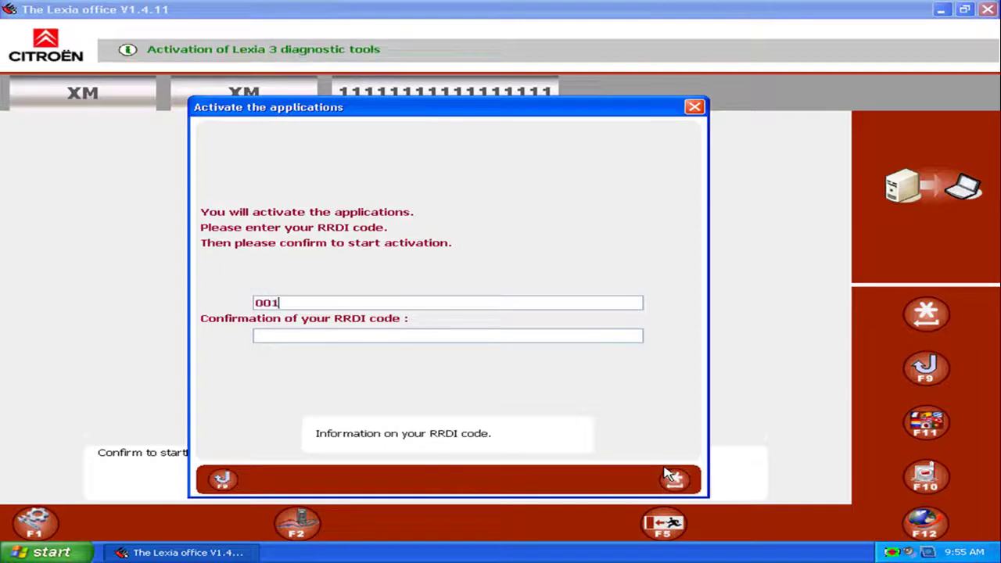
pyautogui.click(440, 337)
pyautogui.write('001')
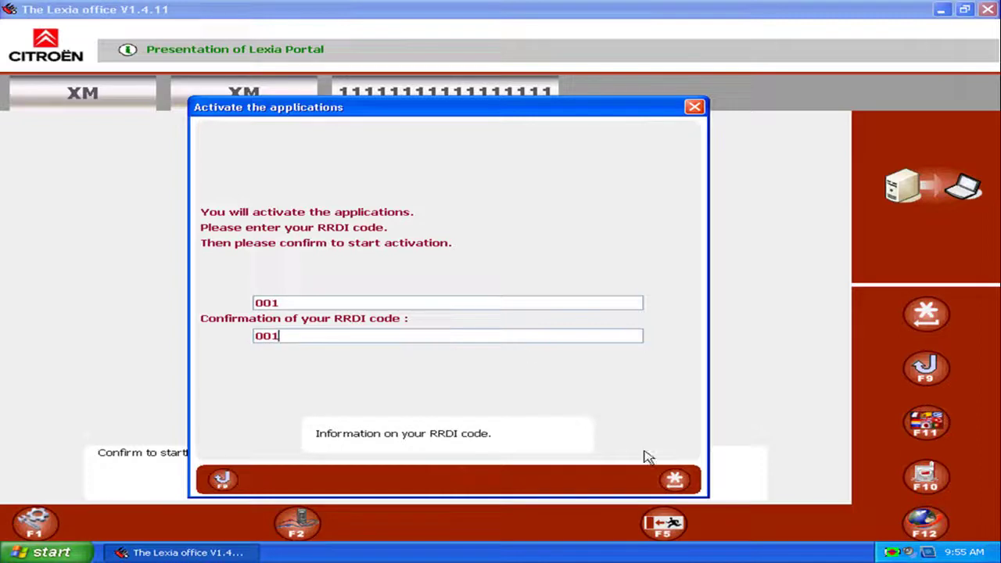
pyautogui.click(671, 480)
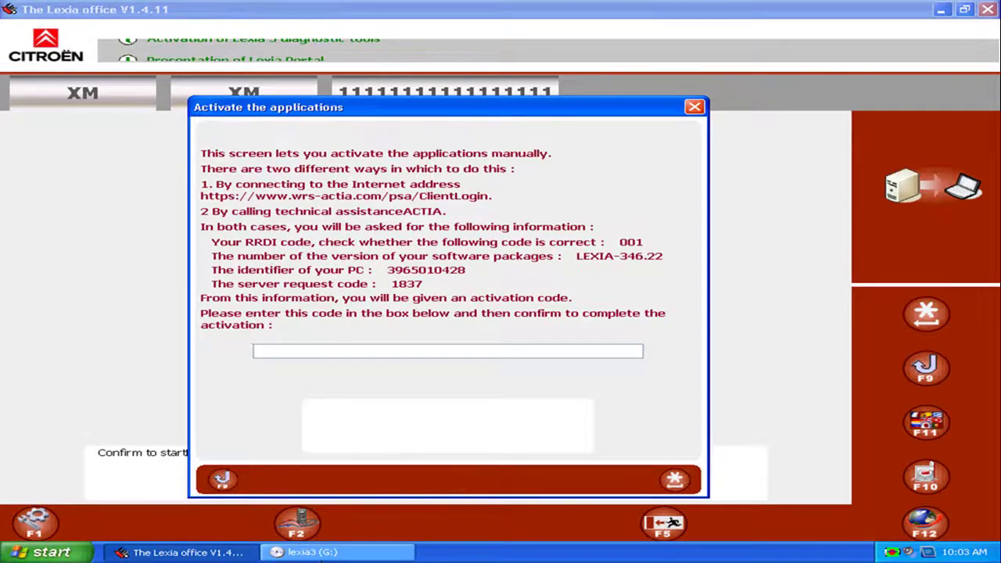
# Run LEXIA3_KEYGEN from the lexia3 drive to generate an activation code
pyautogui.click(313, 551)
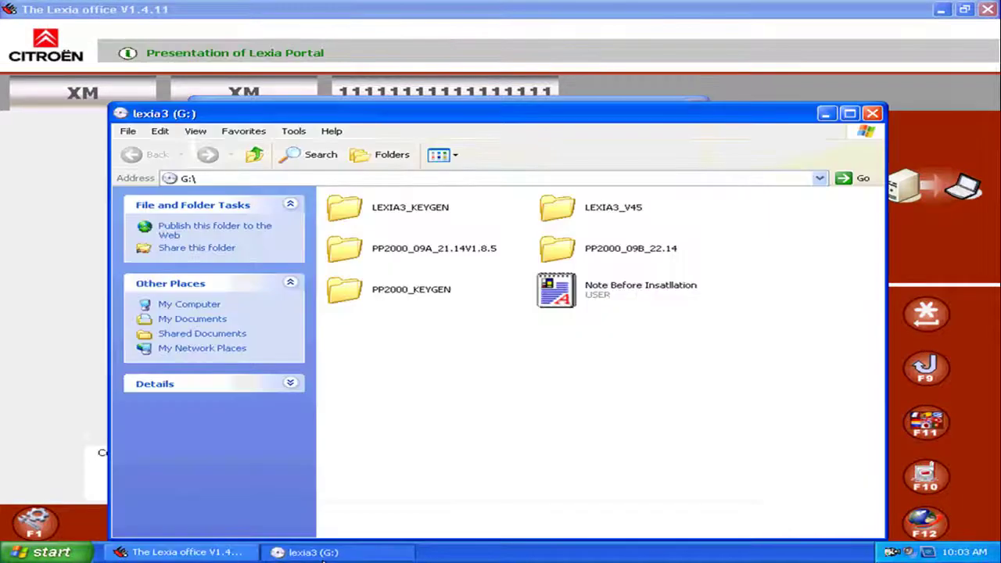
pyautogui.doubleClick(415, 210)
pyautogui.doubleClick(545, 217)
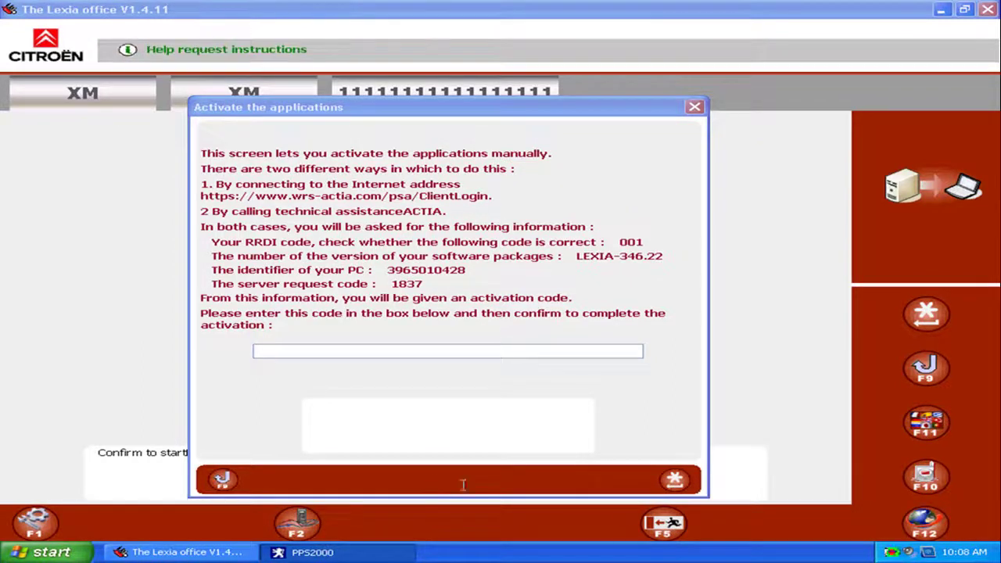
# Paste the generated activation code and confirm the application activation
pyautogui.click(337, 349)
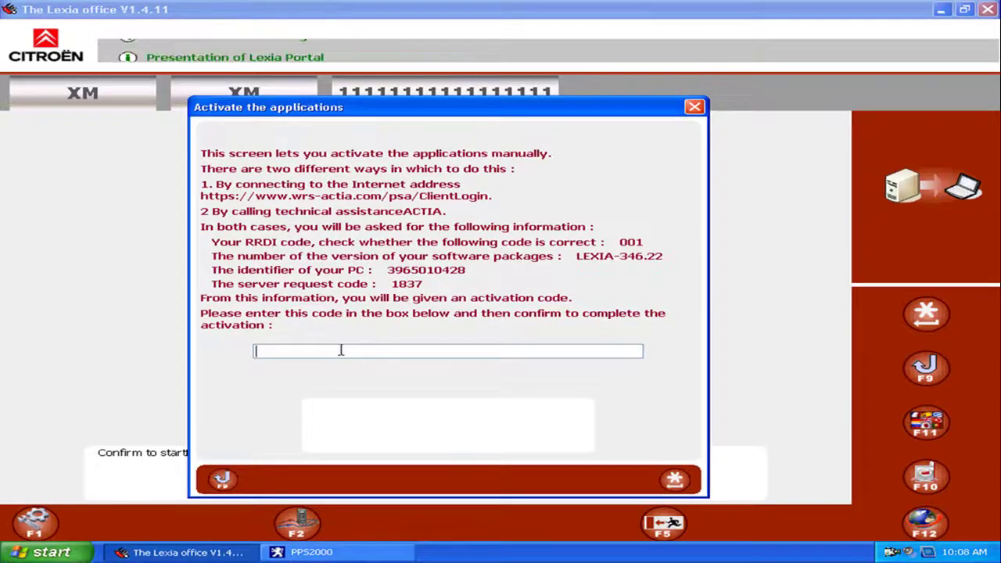
pyautogui.hotkey('ctrl', 'v')
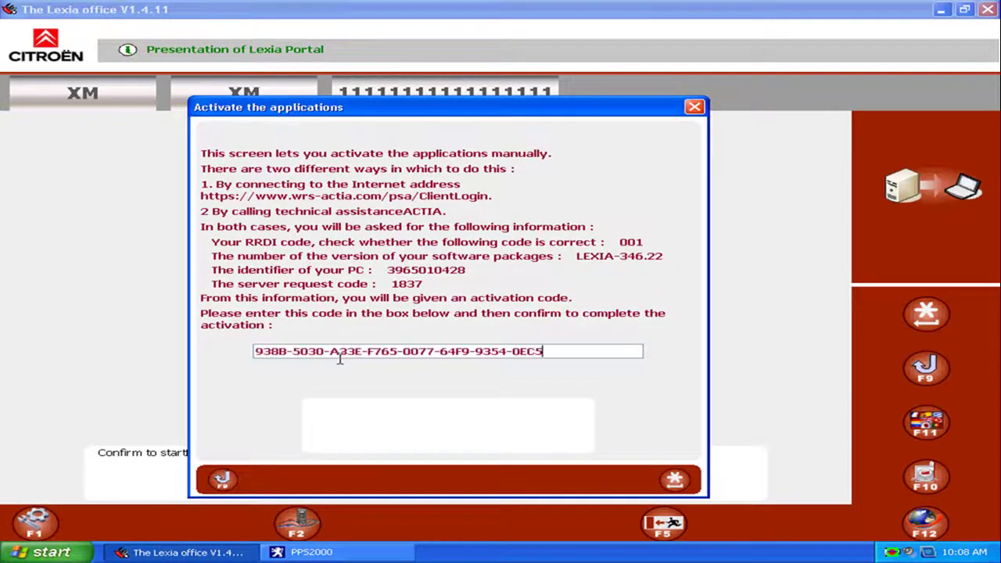
pyautogui.click(674, 480)
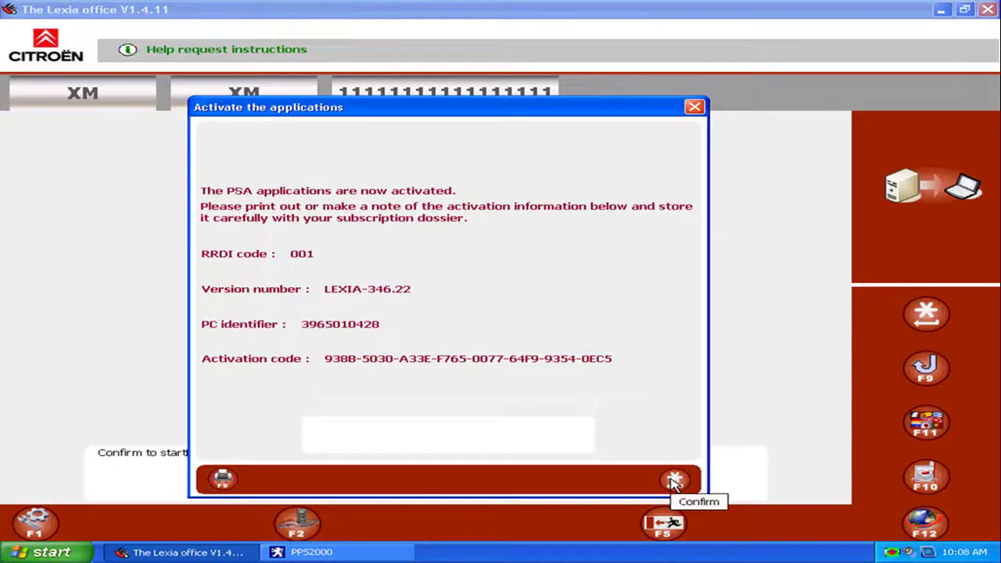
pyautogui.click(673, 480)
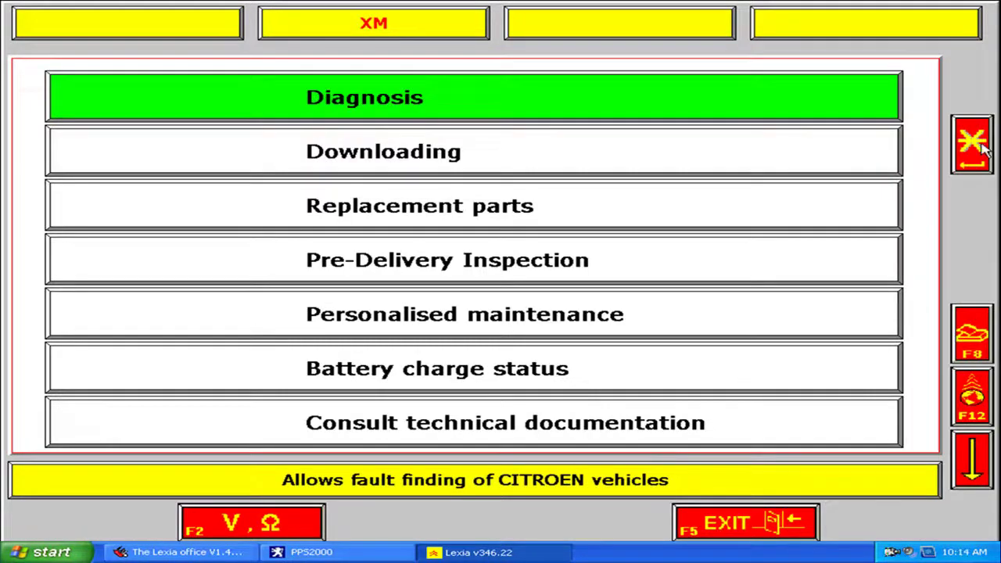
# Go to Diagnosis > Test by function > Engine > Petrol engine and select 2.0 L R6E BOSCH MP5.2
pyautogui.click(982, 147)
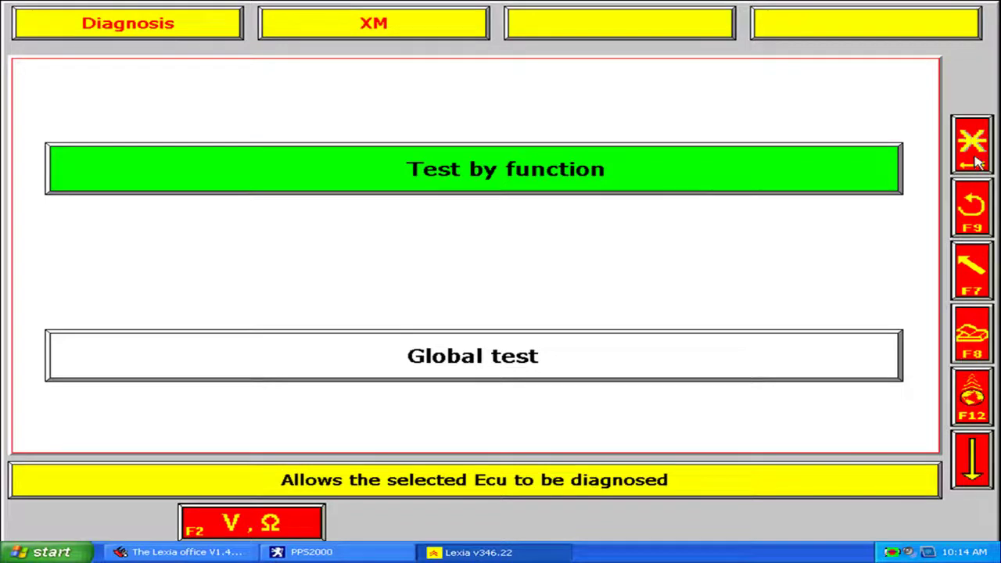
pyautogui.click(977, 160)
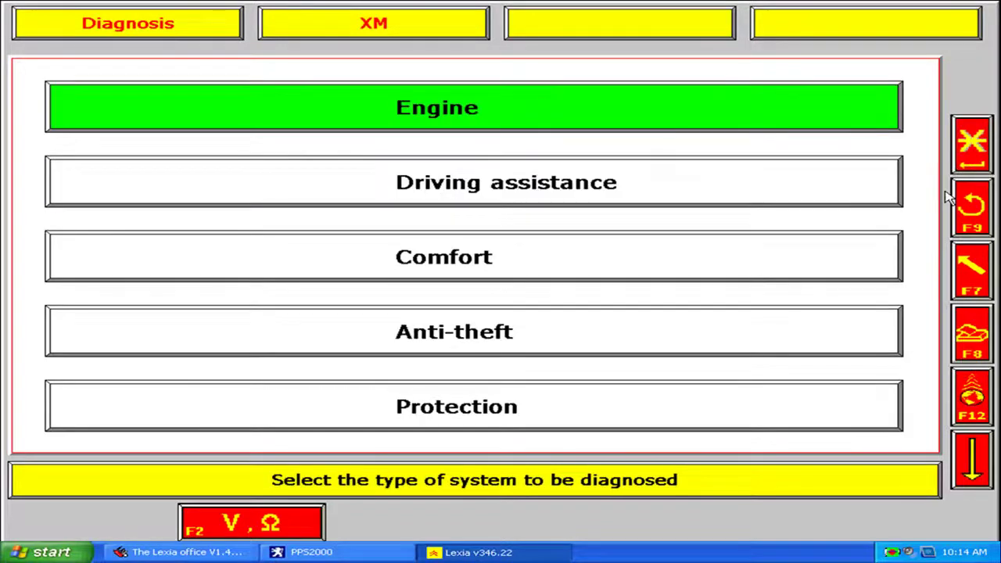
pyautogui.click(968, 158)
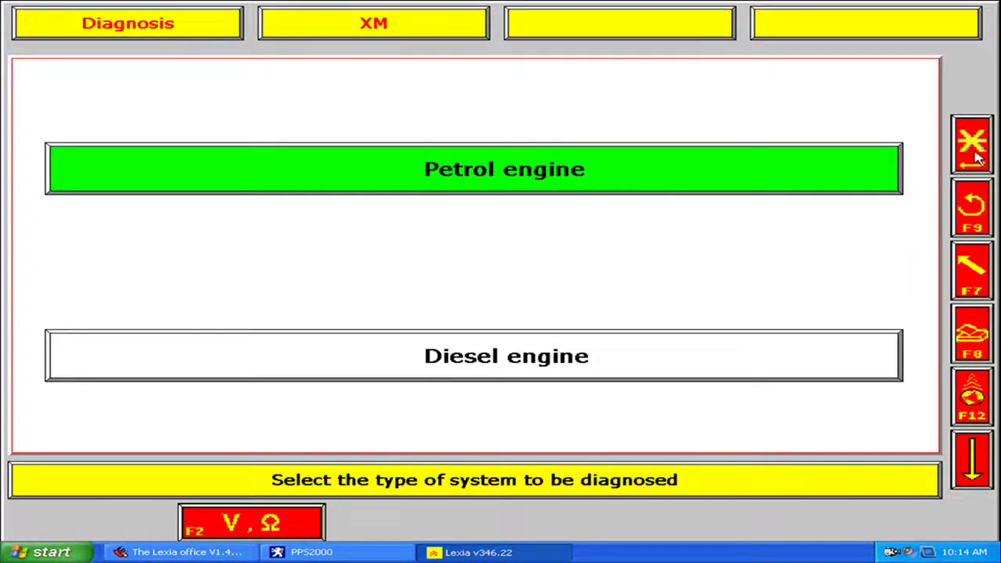
pyautogui.click(977, 159)
pyautogui.click(685, 167)
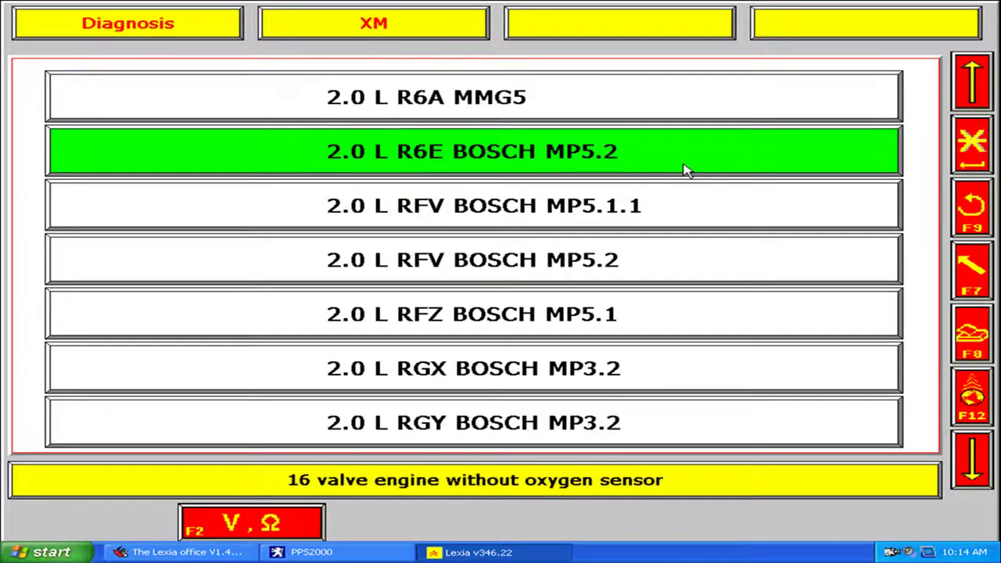
pyautogui.click(977, 152)
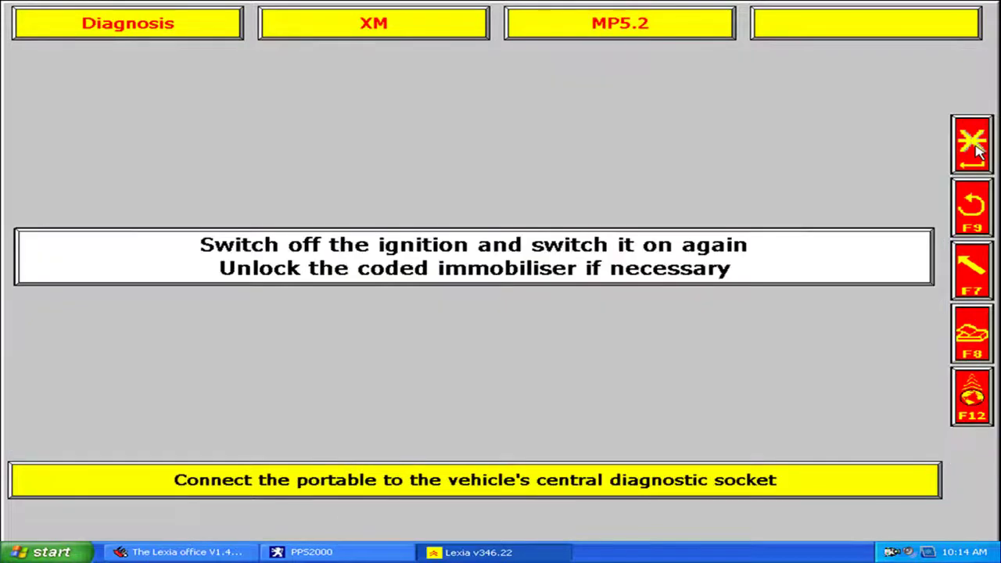
# Start ECU communication, retrying until the MP5.2 is identified as fitted to KFW
pyautogui.click(976, 152)
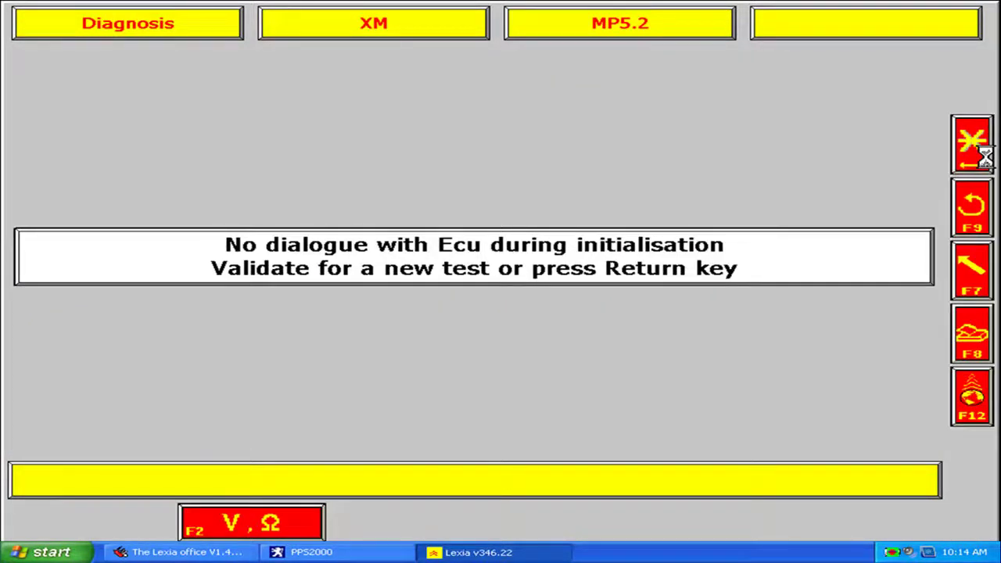
pyautogui.click(981, 156)
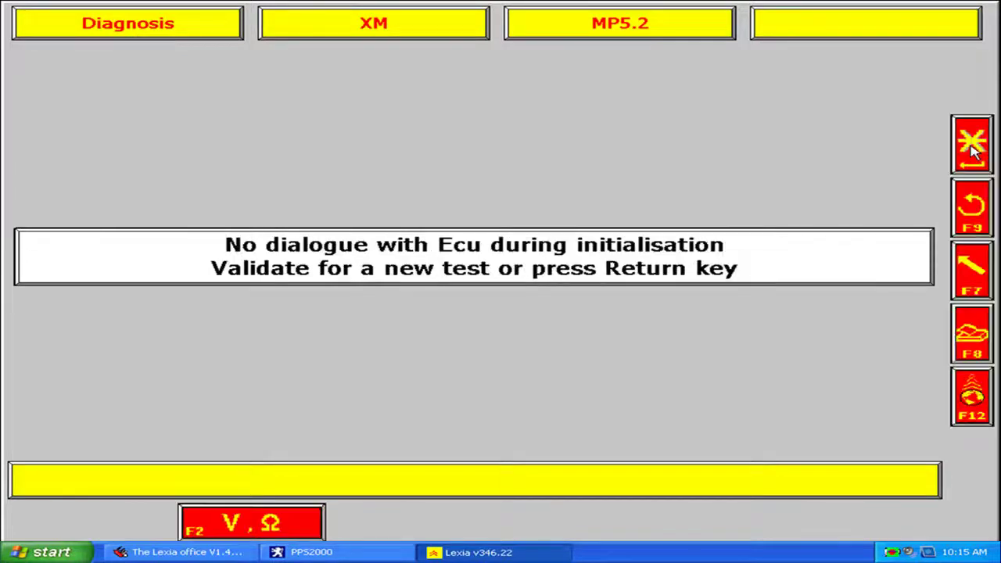
pyautogui.click(972, 152)
pyautogui.click(972, 152)
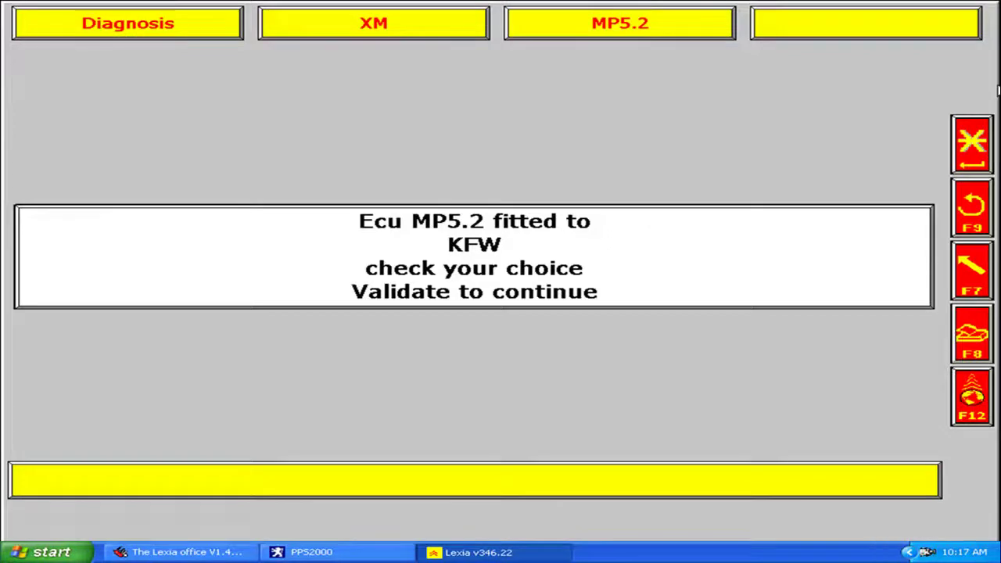
# Accept the MP5.2 ECU, read its identification, then view its live parameter measurements
pyautogui.click(649, 206)
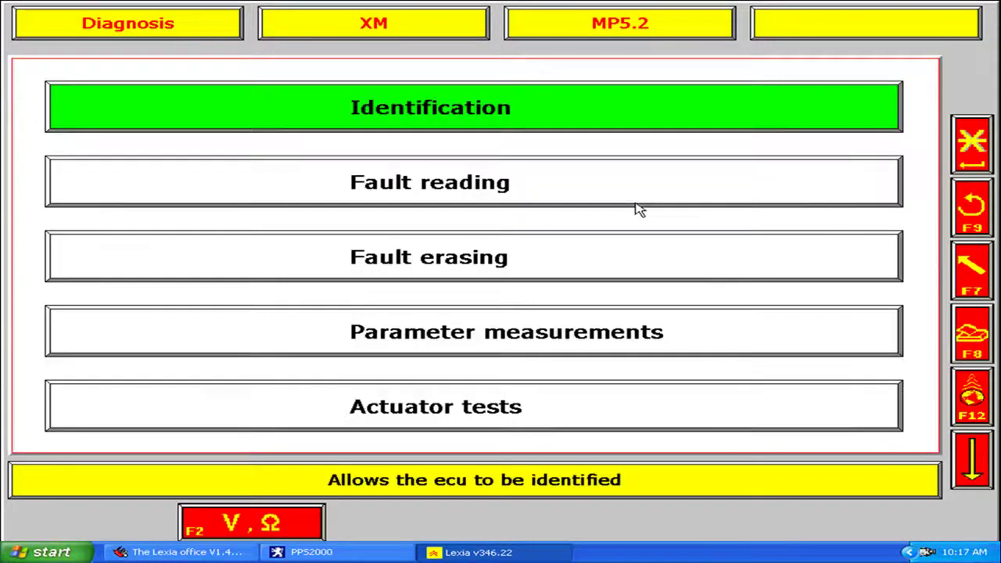
pyautogui.click(571, 123)
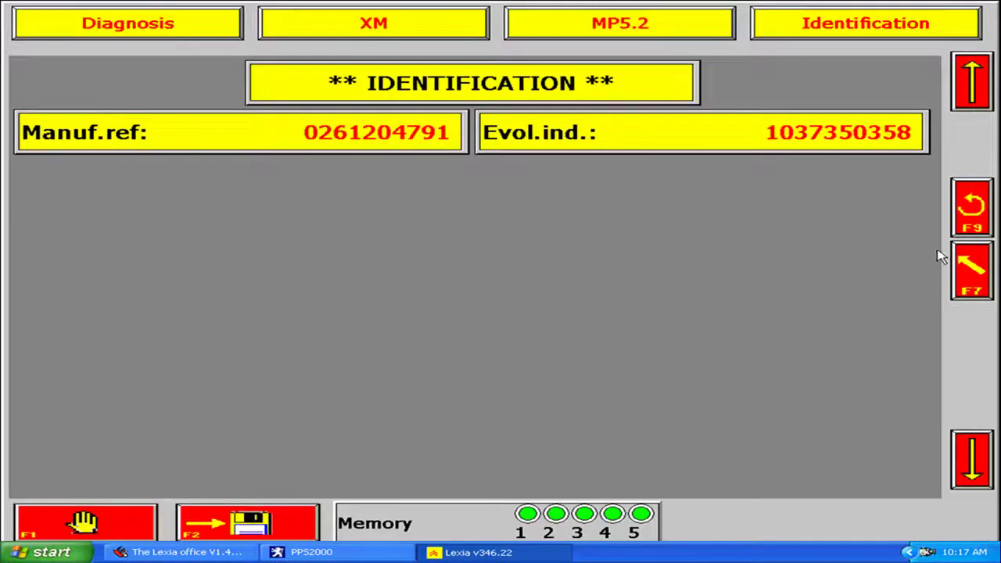
pyautogui.click(972, 228)
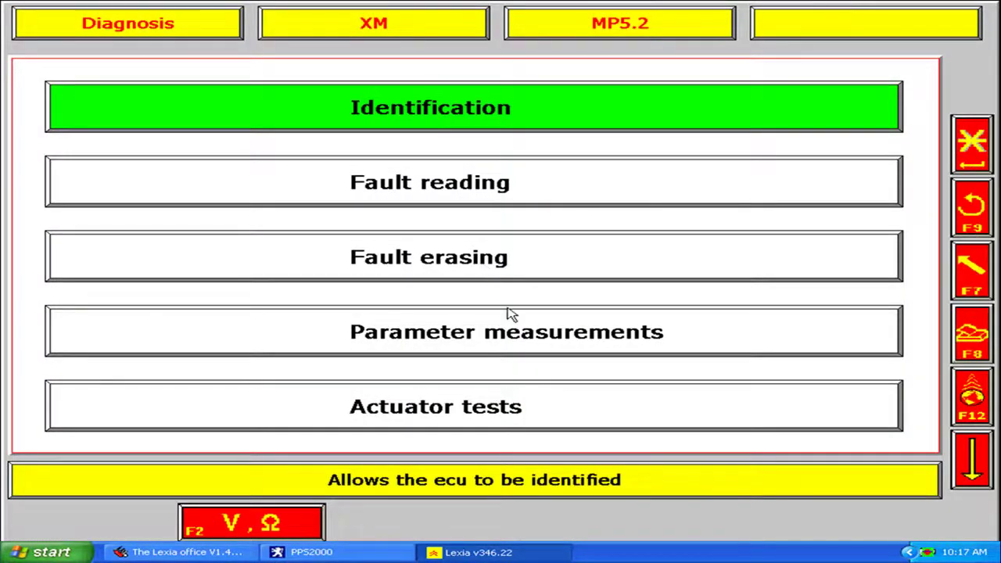
pyautogui.click(614, 336)
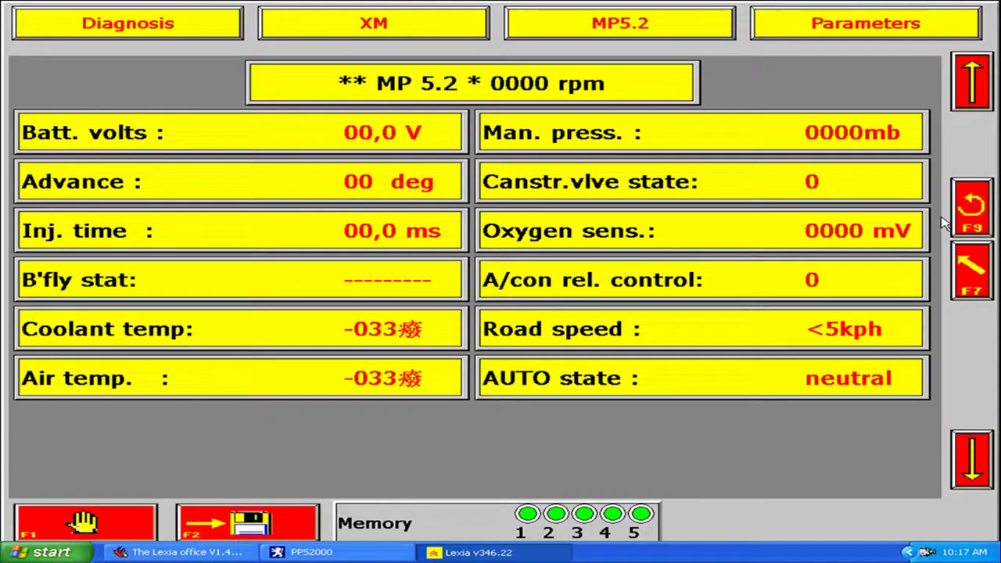
# Back out of the parameter readout through the diagnosis menus to the XM main menu
pyautogui.click(981, 219)
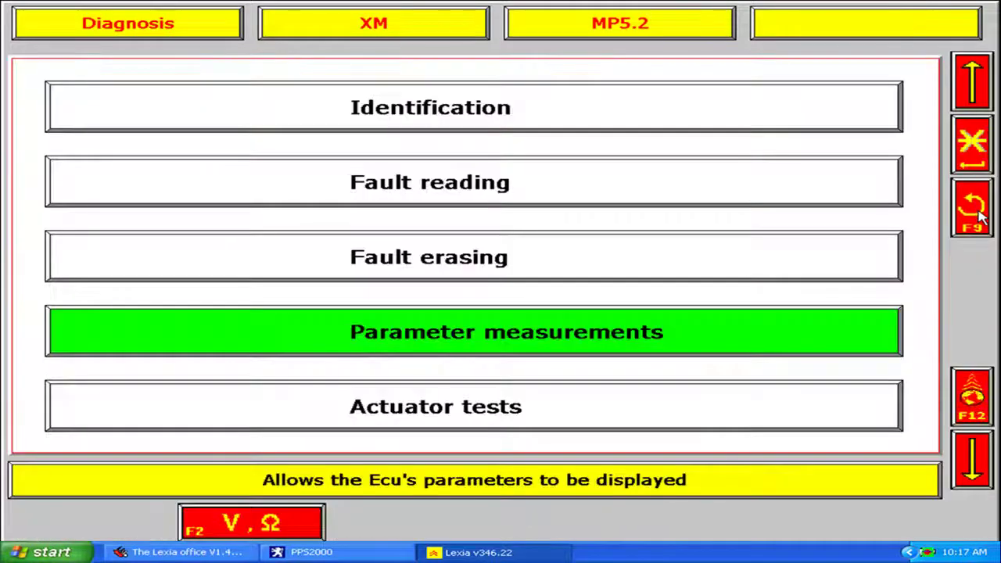
pyautogui.click(981, 219)
pyautogui.click(981, 219)
pyautogui.click(981, 219)
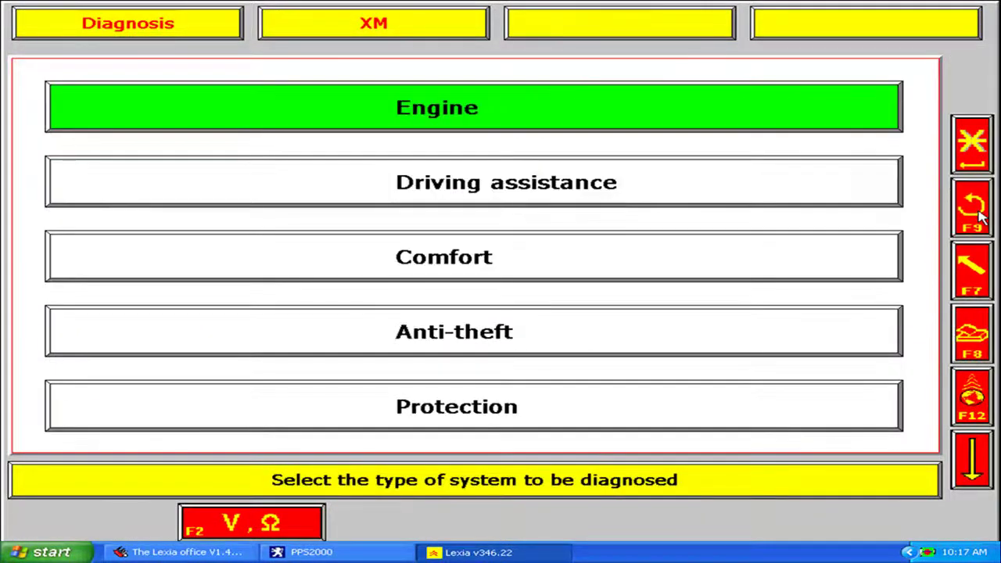
pyautogui.click(981, 219)
pyautogui.click(981, 219)
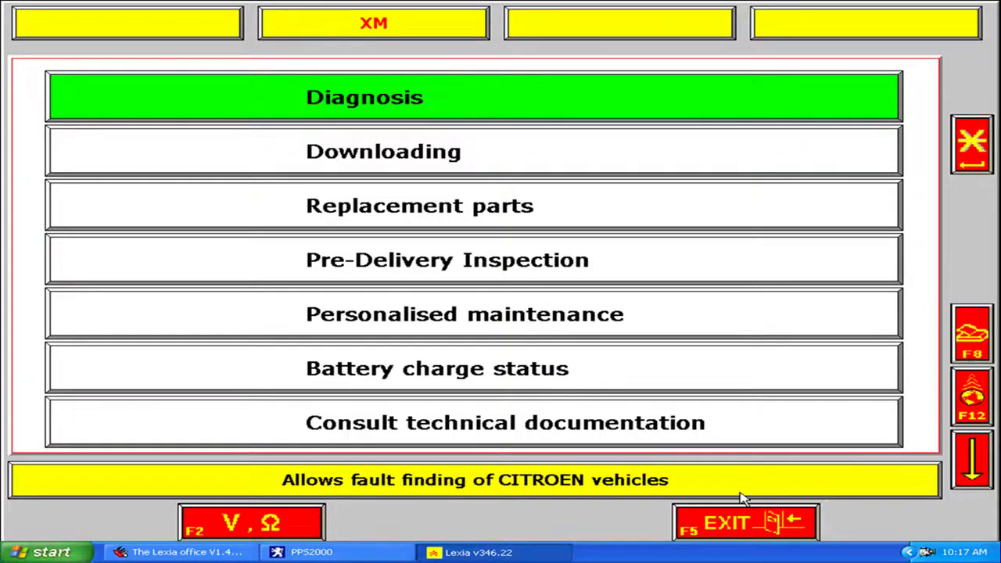
# Exit Lexia 3 after saving the current trace, then close the Lexia office
pyautogui.click(515, 554)
pyautogui.click(514, 554)
pyautogui.click(713, 532)
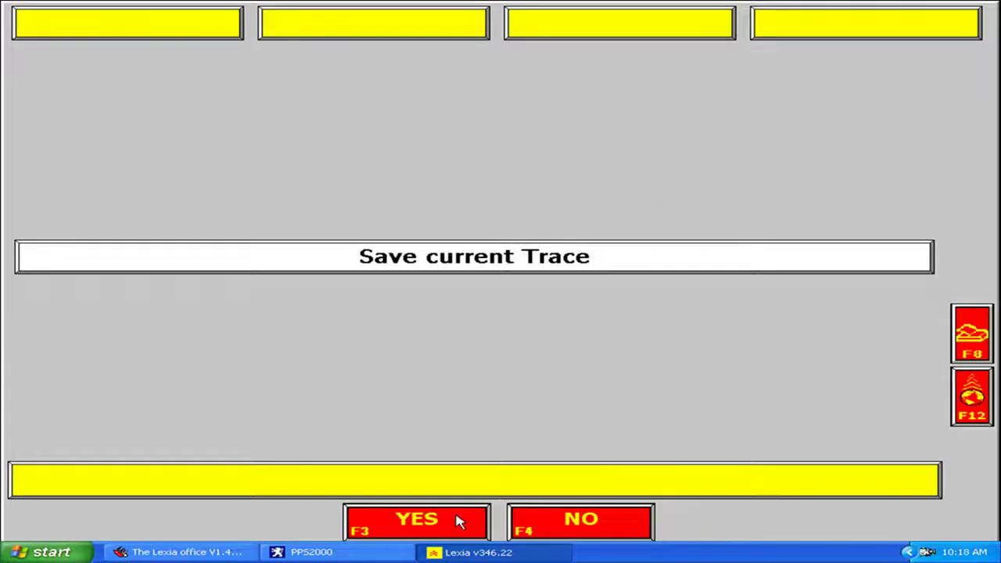
pyautogui.click(464, 529)
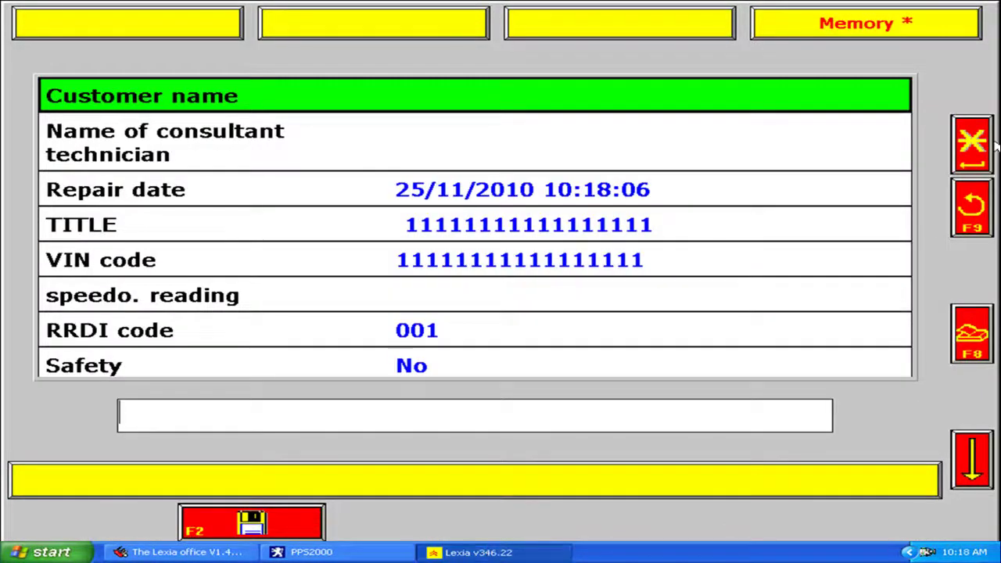
pyautogui.click(970, 204)
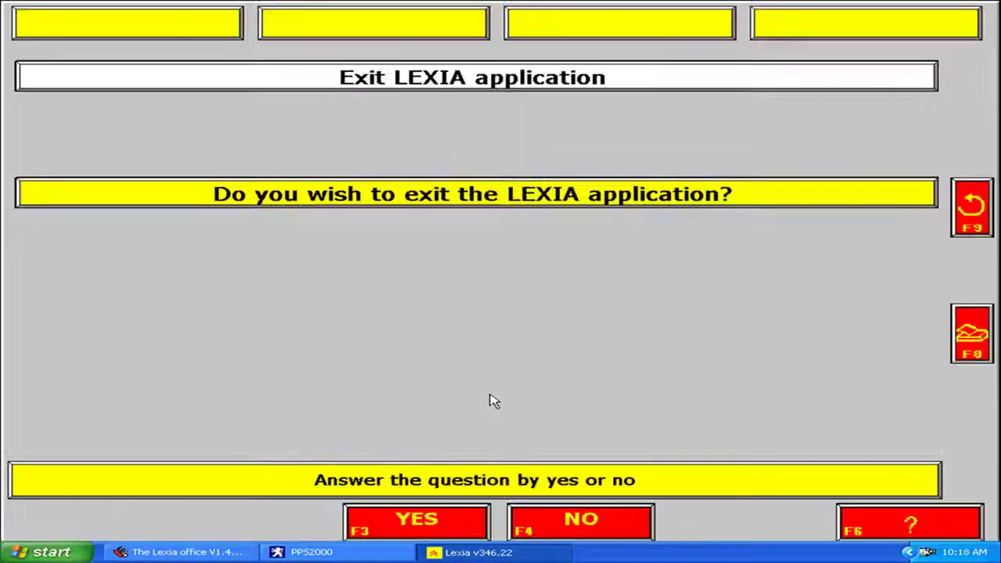
pyautogui.click(472, 513)
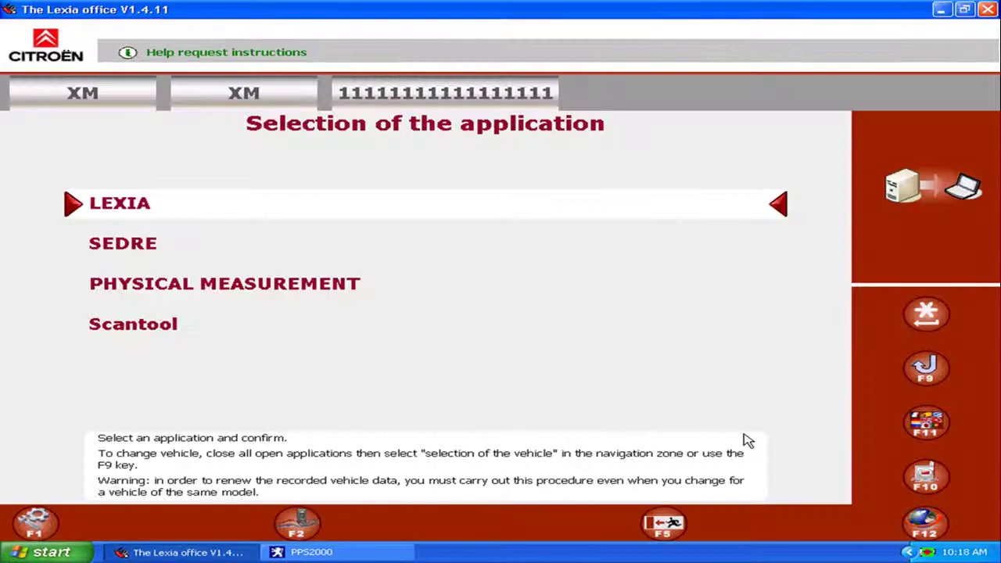
pyautogui.click(671, 517)
pyautogui.click(751, 329)
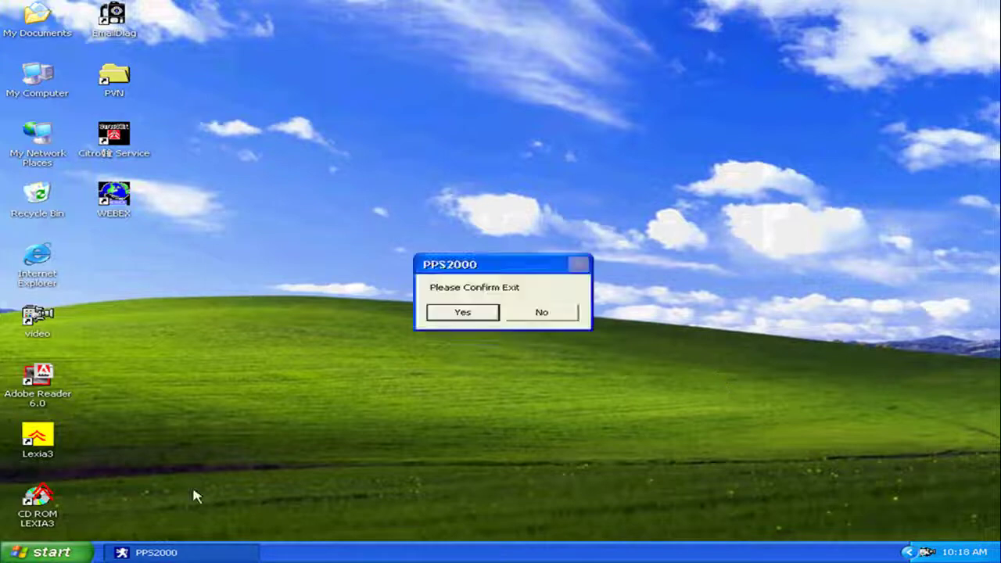
# Confirm the PPS2000 exit and browse to lexia3 (G:) > PP2000_09B_22.14
pyautogui.click(462, 312)
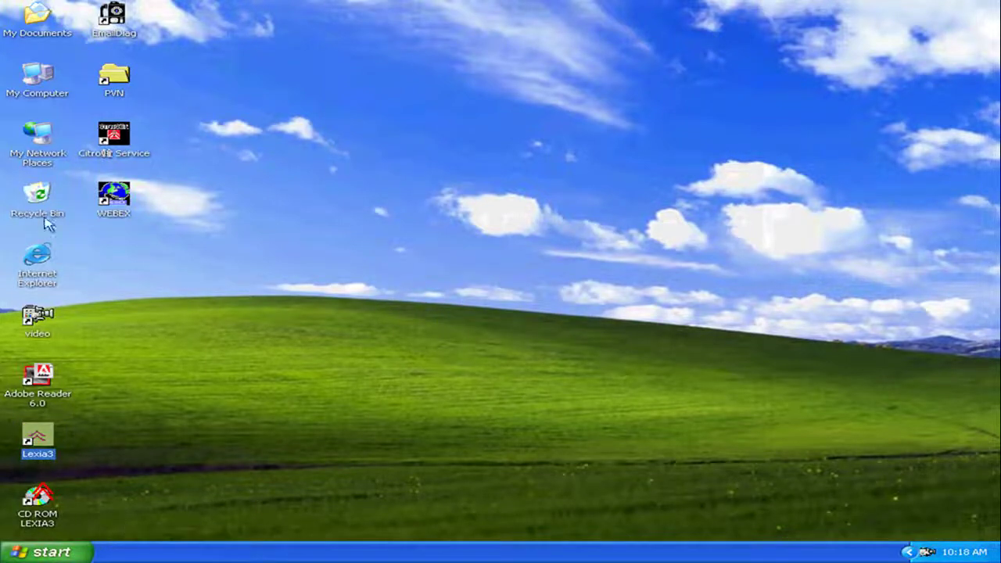
pyautogui.click(34, 71)
pyautogui.doubleClick(34, 72)
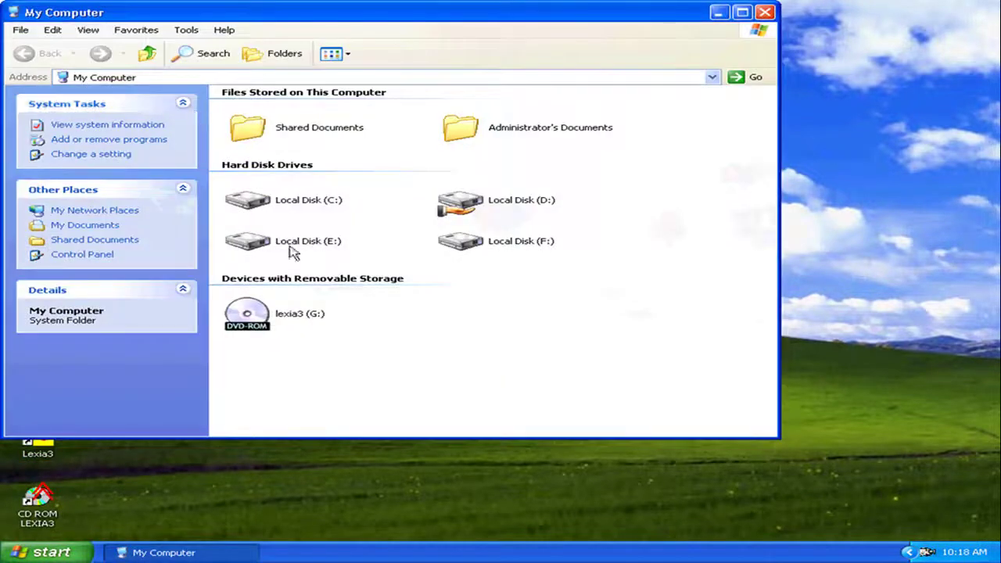
pyautogui.click(248, 316)
pyautogui.doubleClick(248, 316)
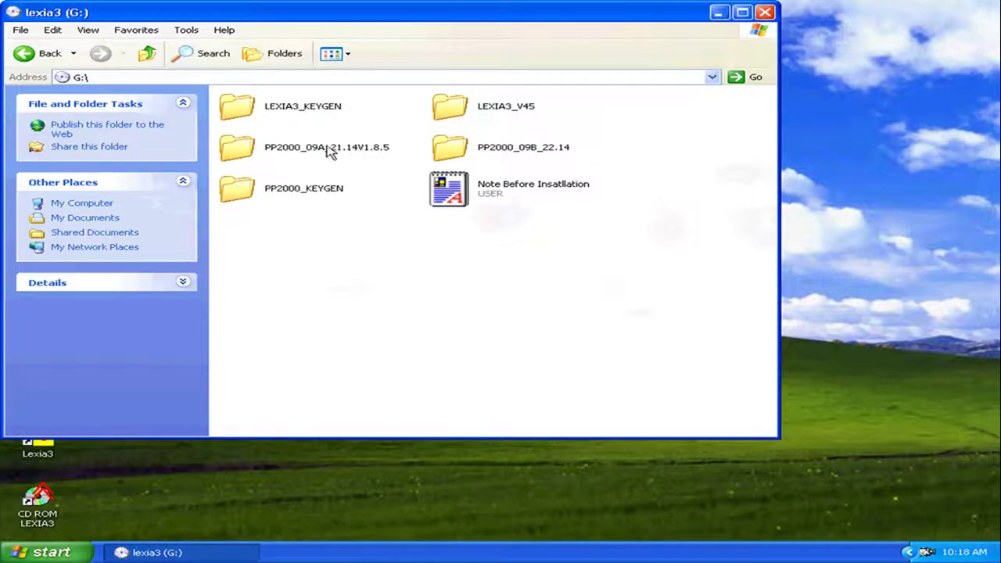
pyautogui.doubleClick(460, 156)
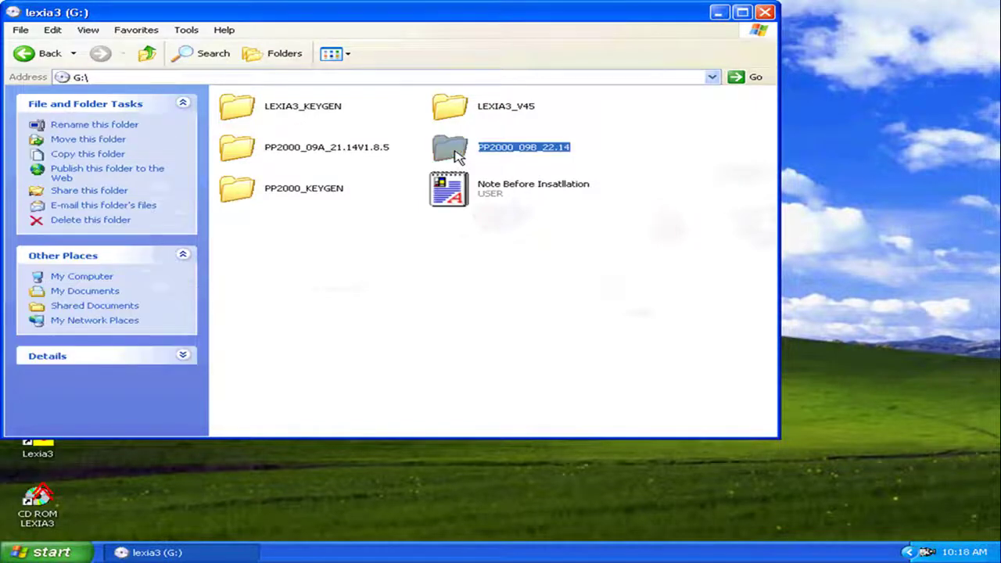
pyautogui.scroll(-10, 375, 323)
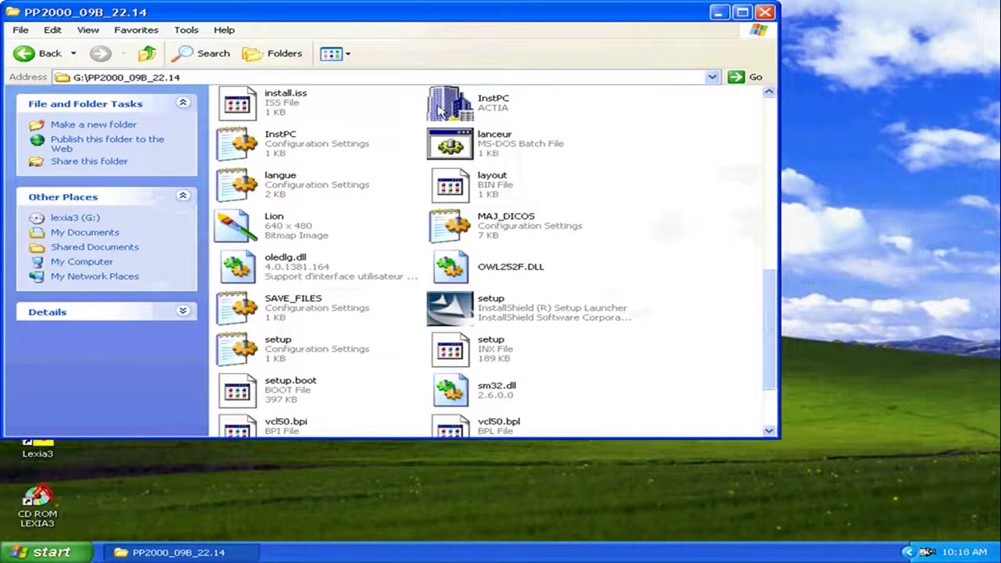
# Run InstPC and install Peugeot Planet Office with English as the language
pyautogui.click(439, 111)
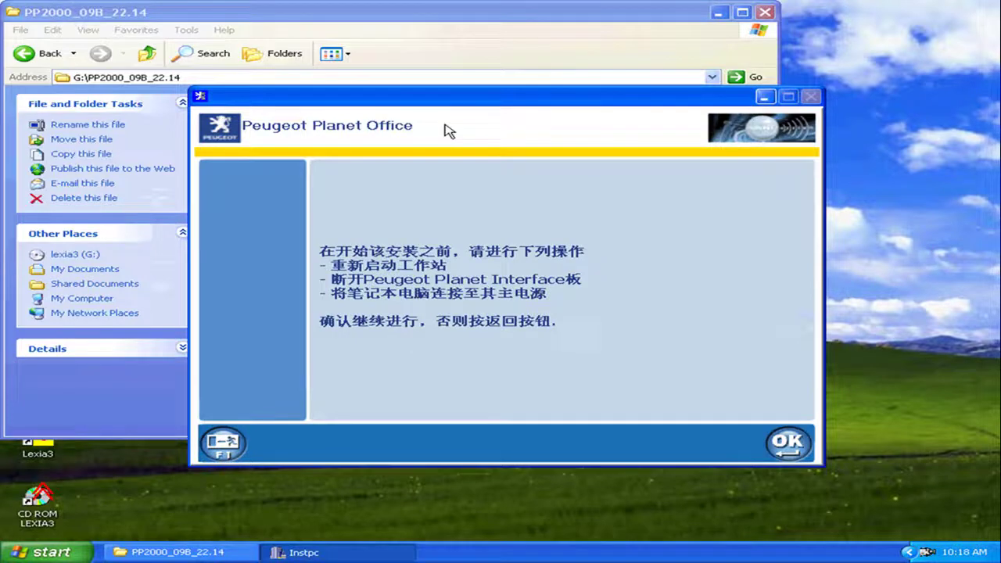
pyautogui.click(788, 444)
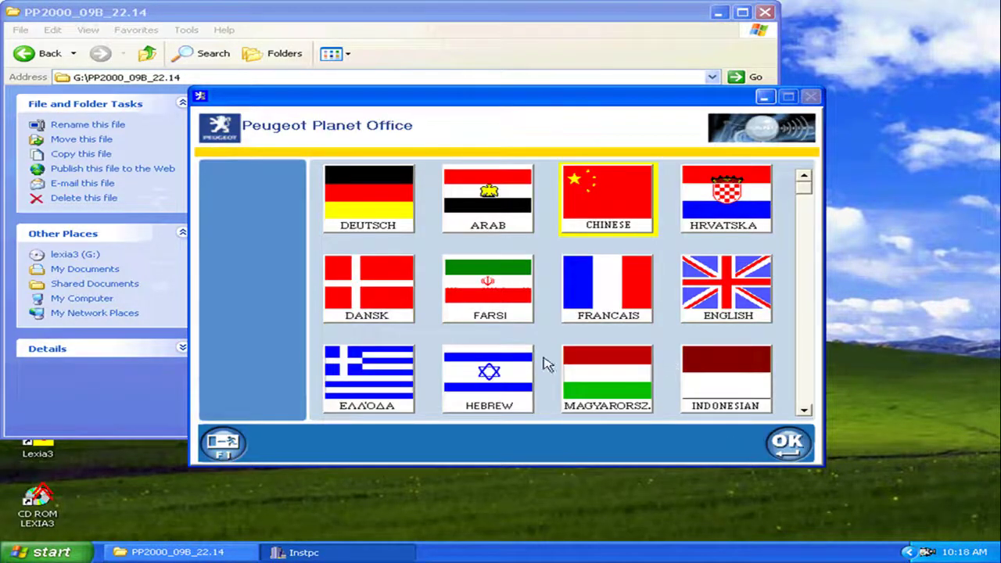
pyautogui.click(695, 291)
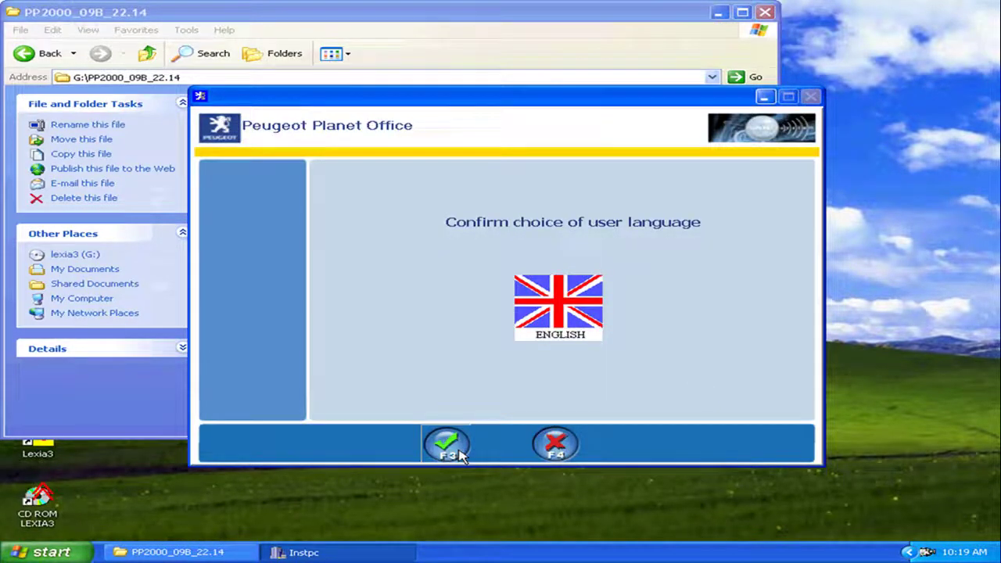
pyautogui.click(459, 456)
pyautogui.click(783, 444)
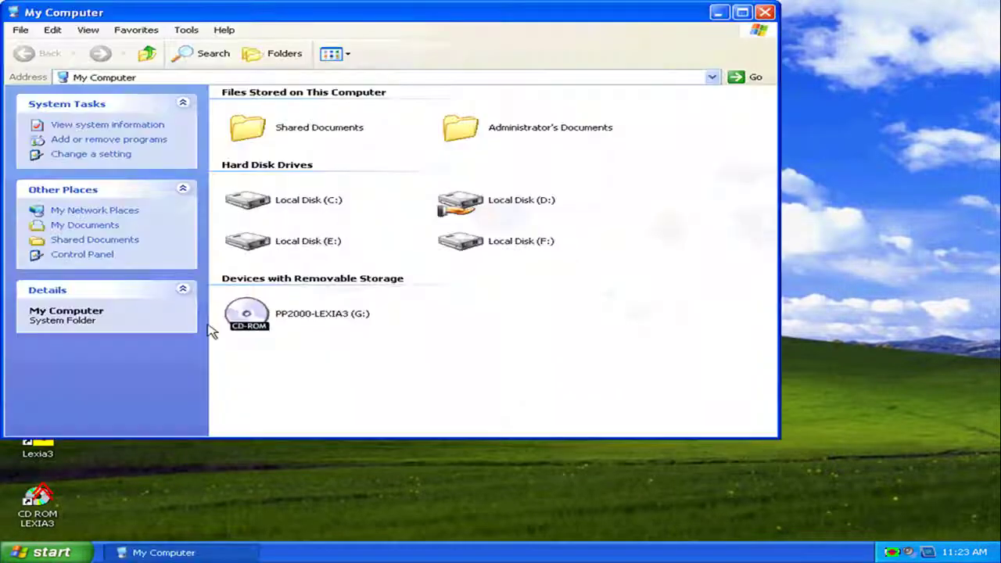
# Launch UPDATE_PP2000.23.25 from the G: disc and install it
pyautogui.doubleClick(251, 313)
pyautogui.click(459, 116)
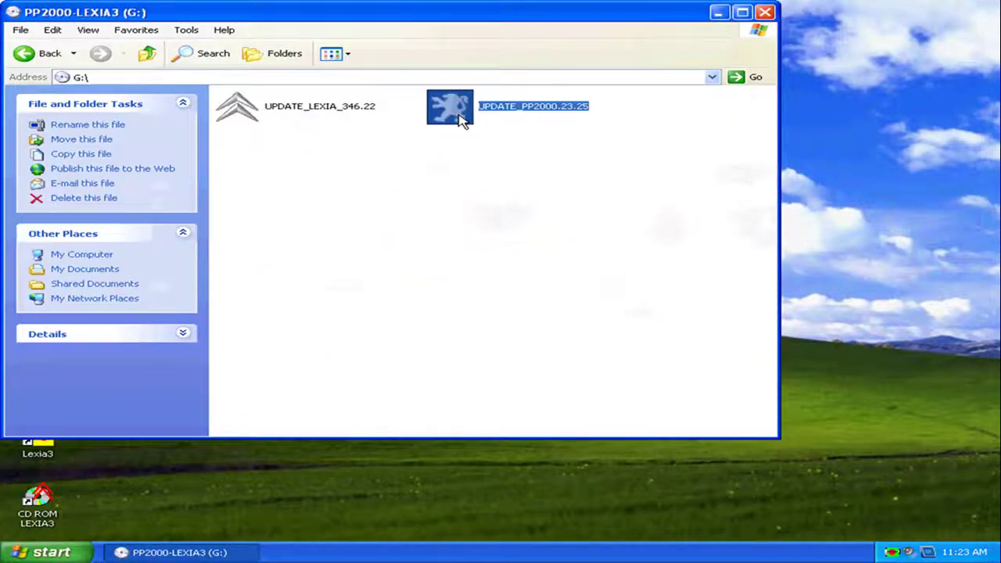
pyautogui.doubleClick(462, 118)
pyautogui.click(594, 403)
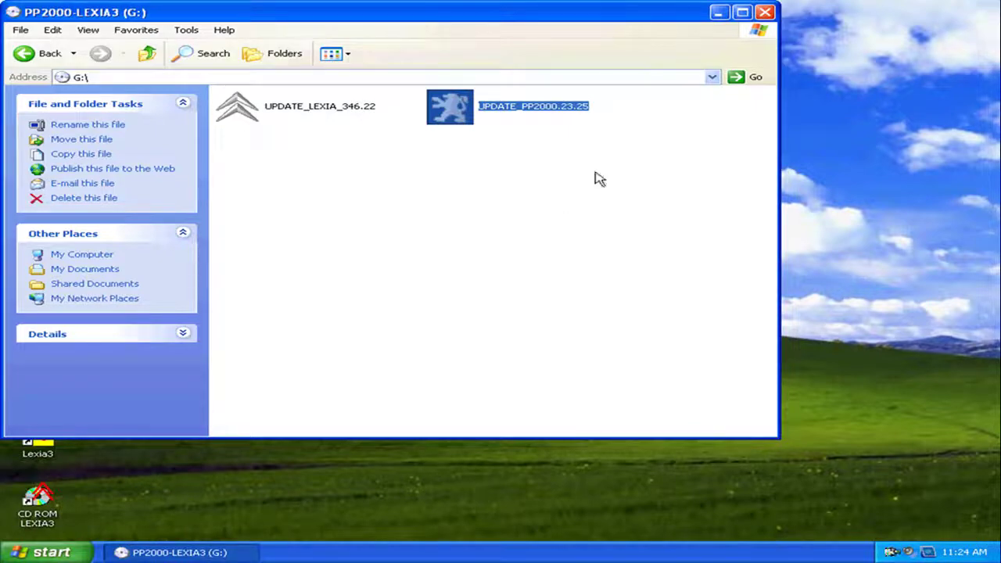
# Launch Peugeot Planet Office, select the RCZ, dismiss the communication error, and start Peugeot Planet 2000
pyautogui.click(764, 12)
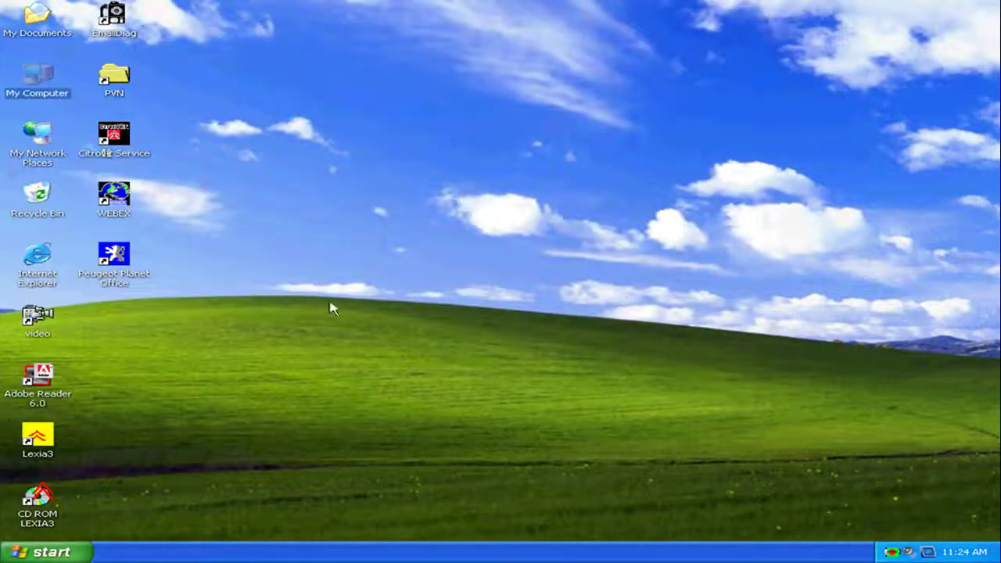
pyautogui.doubleClick(113, 254)
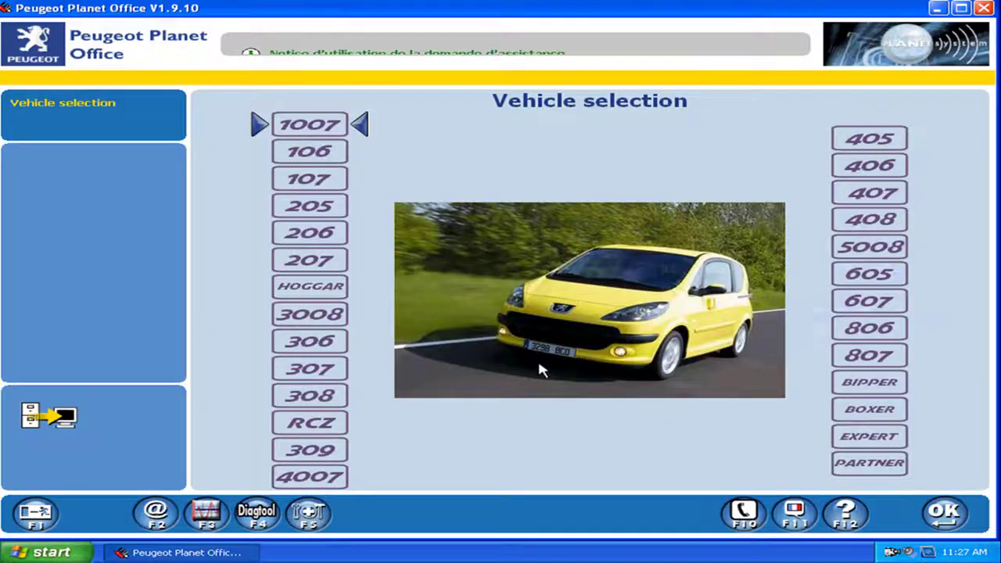
pyautogui.click(333, 419)
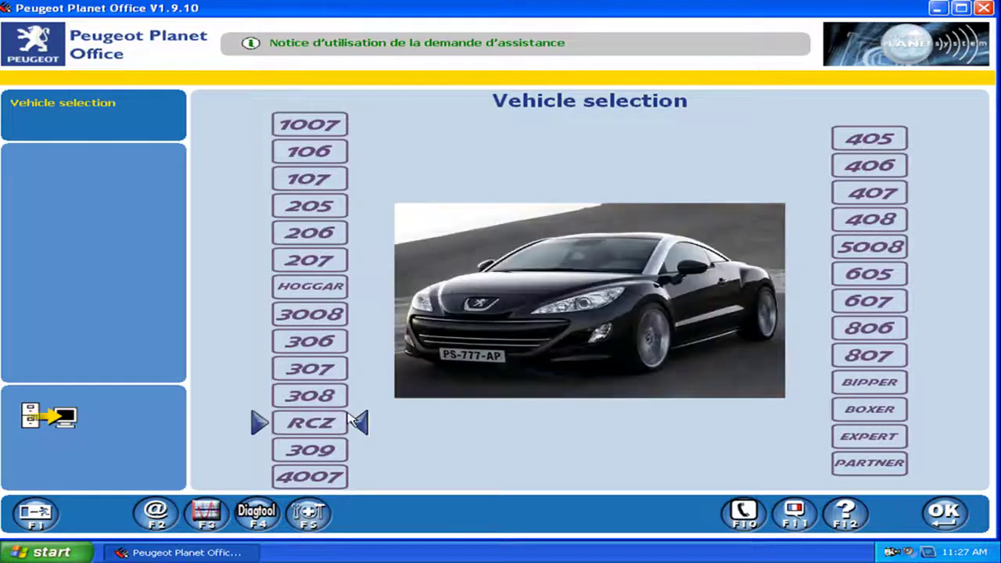
pyautogui.click(964, 514)
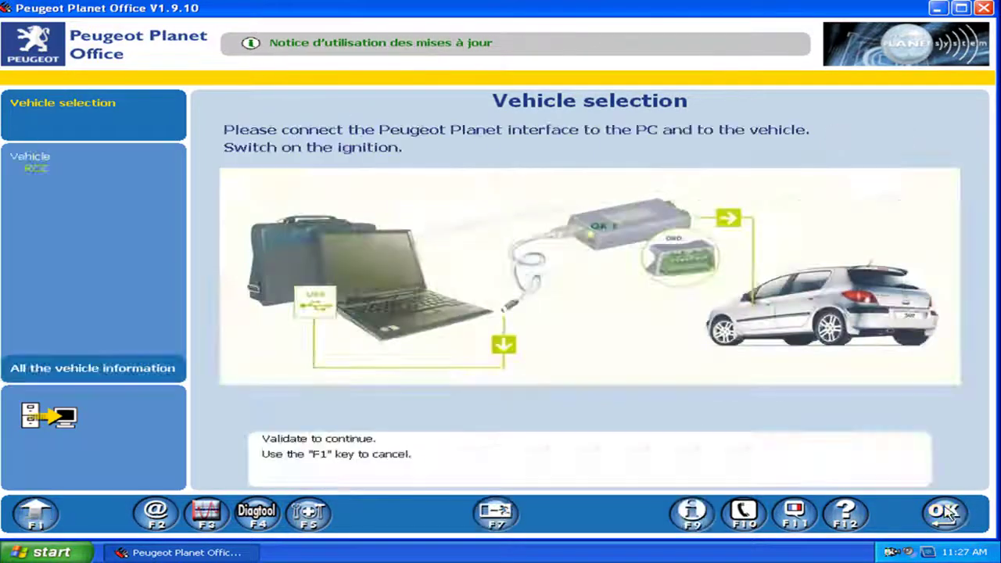
pyautogui.click(944, 514)
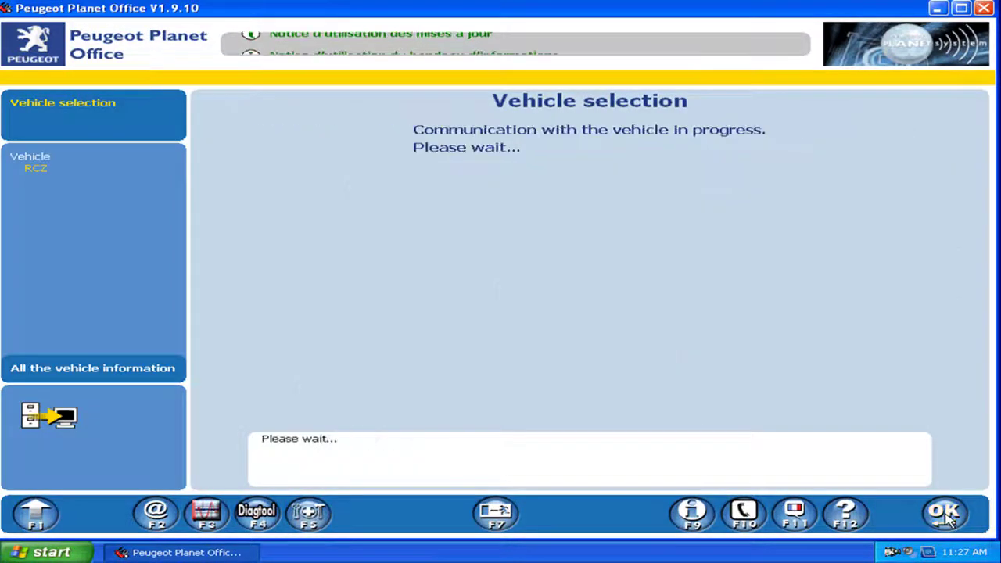
pyautogui.click(756, 108)
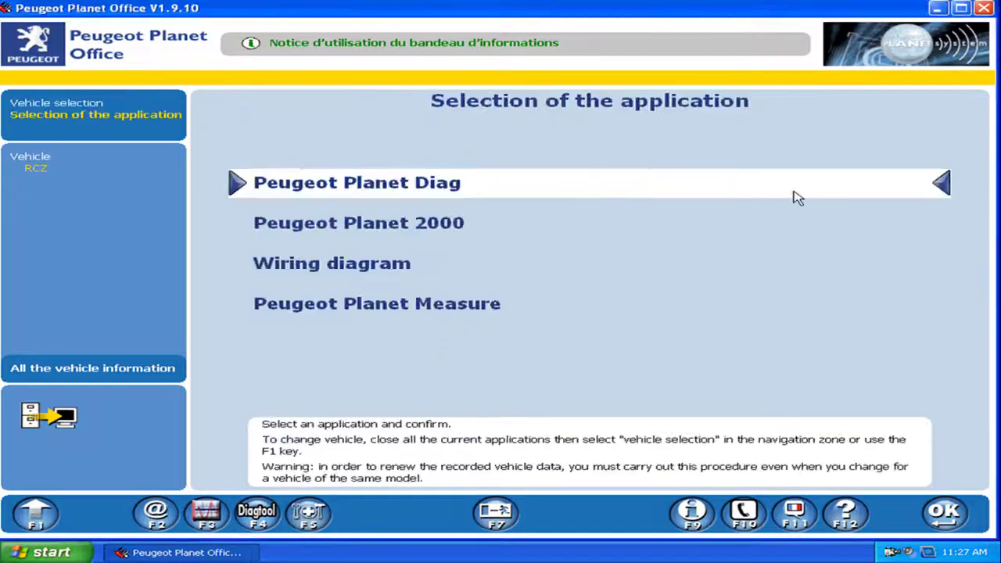
pyautogui.doubleClick(474, 227)
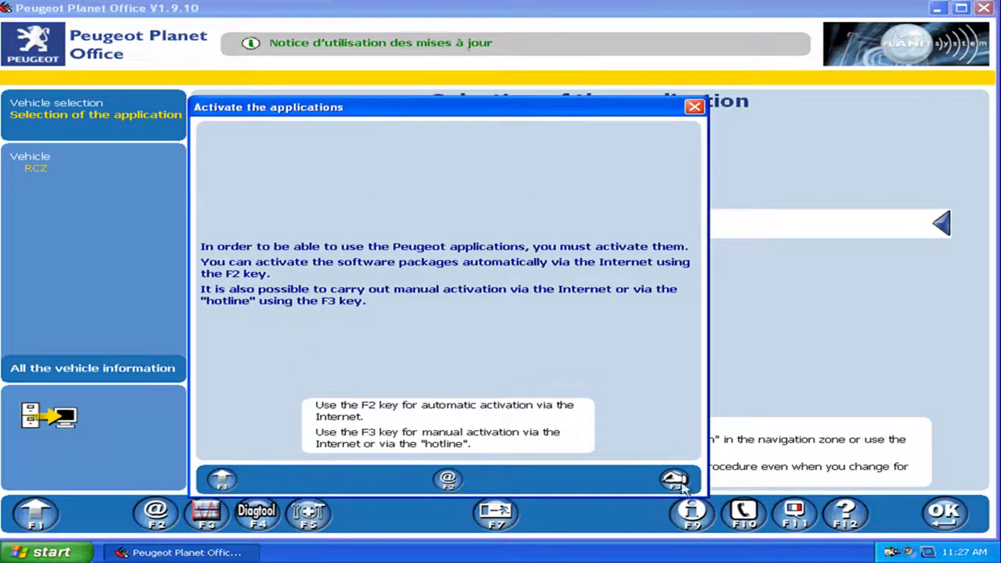
# Choose manual activation and enter the customer RRDI code in both fields, then confirm
pyautogui.click(677, 480)
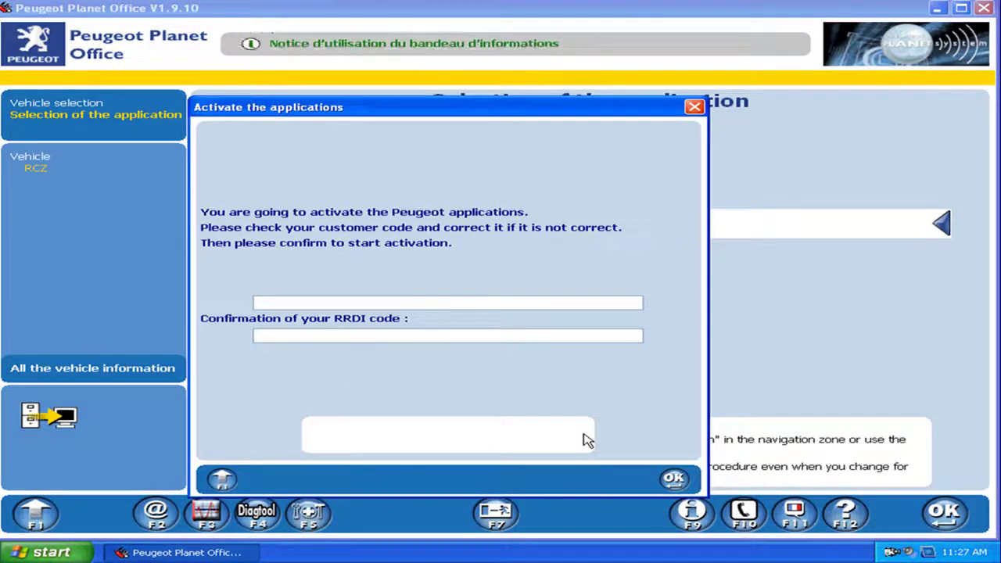
pyautogui.write('002')
pyautogui.click(445, 337)
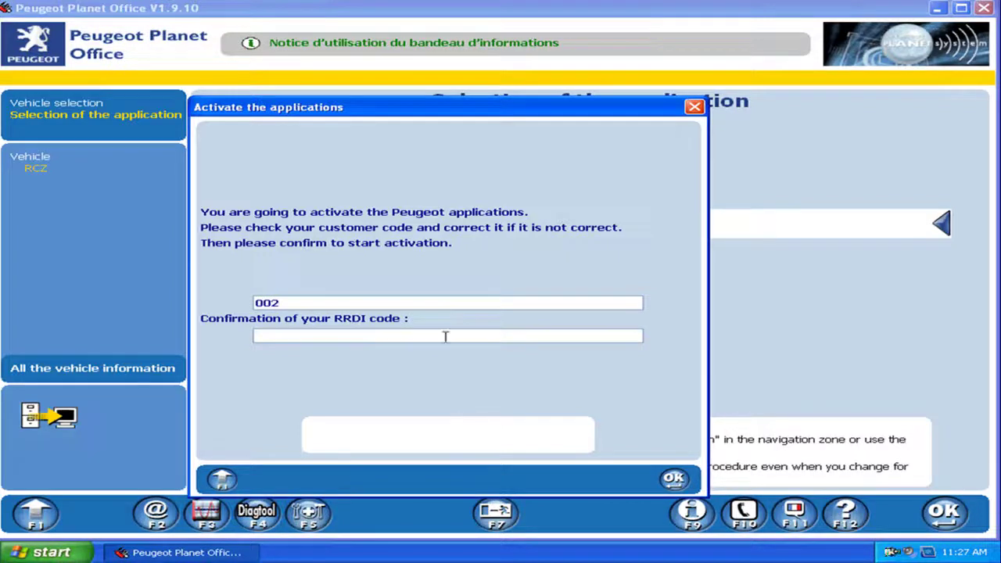
pyautogui.write('002')
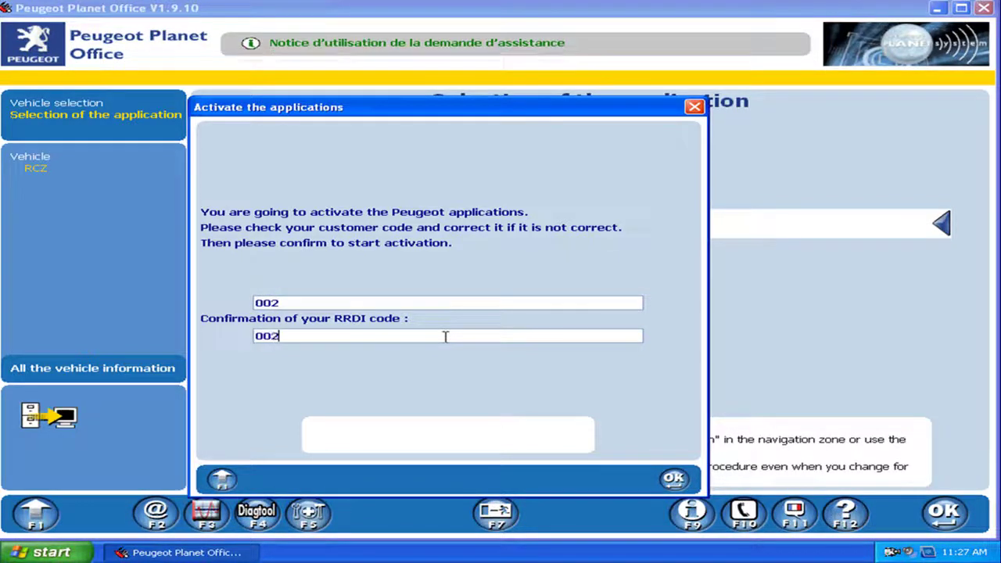
pyautogui.click(663, 484)
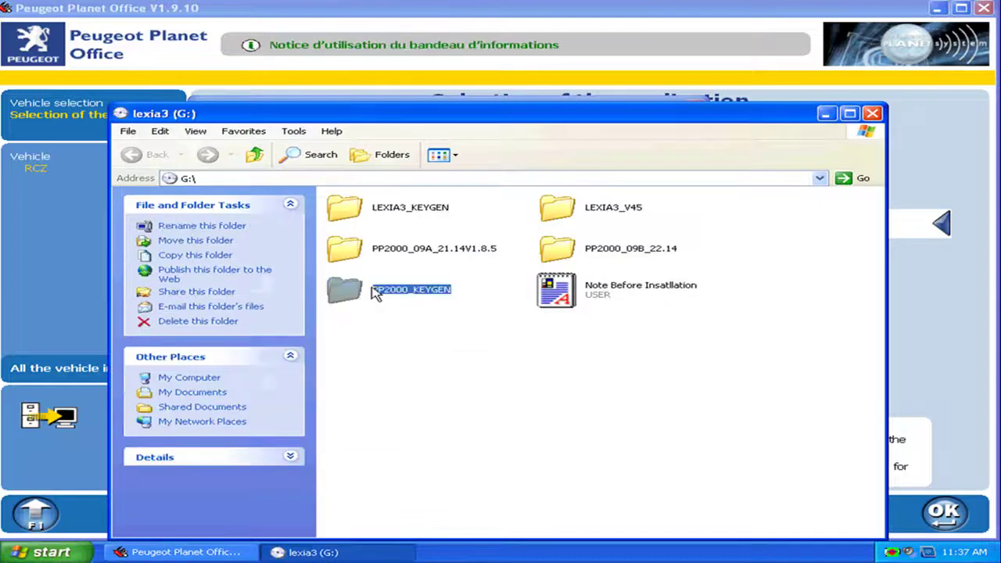
# Run PPS2000_KEYGEN from G:\PP2000_KEYGEN and close the folder window
pyautogui.doubleClick(375, 294)
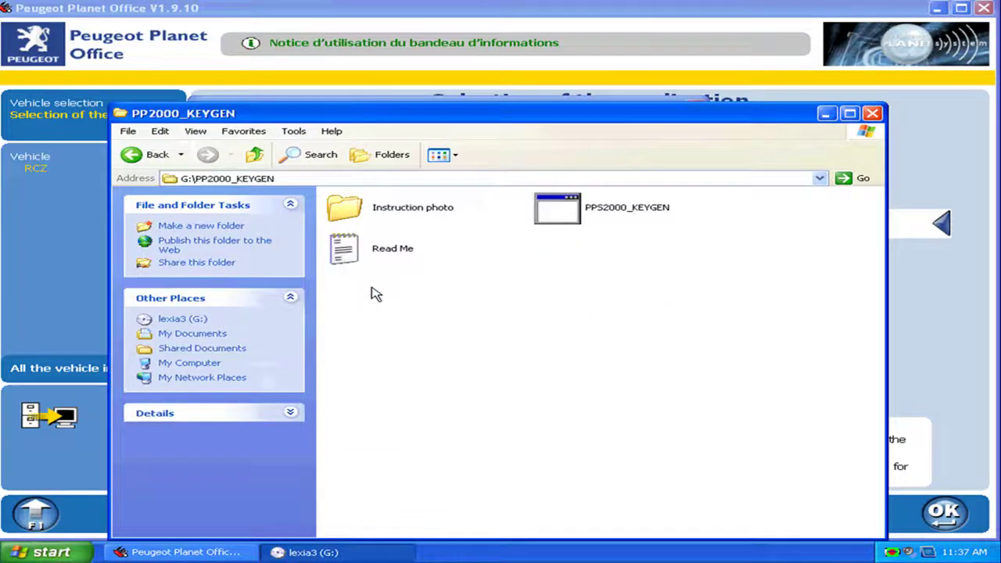
pyautogui.doubleClick(558, 219)
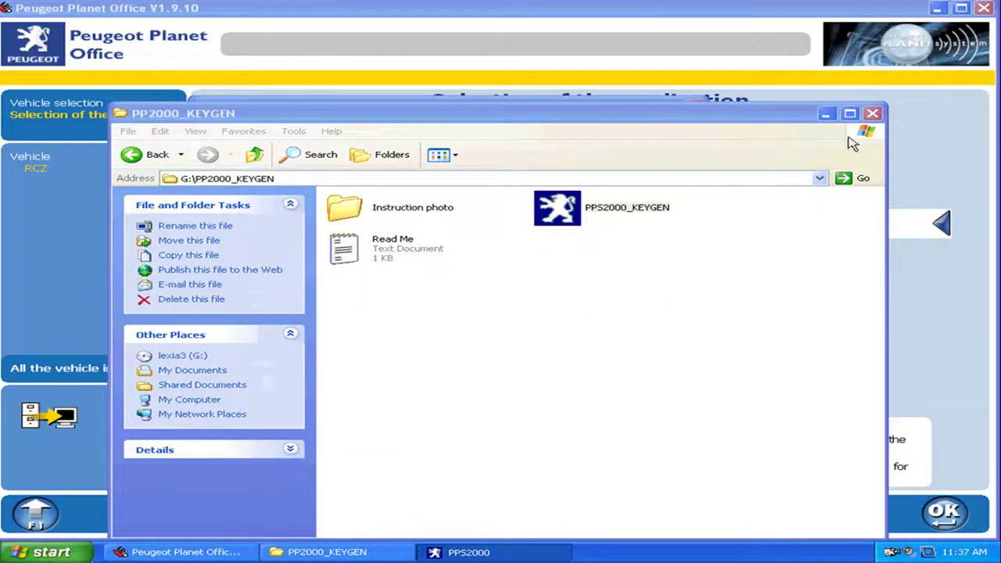
pyautogui.click(872, 113)
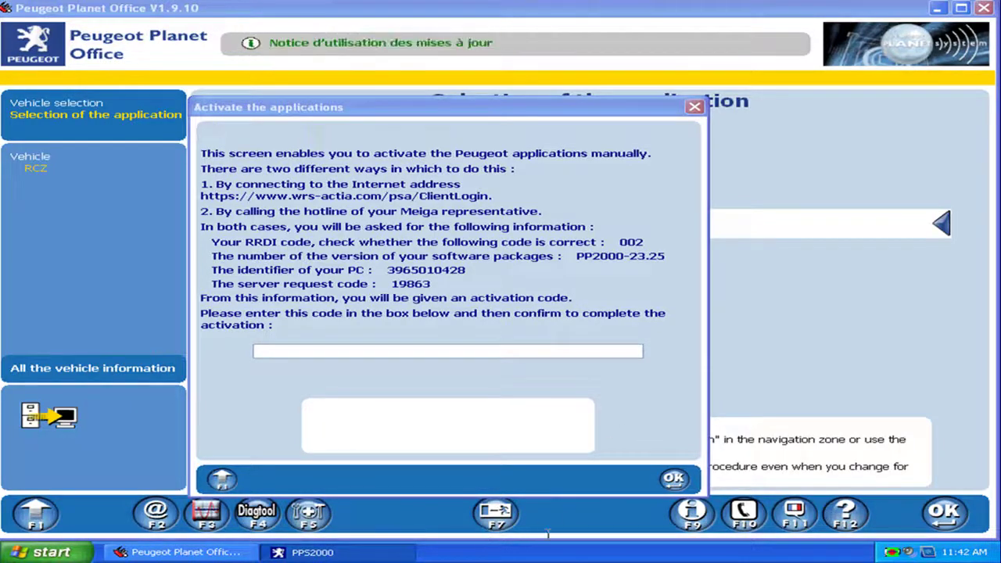
# Copy the keygen's activation code, paste it into the activation box, and confirm
pyautogui.rightClick(524, 376)
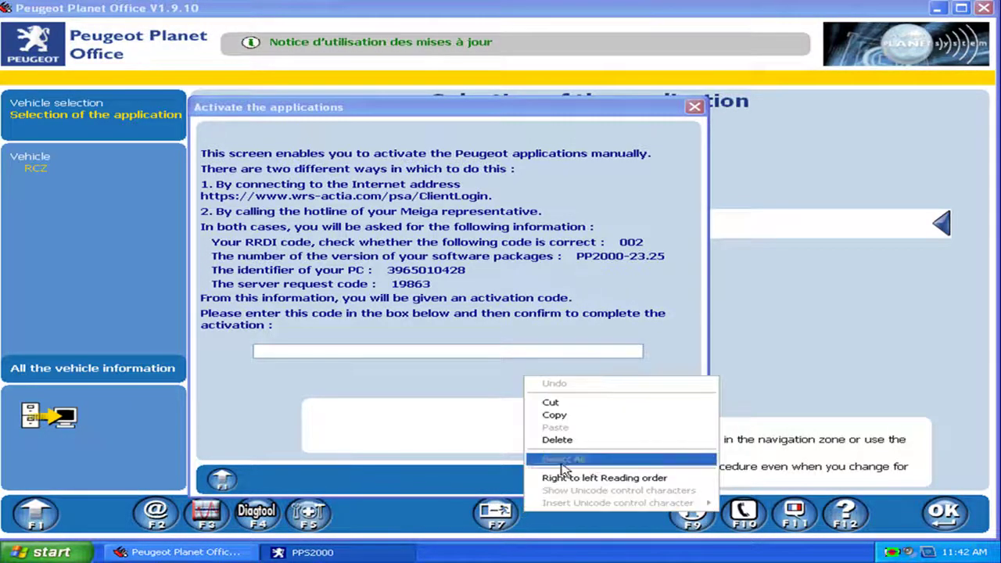
pyautogui.click(567, 415)
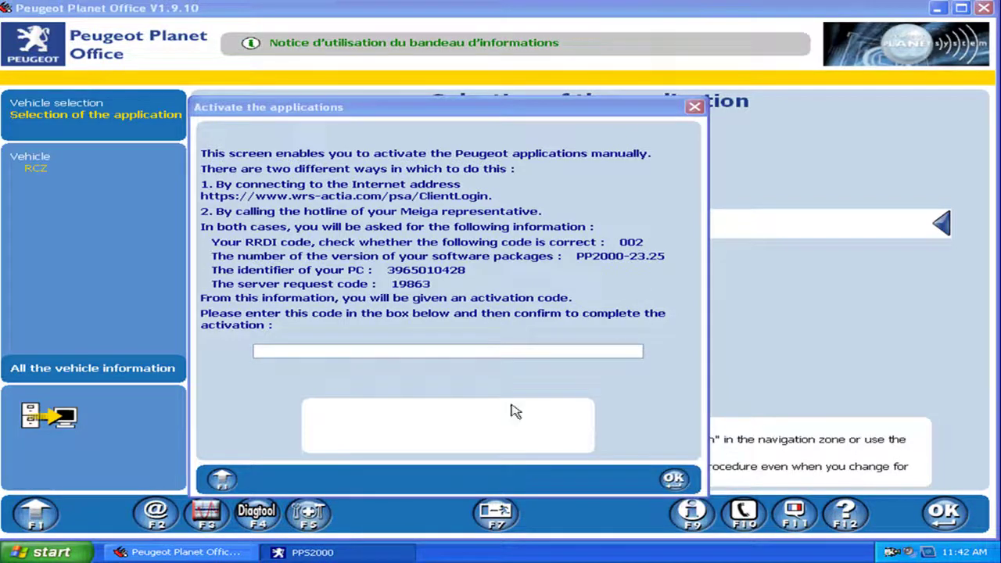
pyautogui.click(481, 357)
pyautogui.rightClick(481, 357)
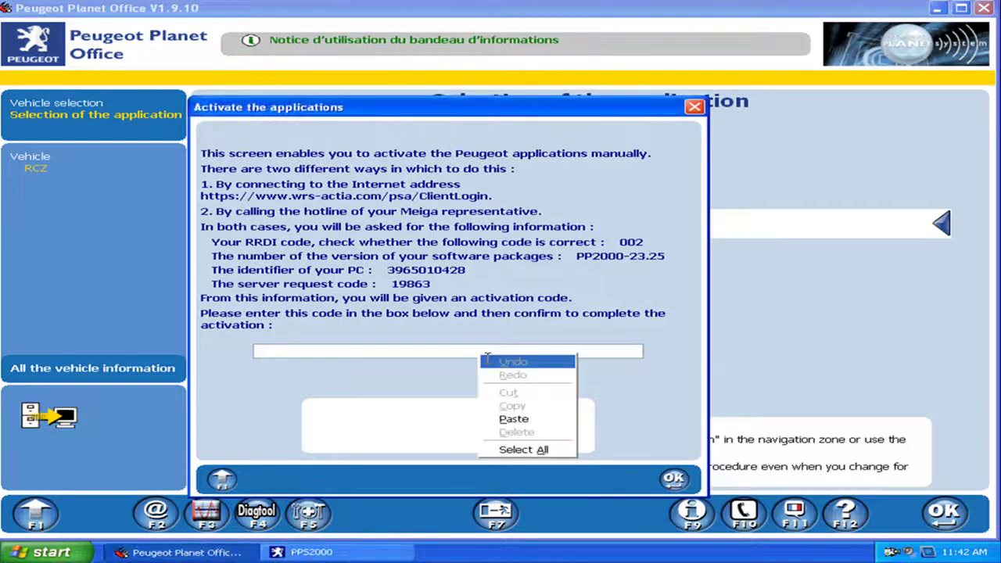
pyautogui.click(513, 415)
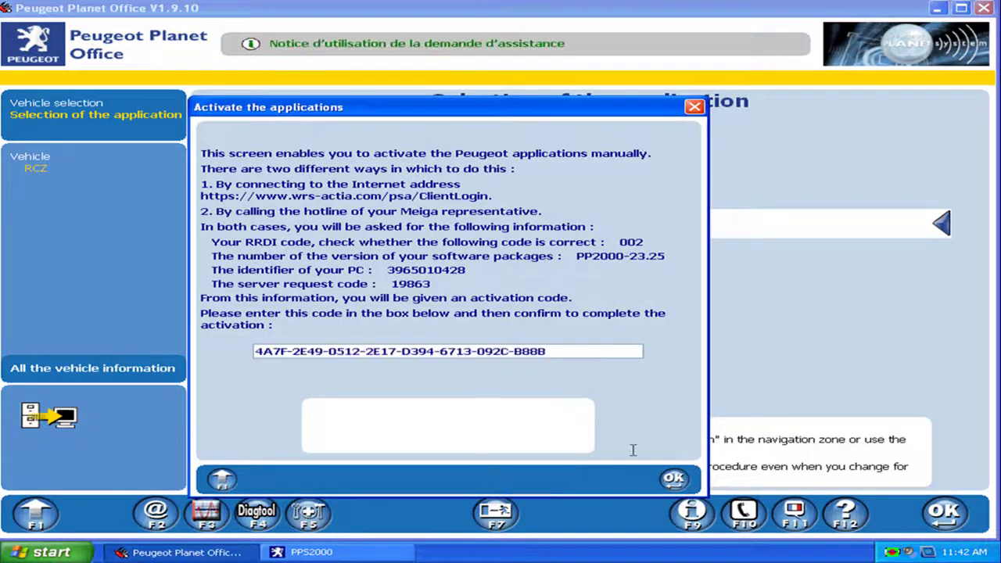
pyautogui.click(674, 478)
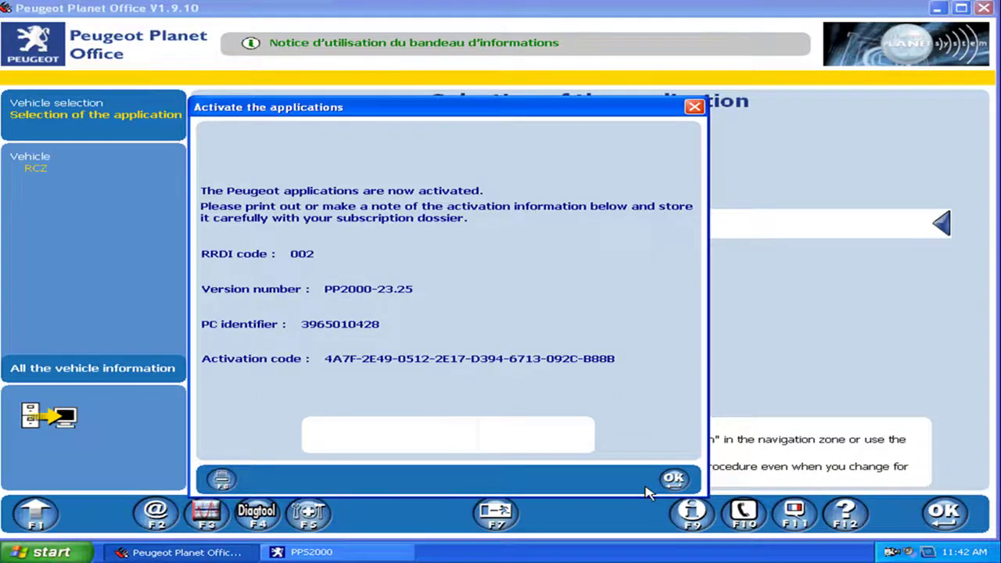
pyautogui.click(671, 480)
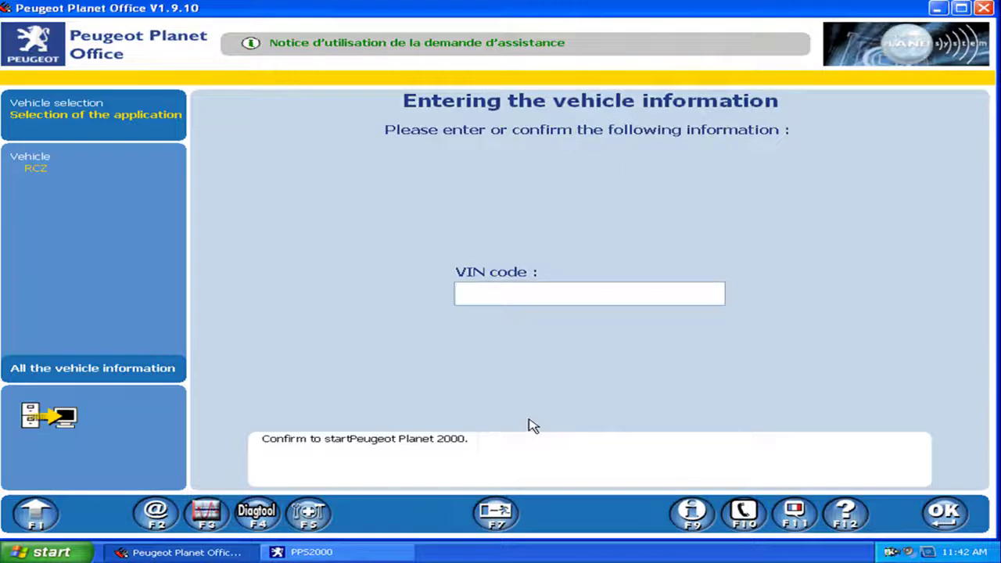
pyautogui.write('12324216542154215')
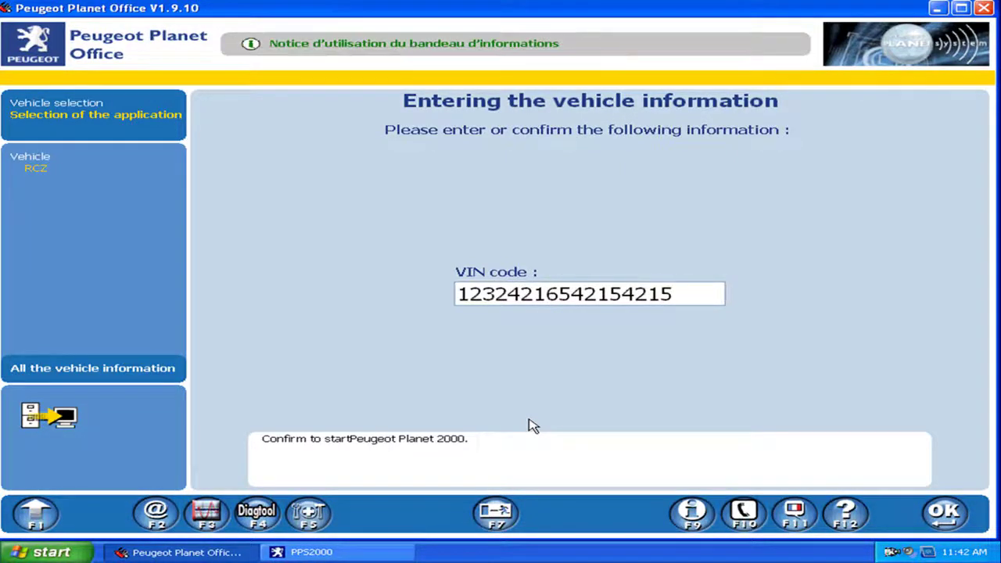
pyautogui.click(942, 522)
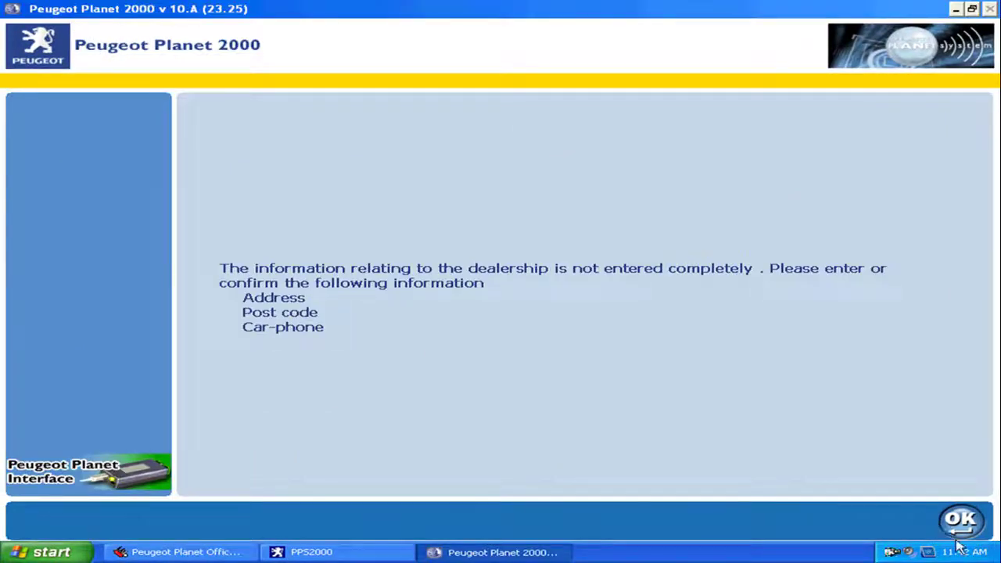
pyautogui.click(960, 522)
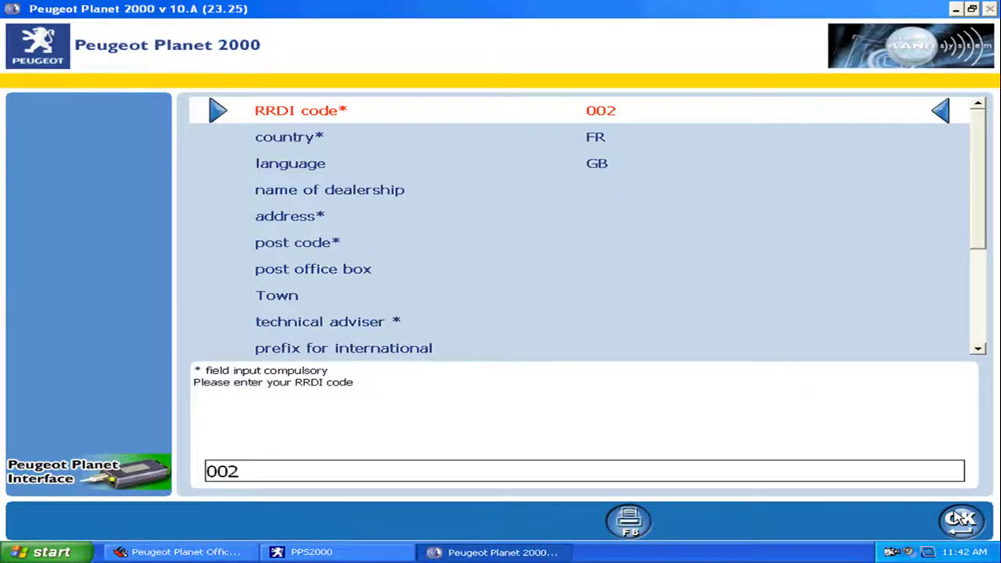
# Fill in the dealership name 'f1523', address, phone number and post code
pyautogui.click(391, 216)
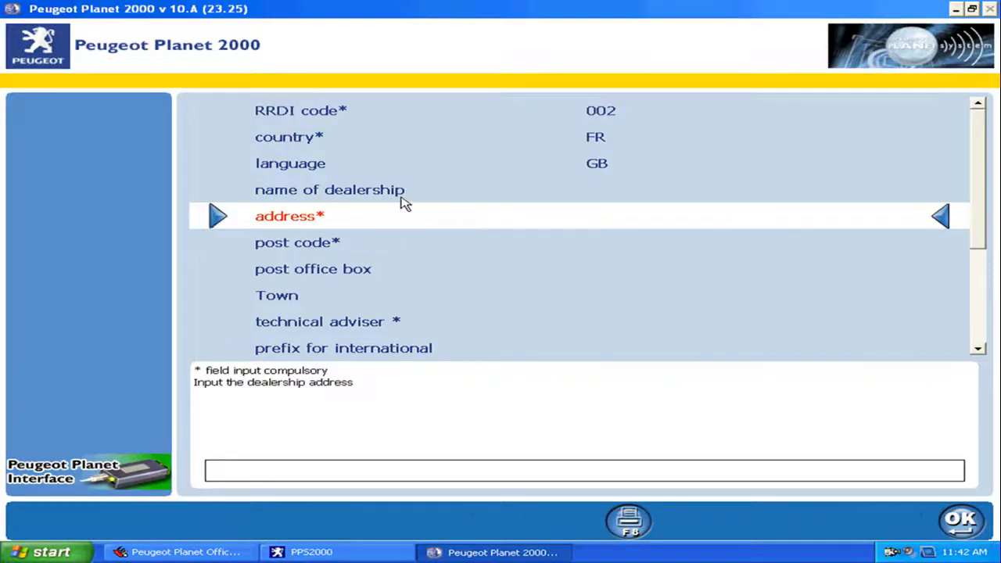
pyautogui.click(418, 196)
pyautogui.write('f1523')
pyautogui.press('Return')
pyautogui.write('shengzheng')
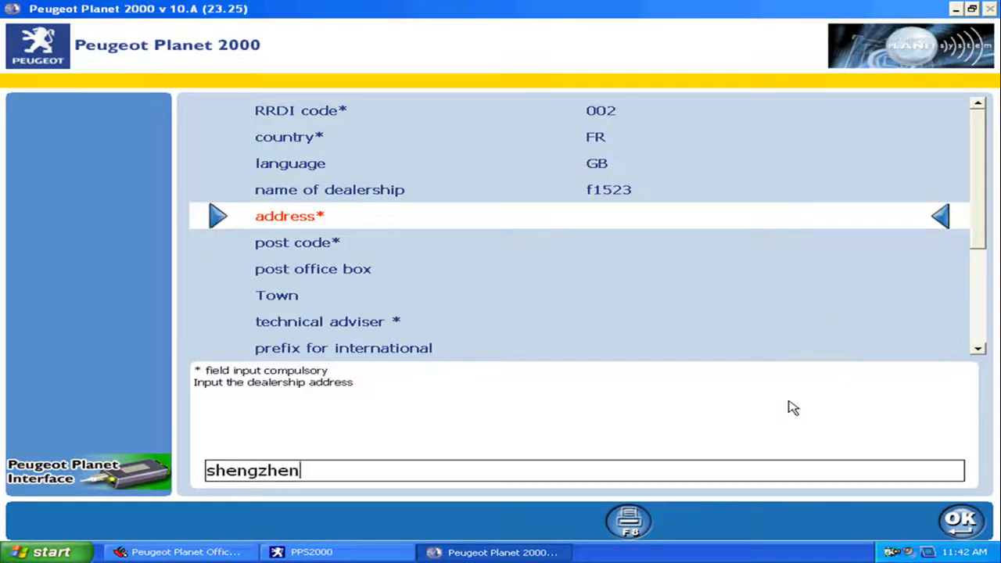
pyautogui.press('Return')
pyautogui.write('164215465')
pyautogui.click(968, 525)
pyautogui.write('444851')
pyautogui.press('Return')
# Add the town, technical adviser's name, prefix 4565 and phone number, then save the details
pyautogui.click(804, 407)
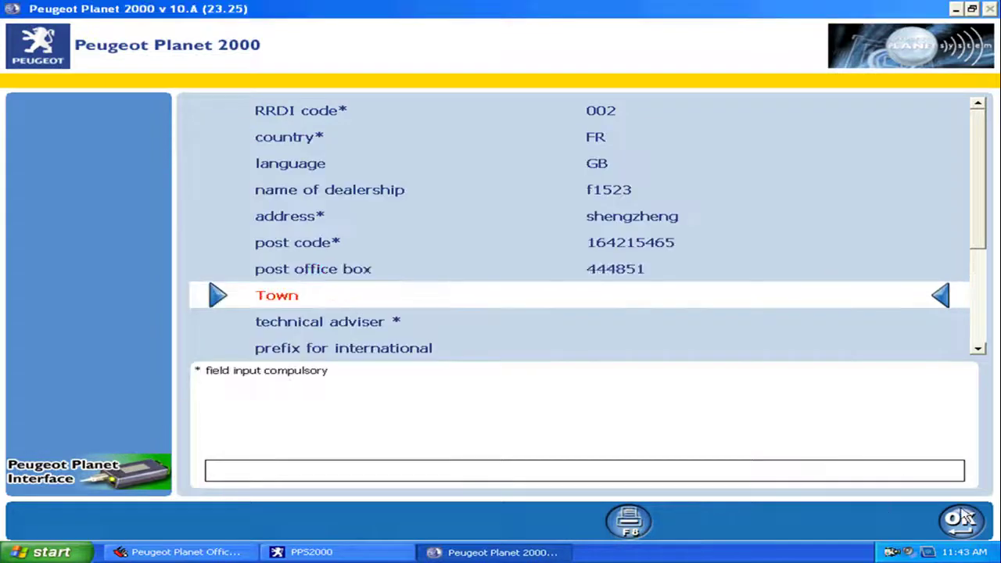
pyautogui.write('shenzhen')
pyautogui.press('Return')
pyautogui.click(804, 407)
pyautogui.write('fkayhdfdfh')
pyautogui.press('Return')
pyautogui.write('4565')
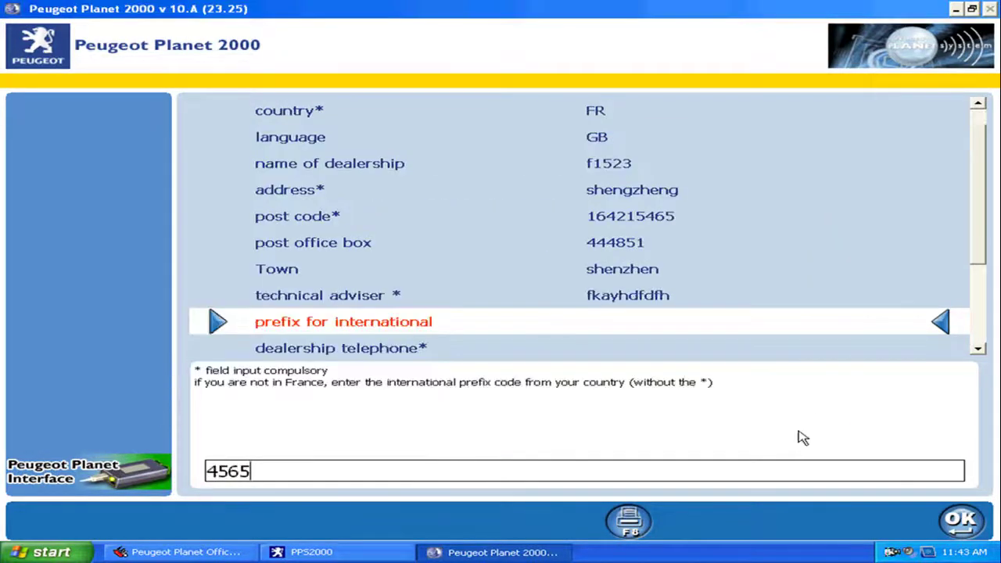
pyautogui.press('Return')
pyautogui.press('Return')
pyautogui.click(963, 524)
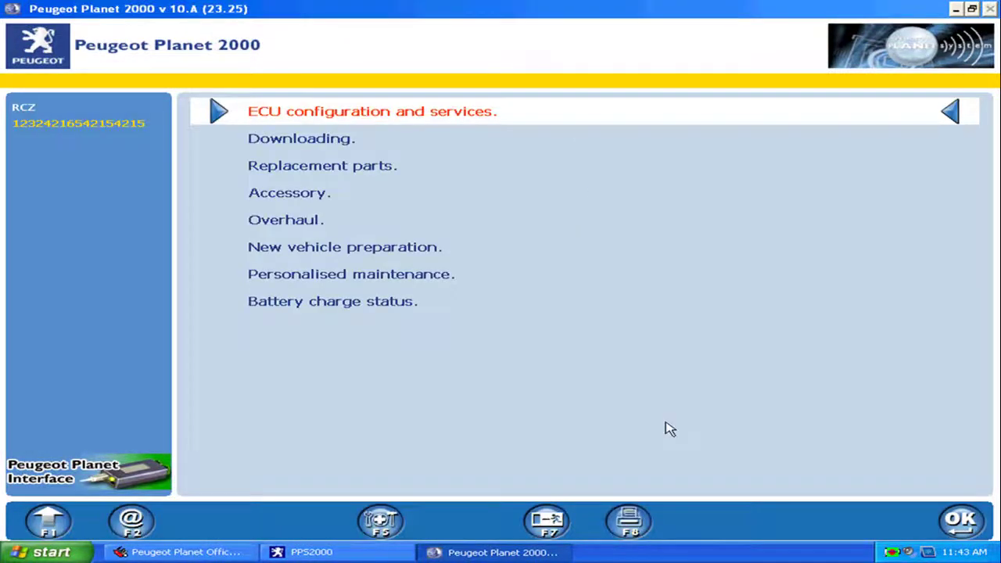
# Run the Engine ECU test via Test by ECU > Engine / Gearbox, confirming the connection checklist
pyautogui.click(963, 522)
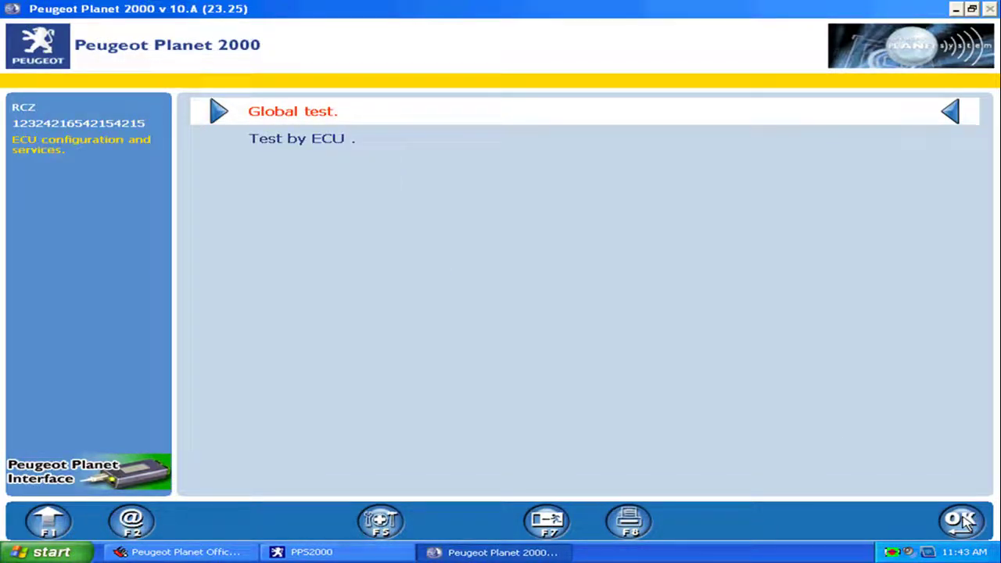
pyautogui.click(323, 142)
pyautogui.click(957, 527)
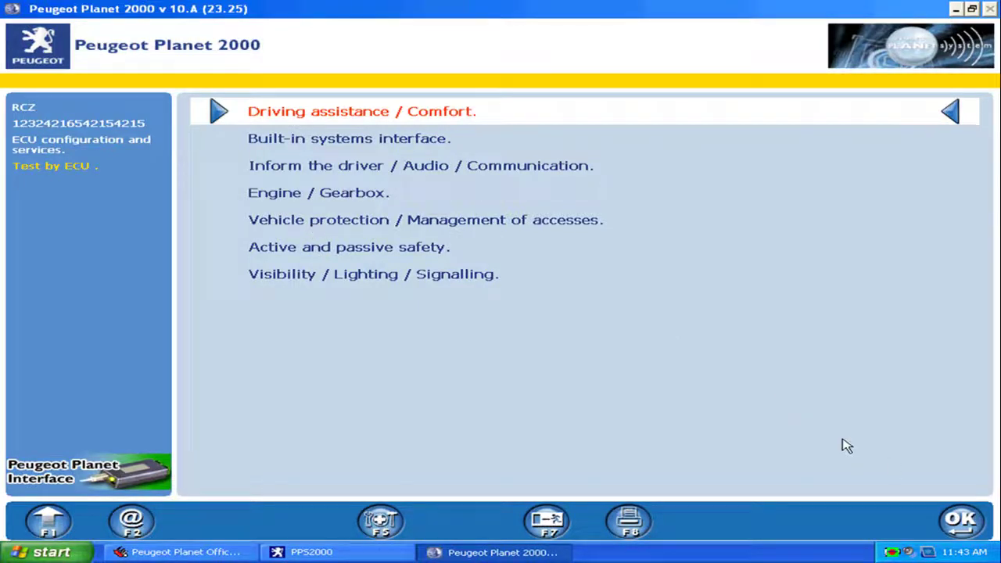
pyautogui.click(347, 202)
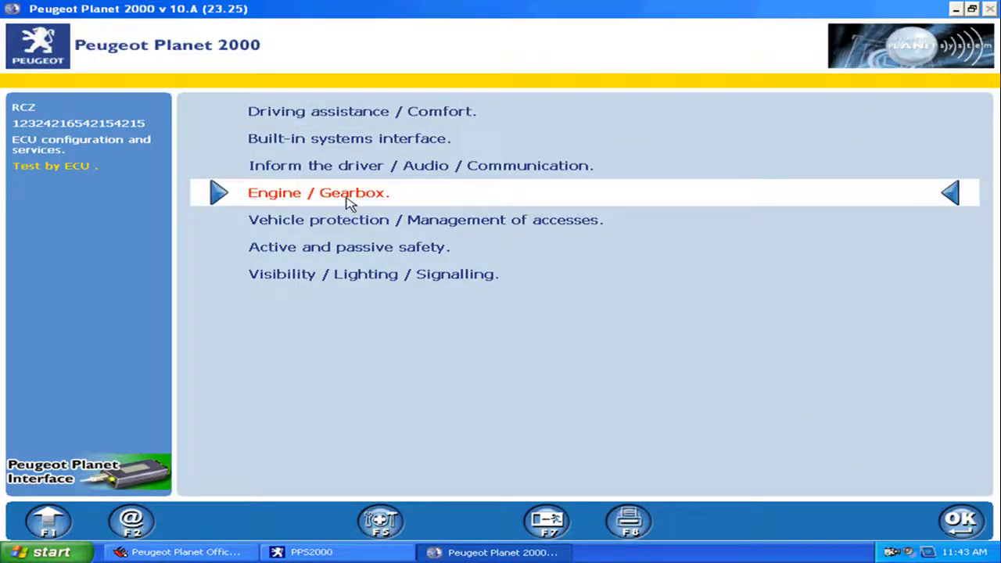
pyautogui.click(963, 521)
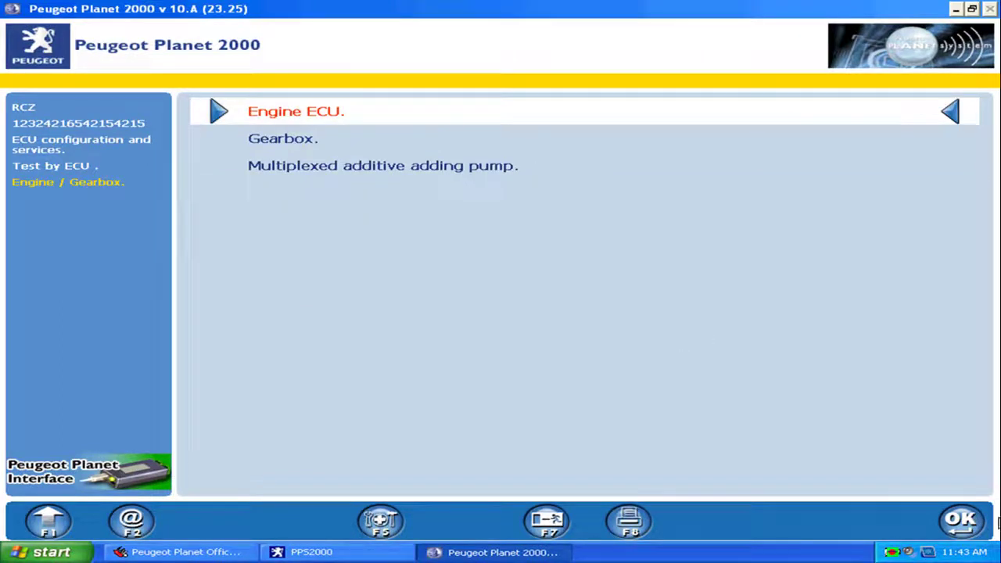
pyautogui.click(962, 521)
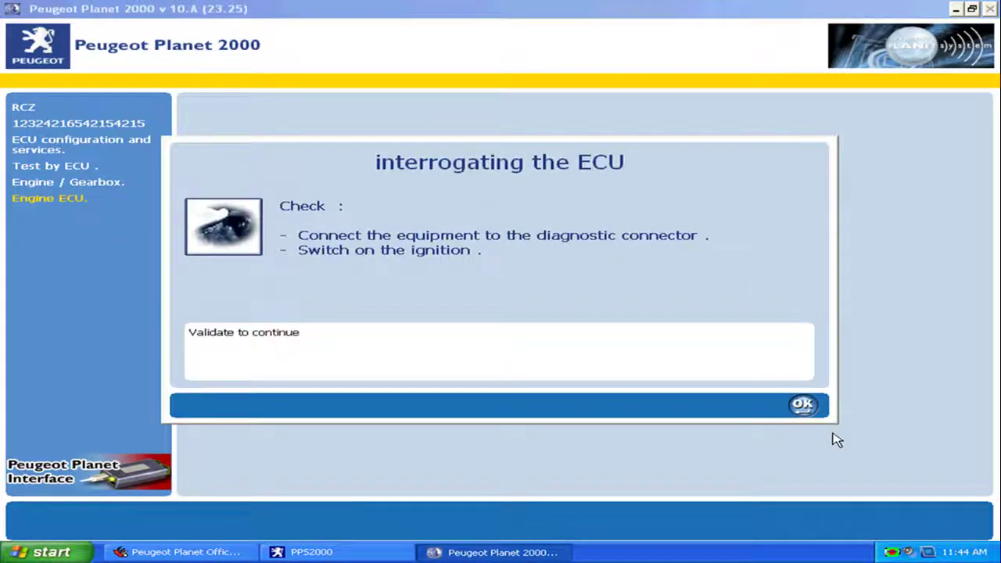
pyautogui.click(806, 408)
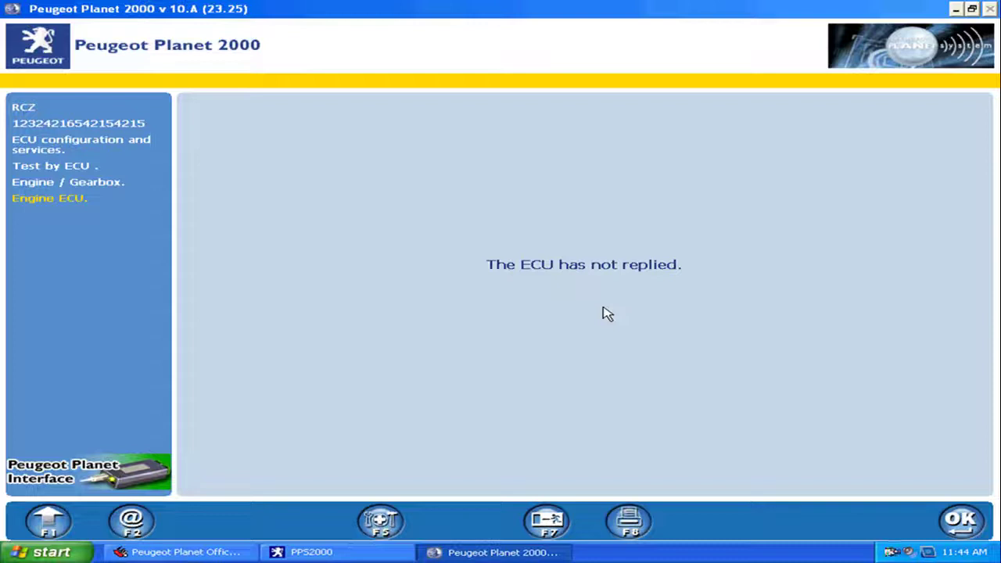
# Dismiss the no-reply and diagnostic line warnings, then retry the Engine ECU interrogation
pyautogui.click(962, 531)
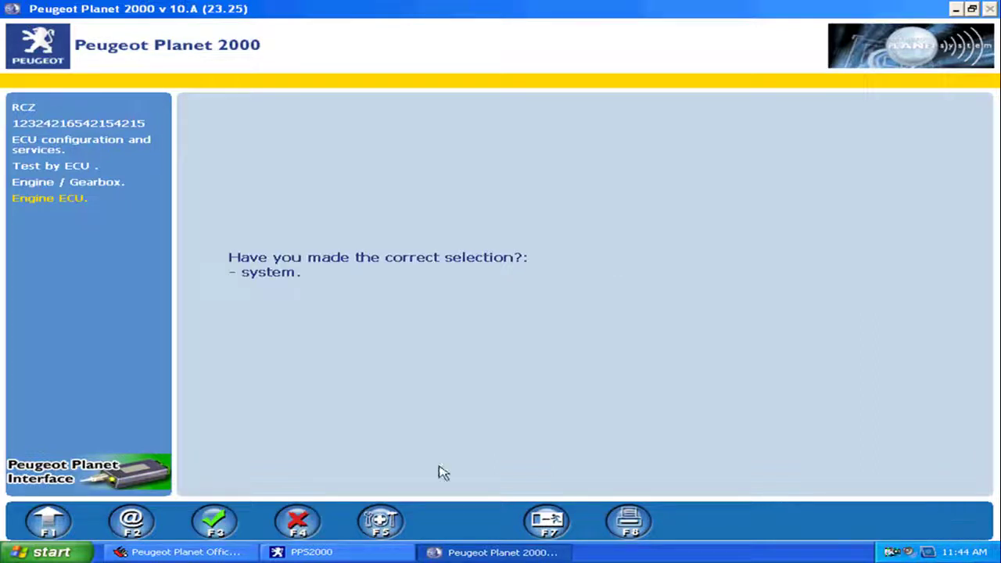
pyautogui.click(205, 526)
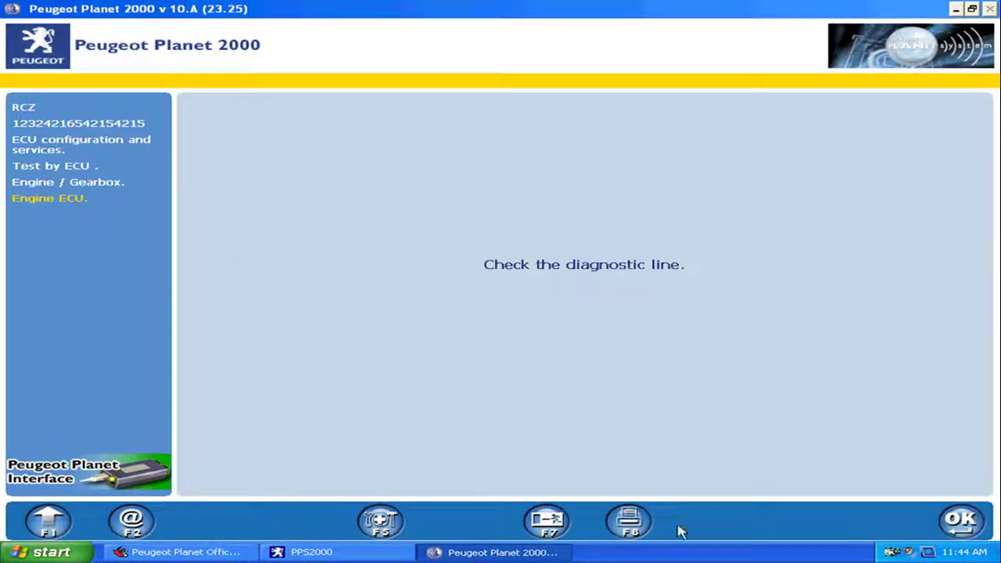
pyautogui.click(970, 526)
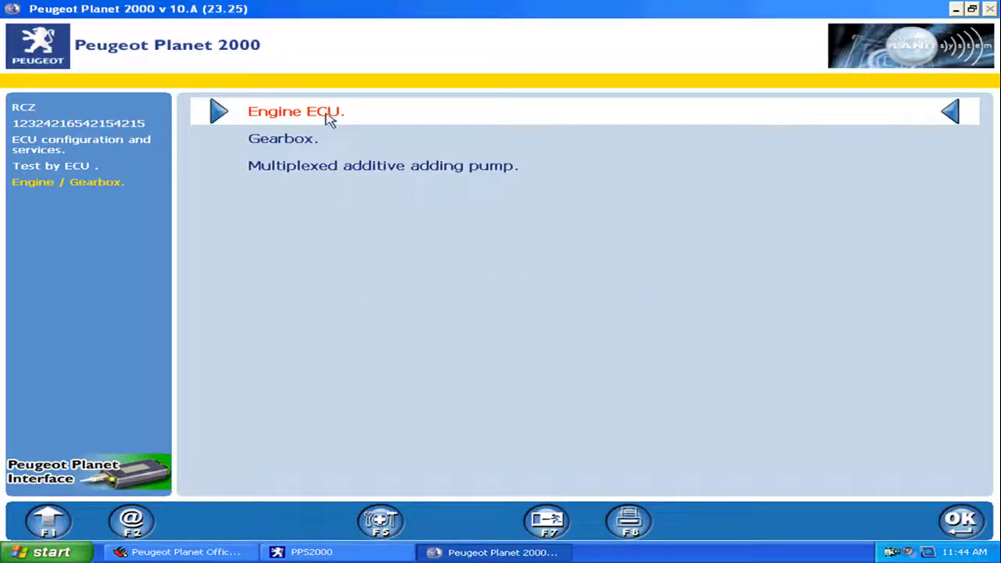
pyautogui.click(949, 524)
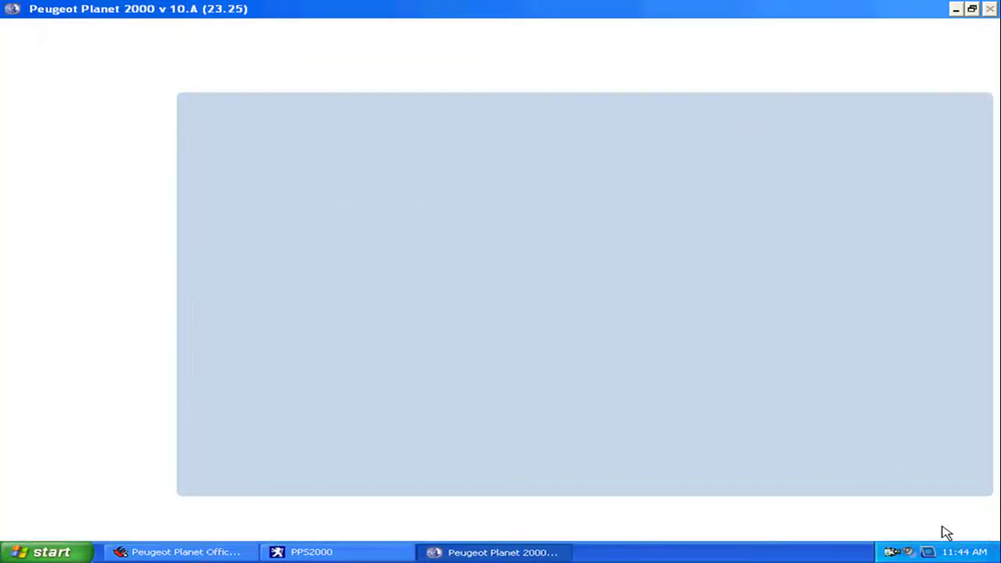
pyautogui.click(802, 404)
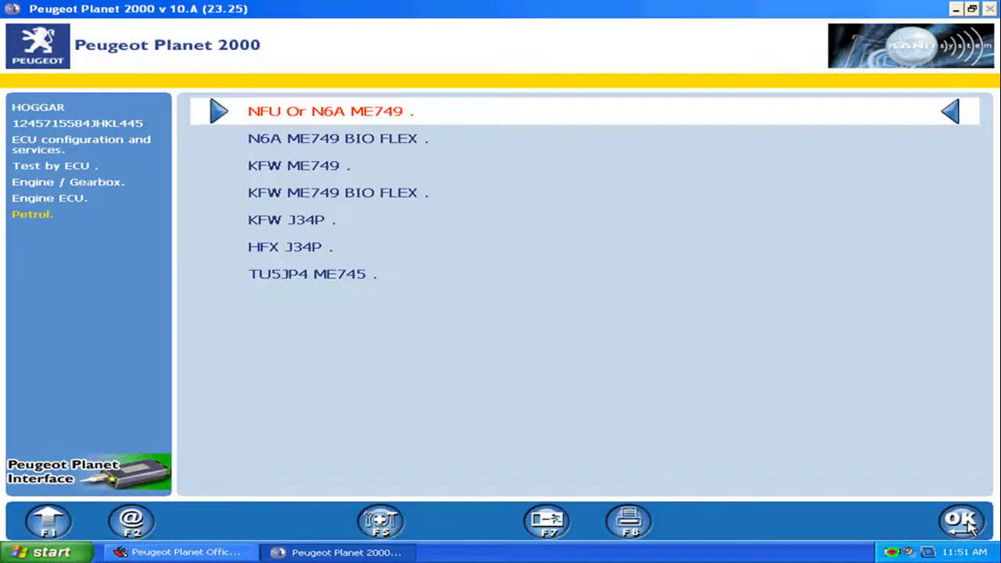
# Choose the NFU Or N6A ME749 engine variant and view its ECU identification
pyautogui.click(969, 527)
pyautogui.click(802, 405)
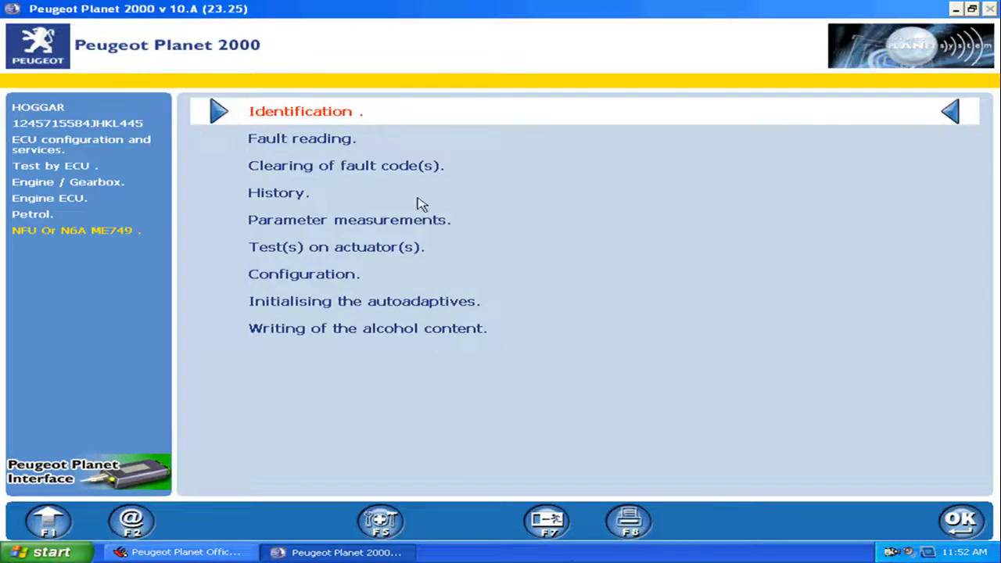
pyautogui.click(960, 520)
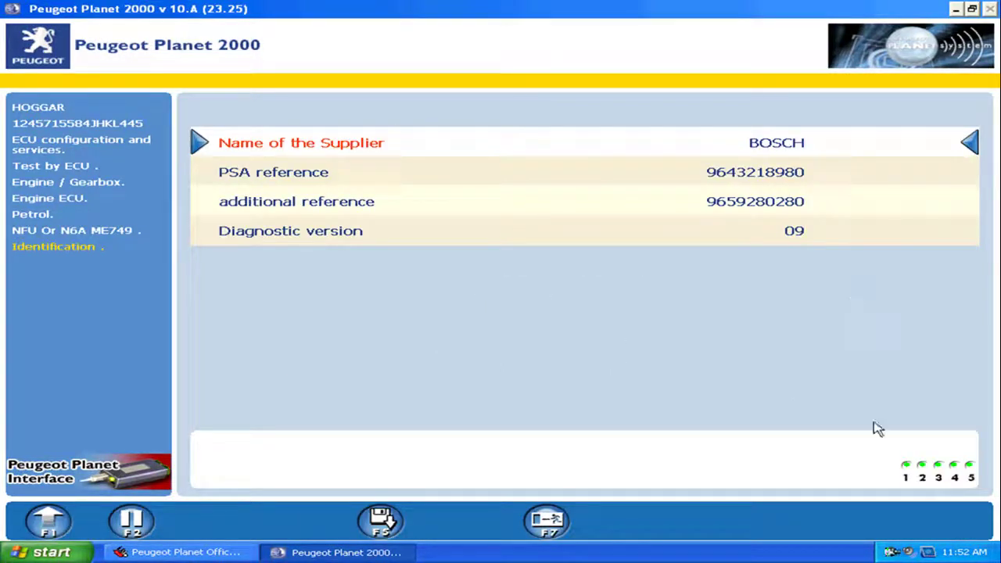
pyautogui.click(63, 524)
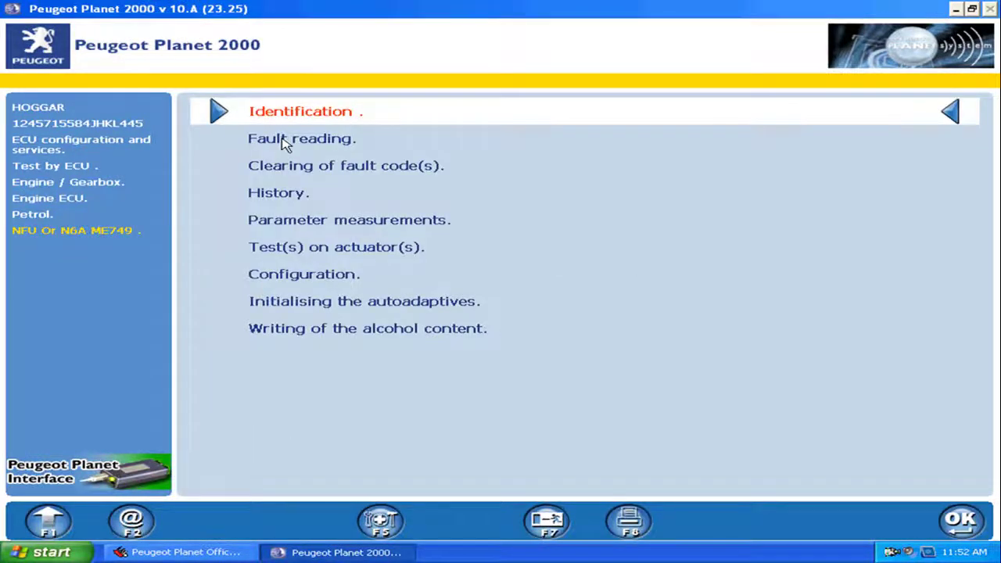
# Read the engine ECU's fault codes, scroll through the list, and return to the ECU menu
pyautogui.click(285, 141)
pyautogui.click(962, 521)
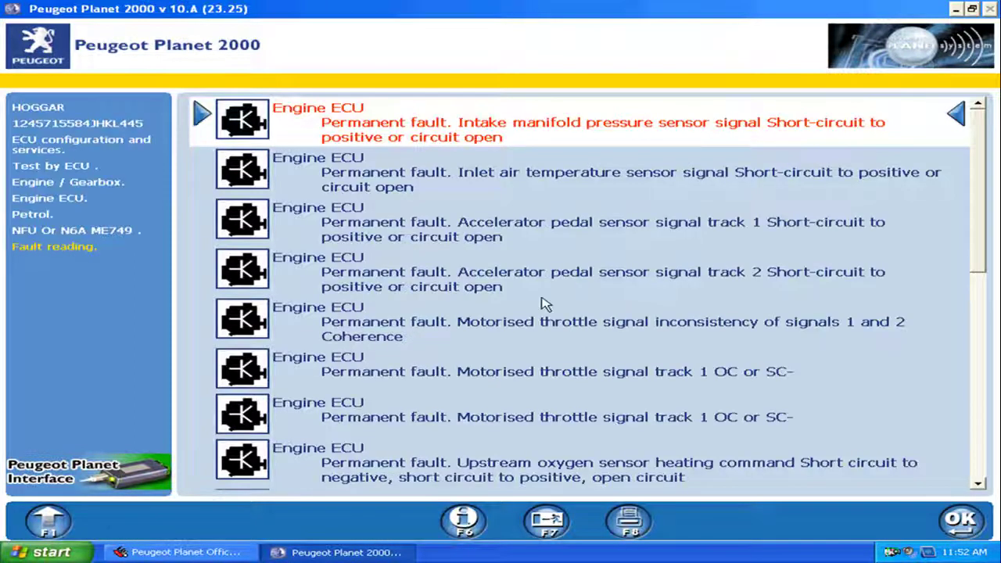
pyautogui.moveTo(970, 222); pyautogui.dragTo(911, 364)
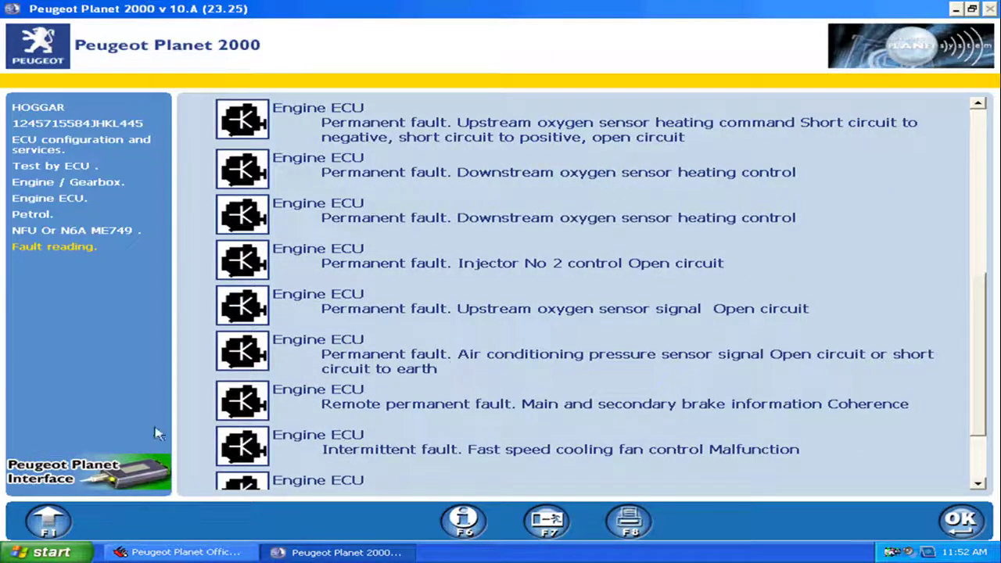
pyautogui.click(50, 527)
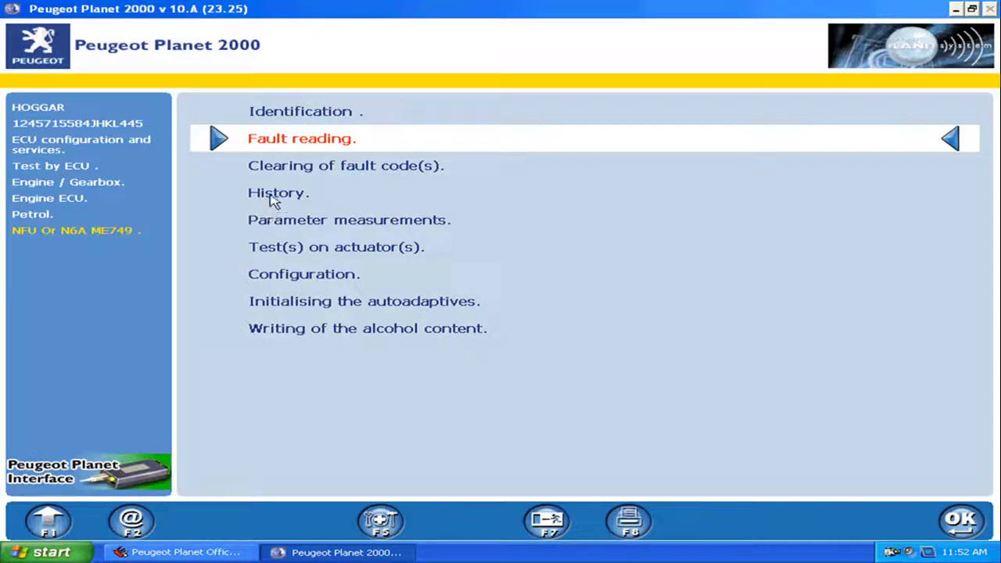
# View the engine ECU's History, Parameter measurements and ME749 actuator test list
pyautogui.click(273, 195)
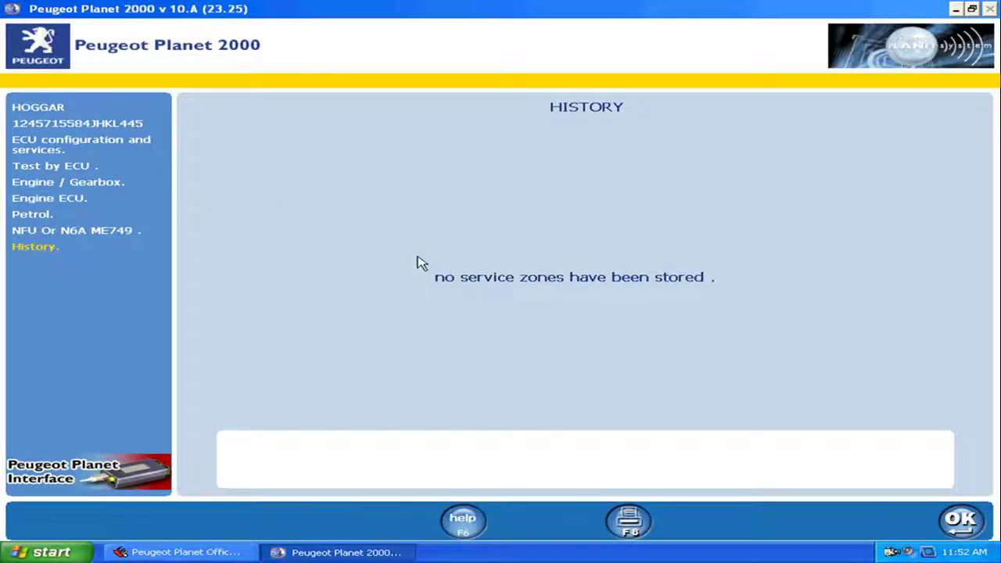
pyautogui.click(965, 523)
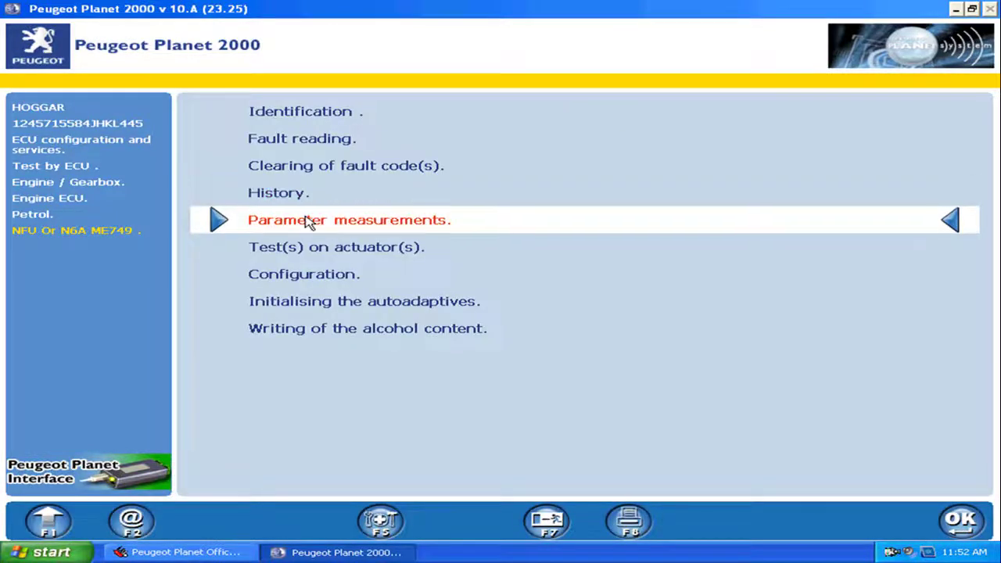
pyautogui.click(309, 222)
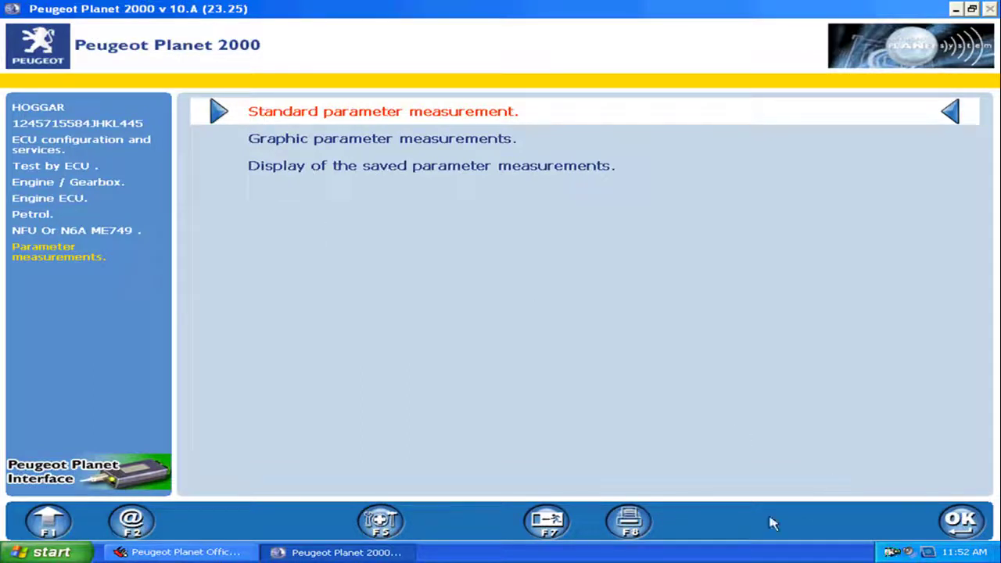
pyautogui.click(54, 527)
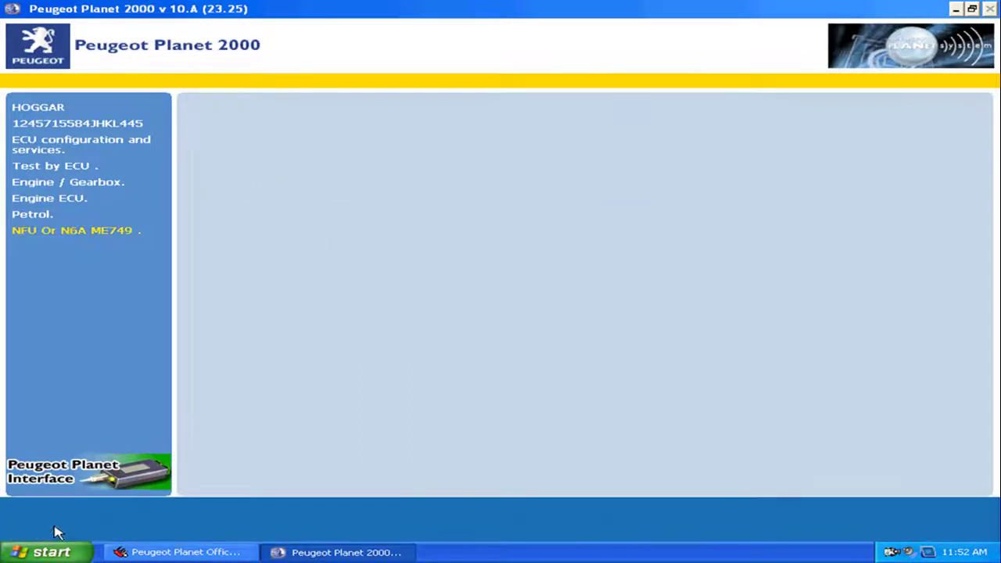
pyautogui.click(330, 252)
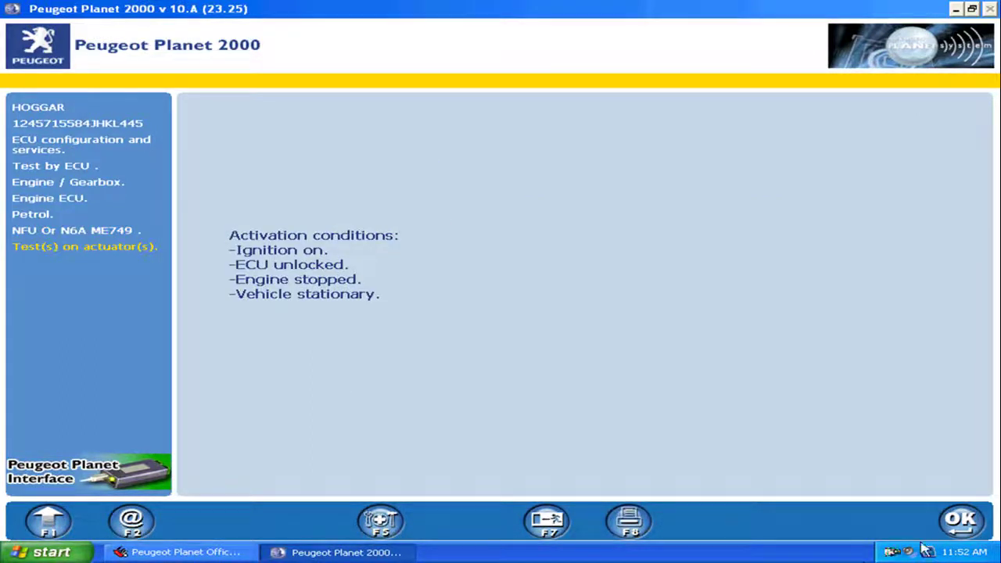
pyautogui.click(961, 526)
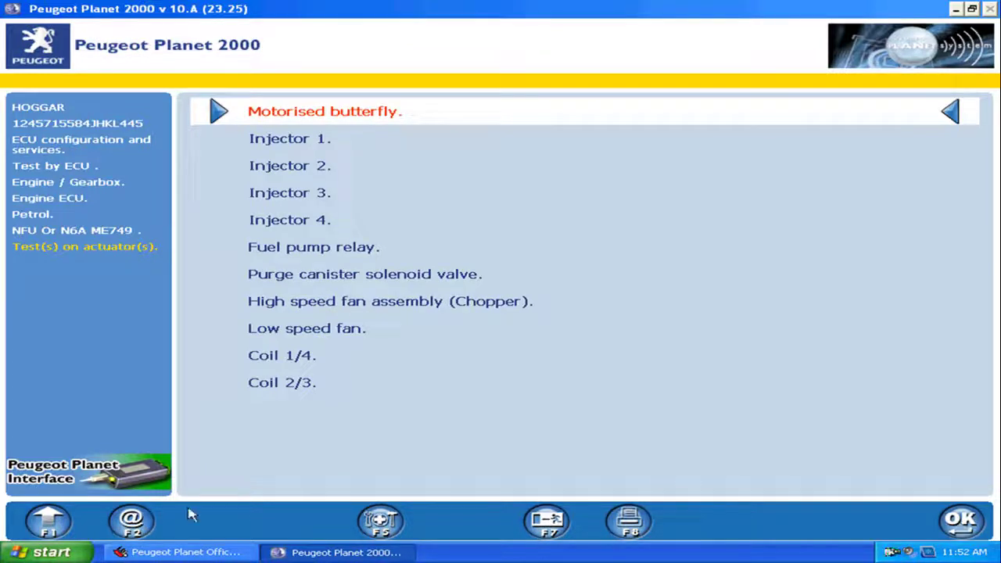
pyautogui.click(47, 524)
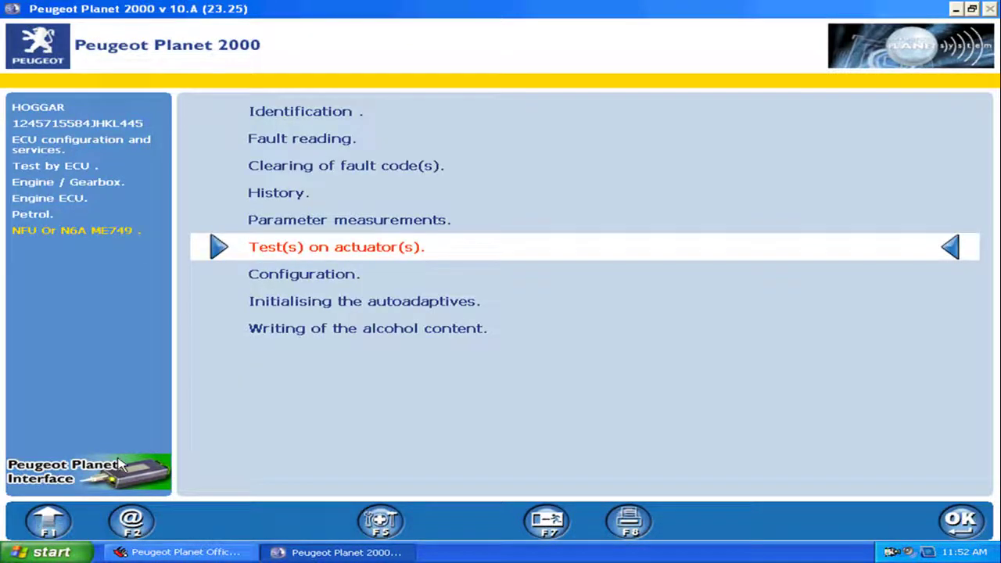
# View the Automatic configuration instructions under Configuration, then return to the ECU menu
pyautogui.click(333, 283)
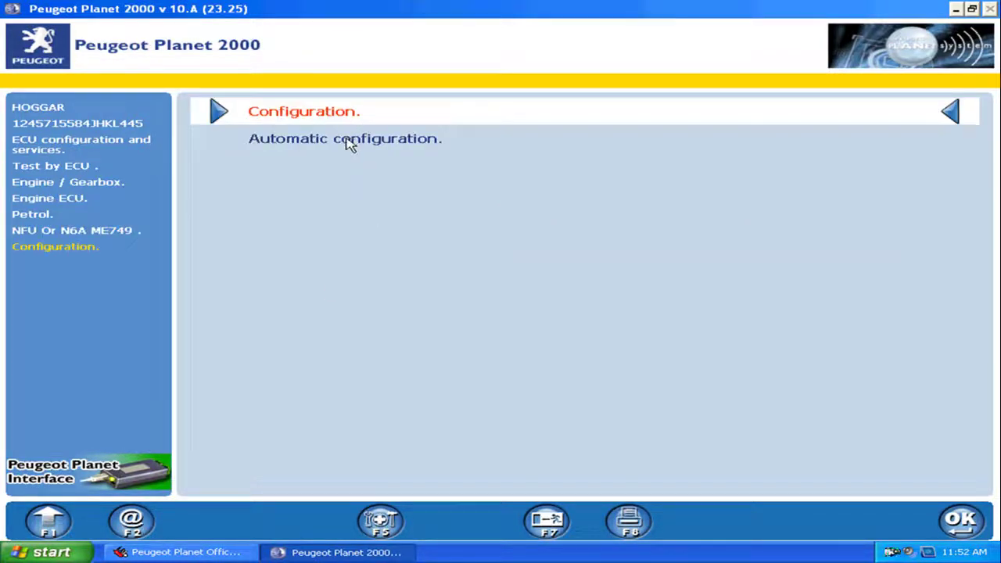
pyautogui.click(346, 129)
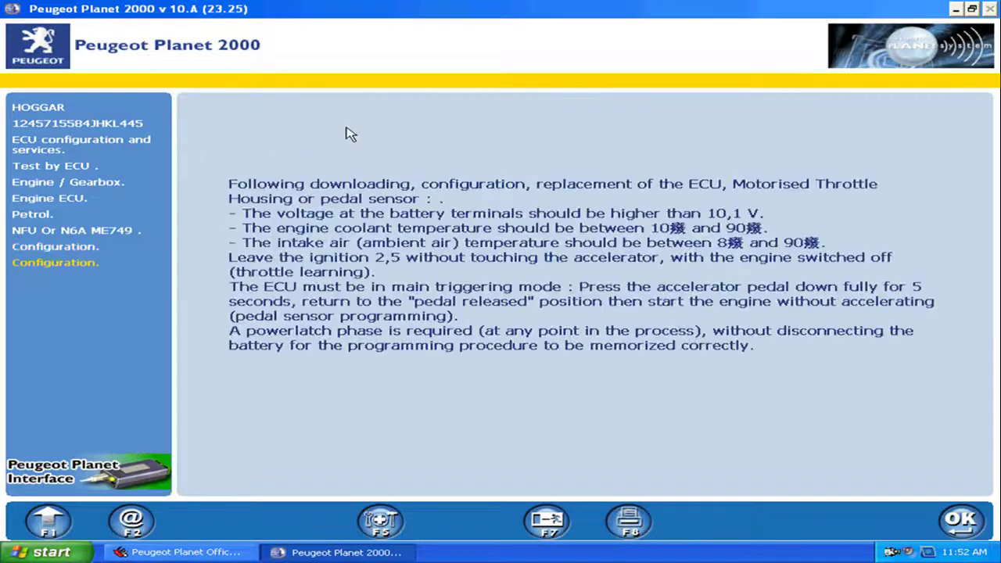
pyautogui.click(48, 525)
pyautogui.click(48, 526)
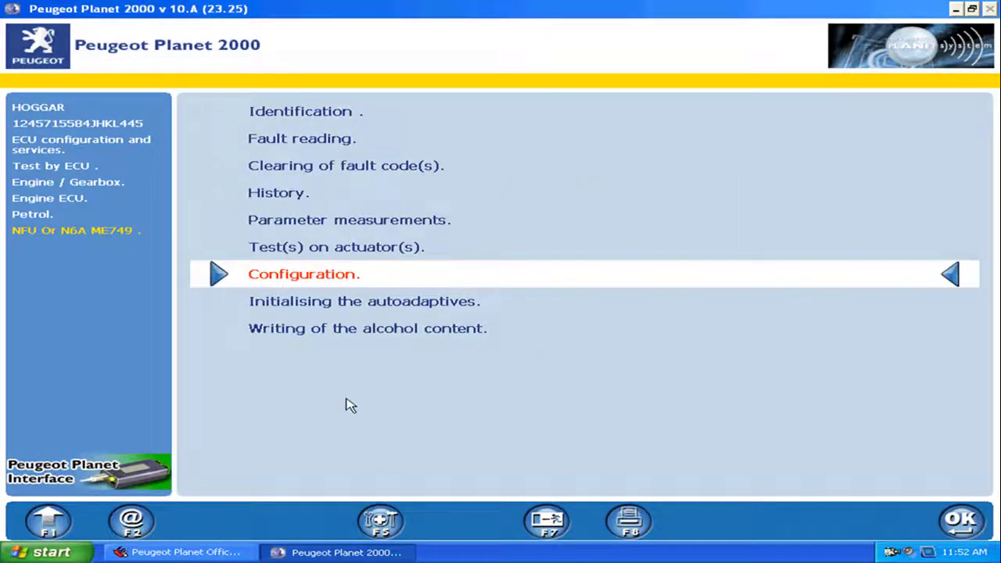
# Exit Peugeot Planet 2000 without storing the session in memory
pyautogui.click(550, 530)
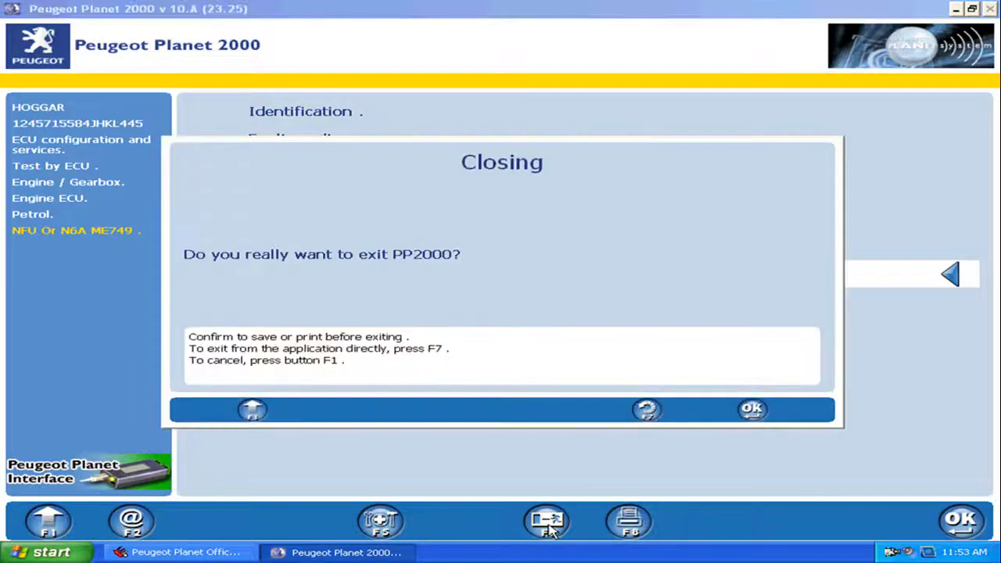
pyautogui.click(754, 410)
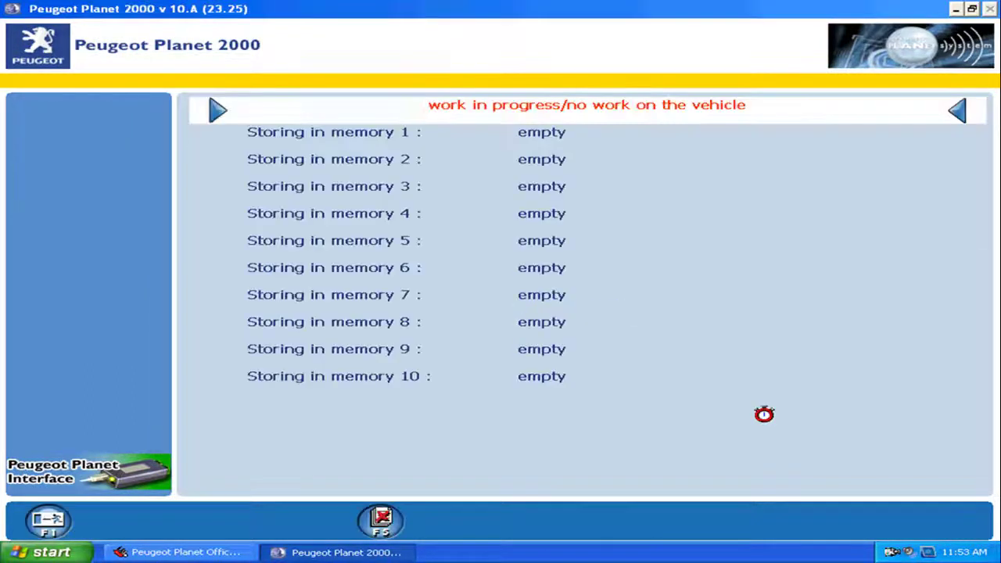
pyautogui.click(381, 522)
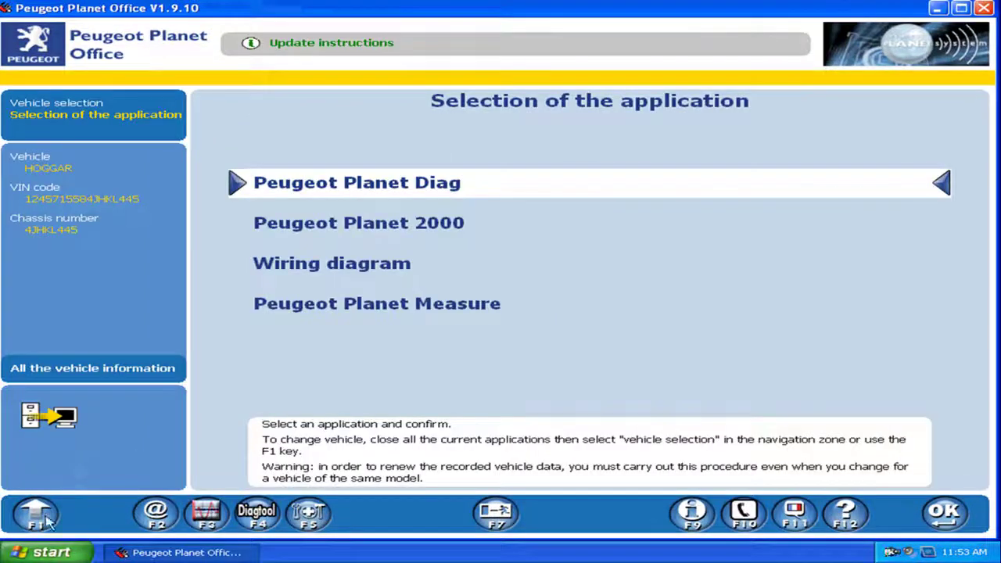
# Change the vehicle to the RCZ, accepting that the recorded vehicle data is cleared
pyautogui.click(44, 523)
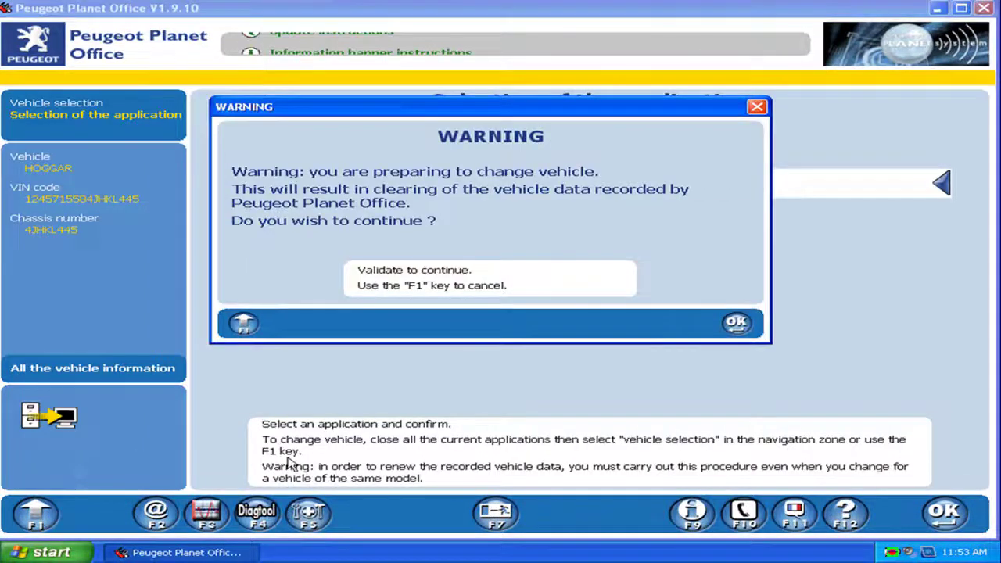
pyautogui.click(736, 325)
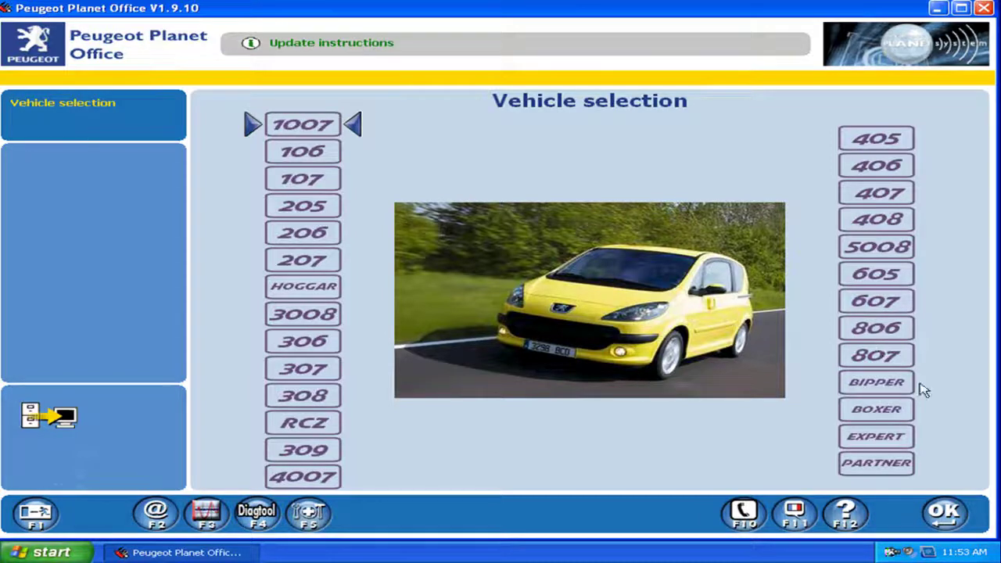
pyautogui.click(328, 422)
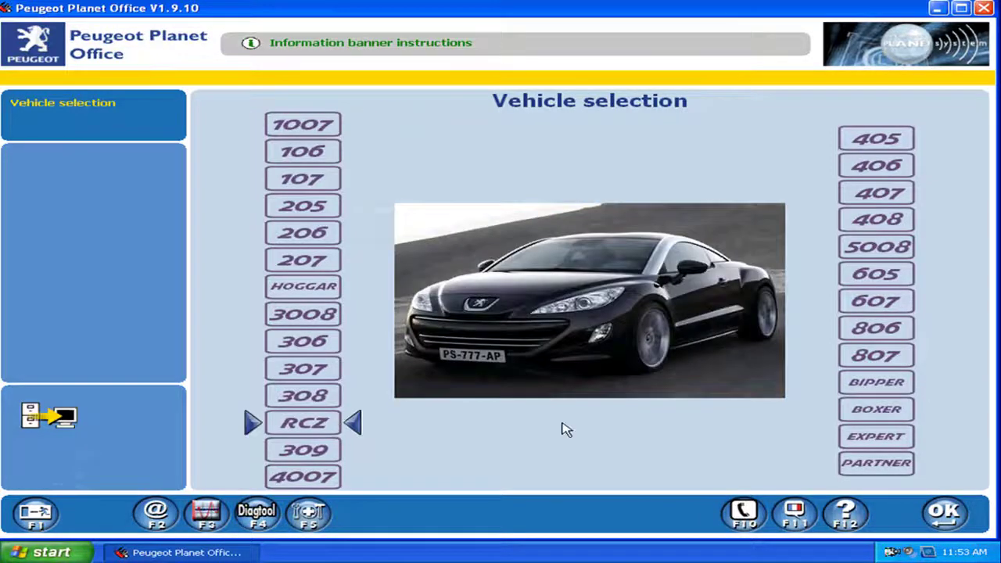
# Confirm the RCZ and launch Peugeot Planet 2000 with the vehicle's VIN code
pyautogui.click(932, 523)
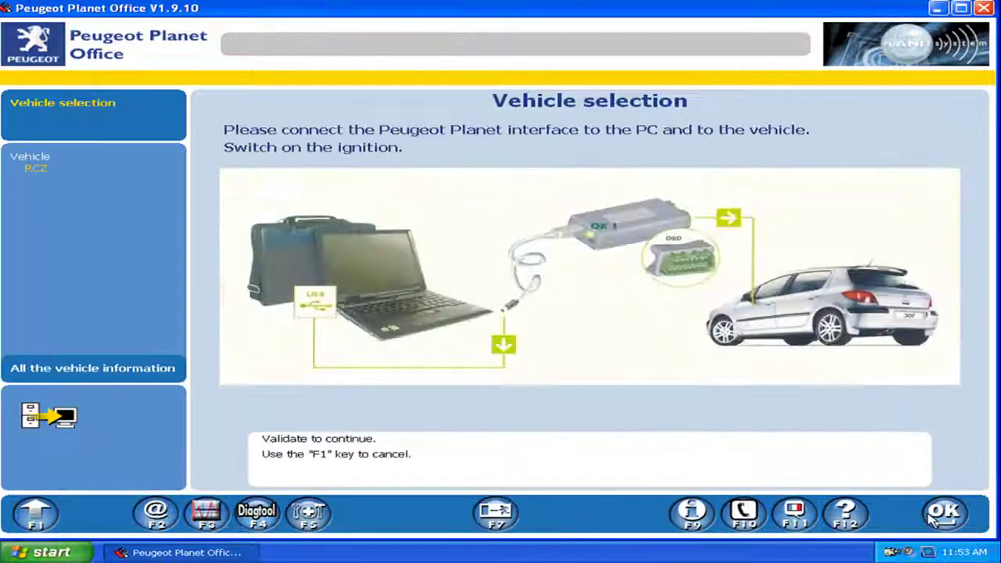
pyautogui.click(932, 522)
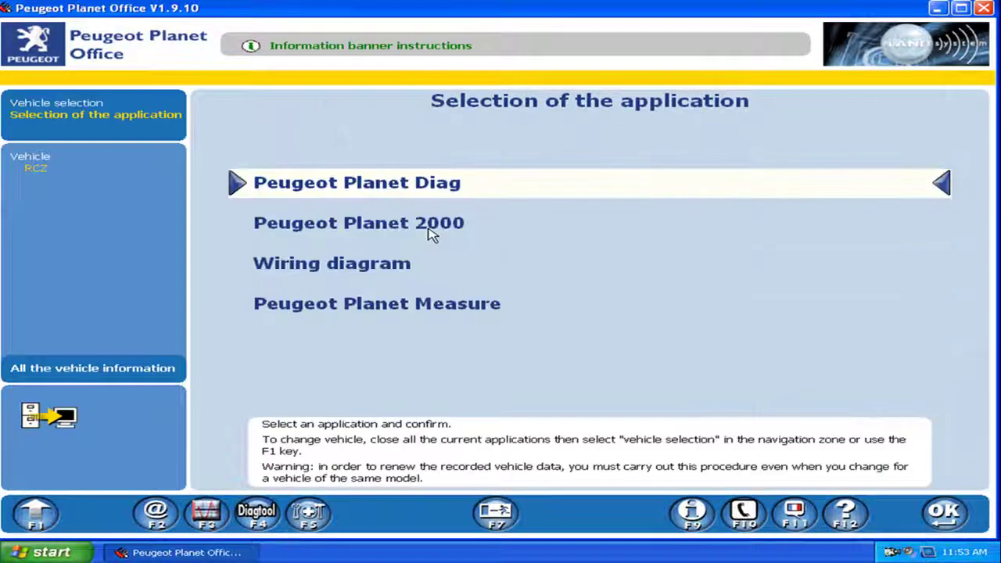
pyautogui.click(430, 231)
pyautogui.click(963, 521)
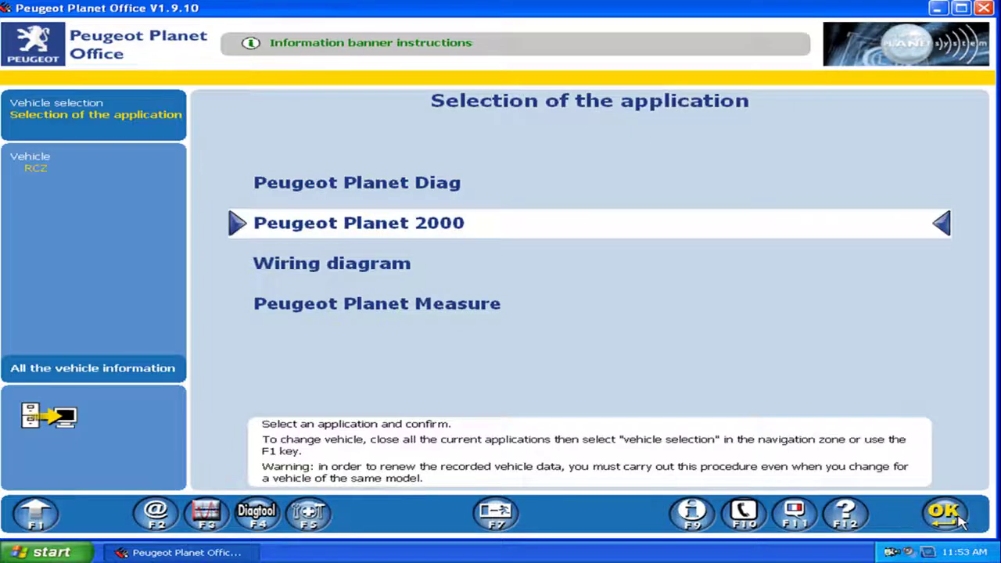
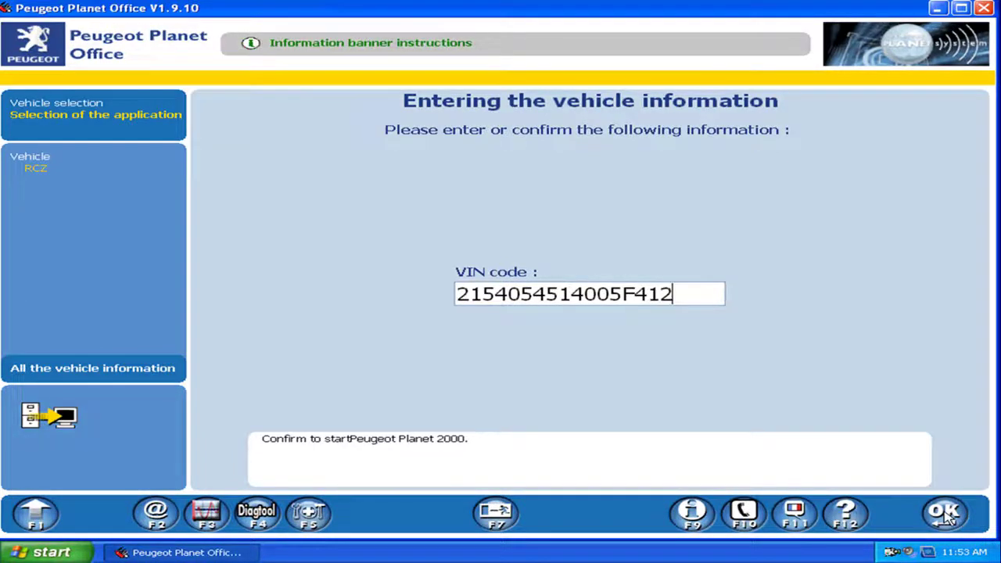
pyautogui.click(944, 514)
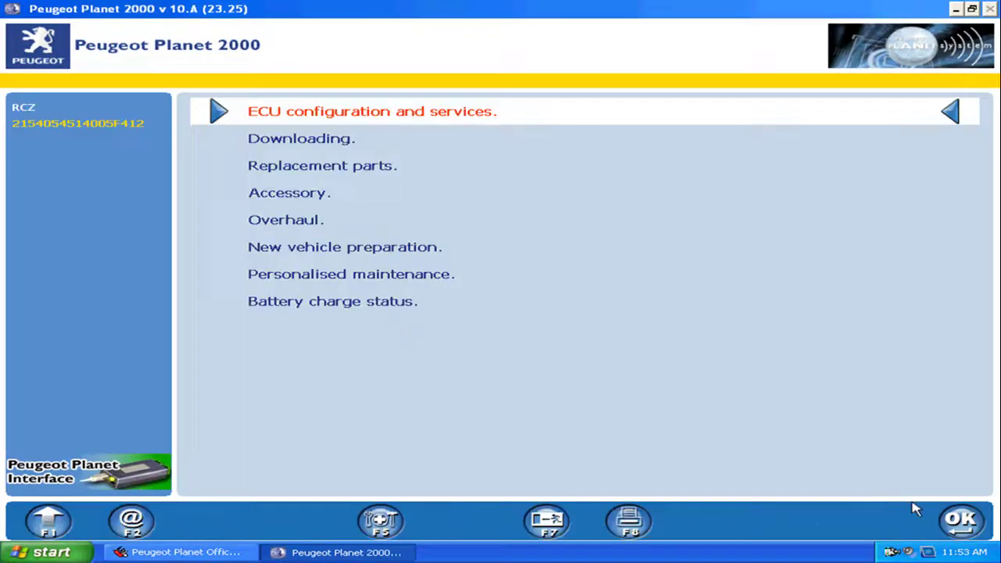
# Start the global test of the vehicle's ECUs, then confirm the 306 to see its variants
pyautogui.click(963, 523)
pyautogui.click(962, 523)
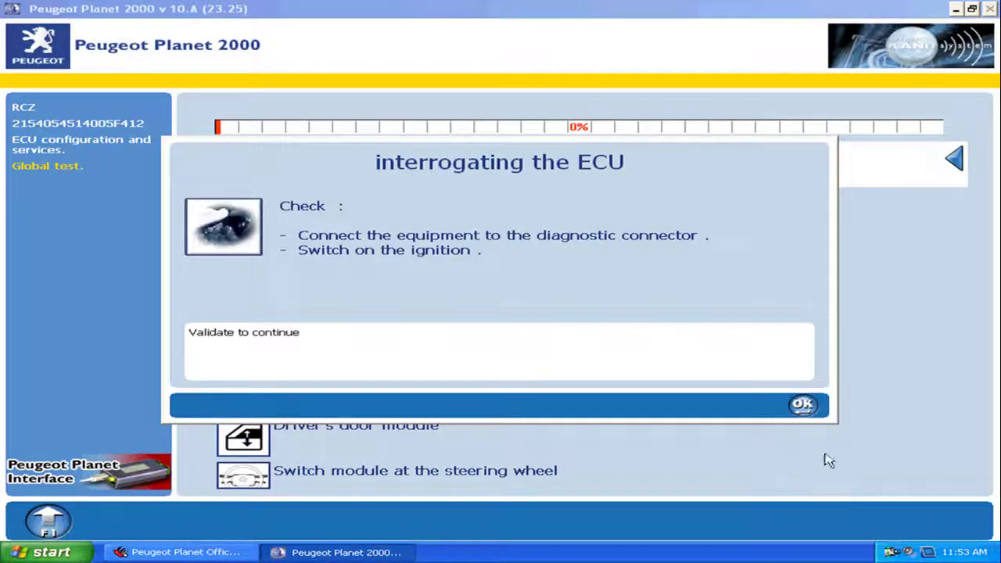
pyautogui.click(805, 407)
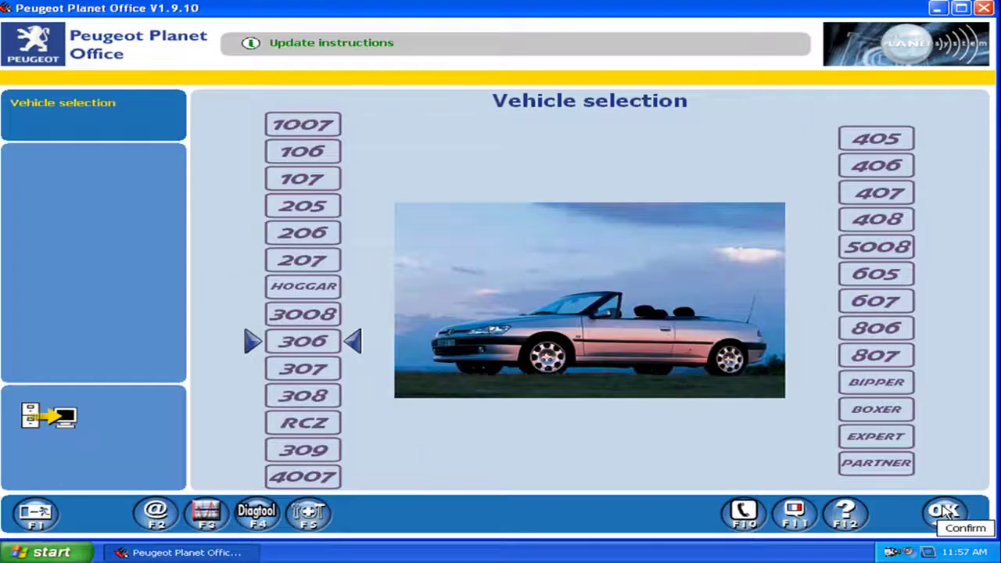
pyautogui.click(945, 512)
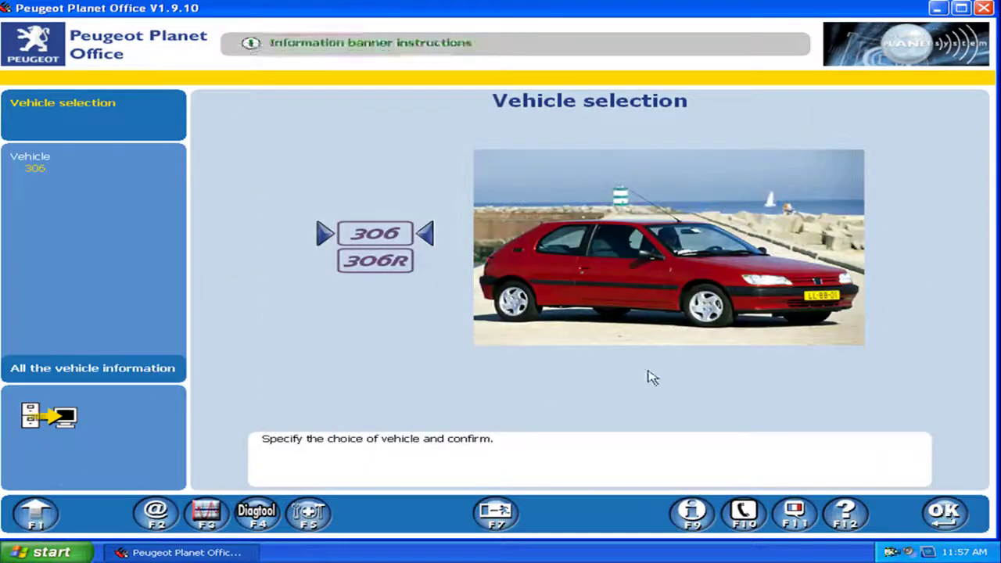
# Choose the 306R variant and launch Peugeot Planet 2000 with build code 24511
pyautogui.click(376, 262)
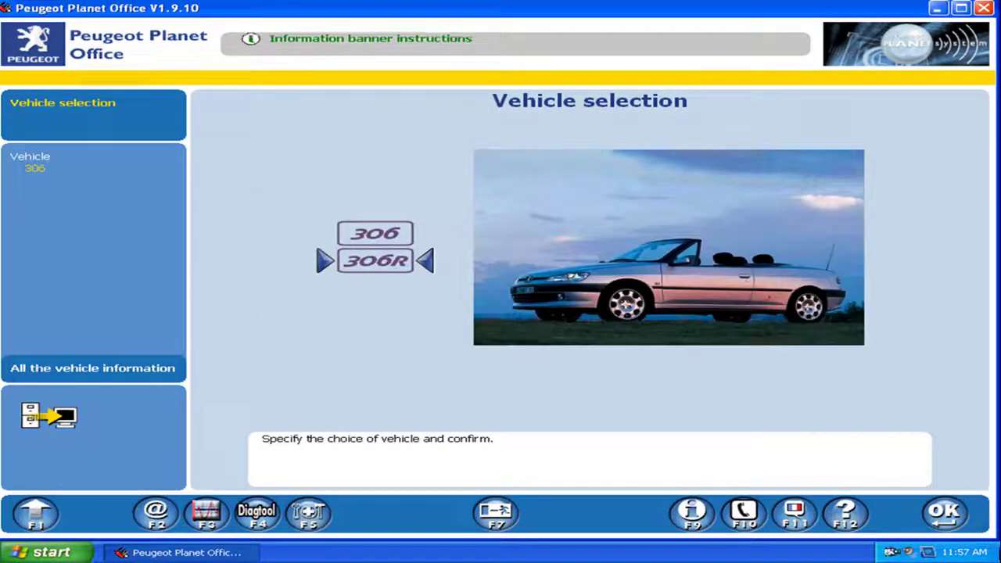
pyautogui.click(945, 514)
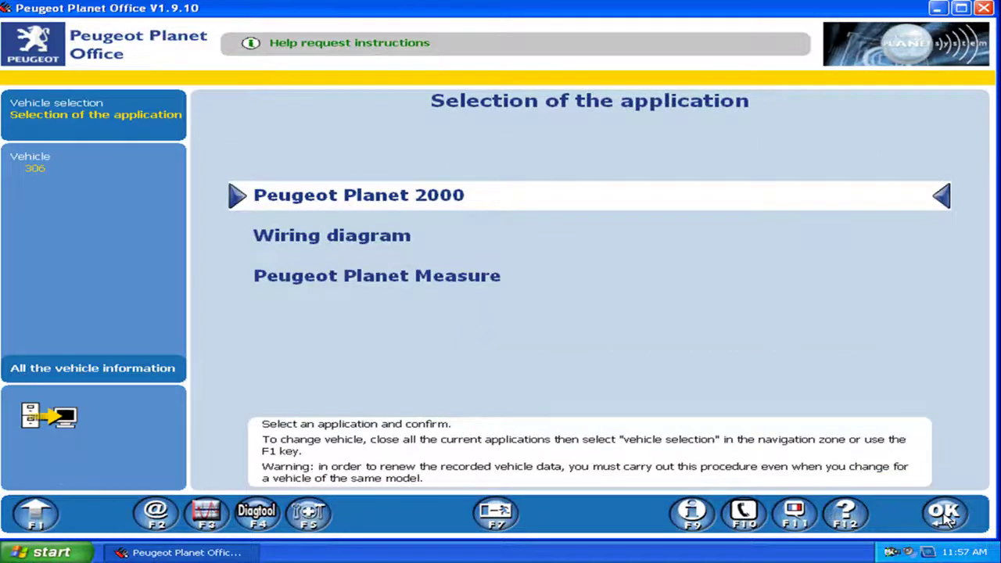
pyautogui.click(944, 514)
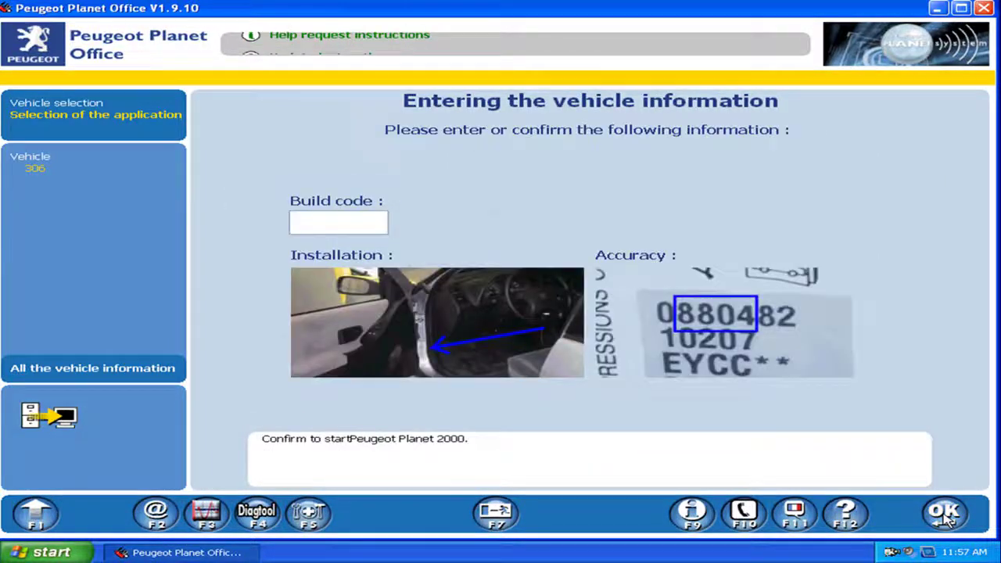
pyautogui.write('24511')
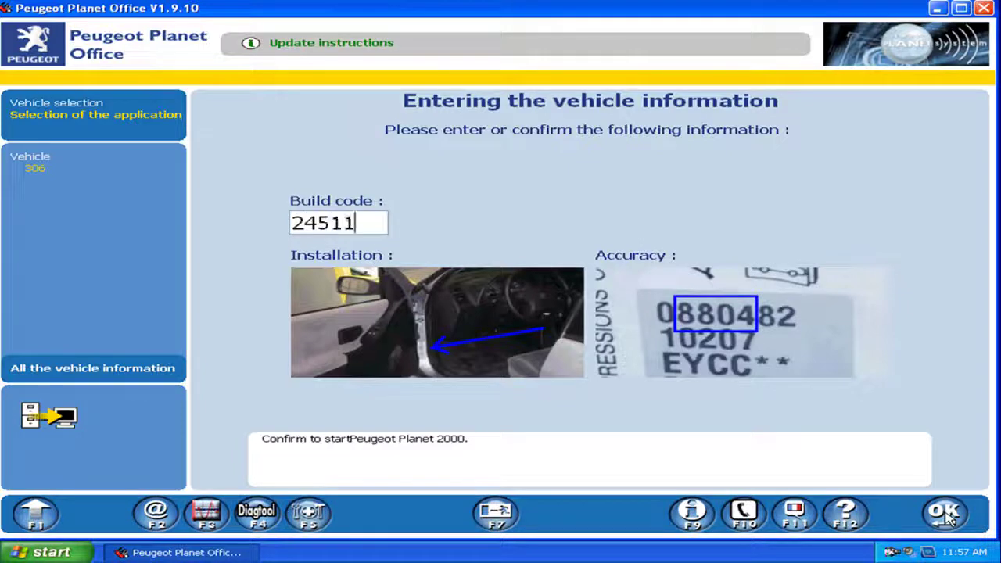
pyautogui.click(944, 515)
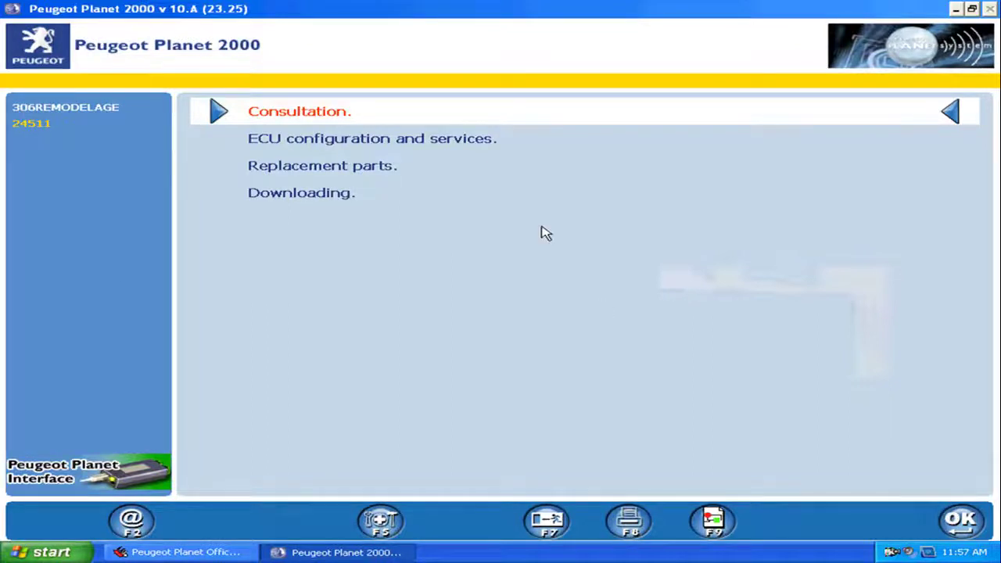
# Select the petrol NFT BOSCH M7.4.4 engine ECU via Test by ECU > Engines
pyautogui.click(450, 146)
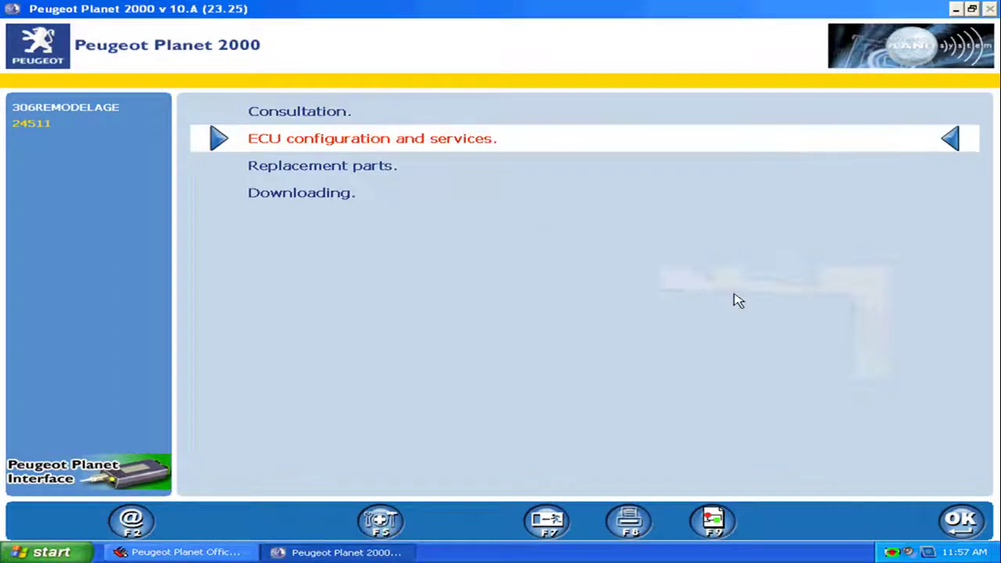
pyautogui.click(960, 520)
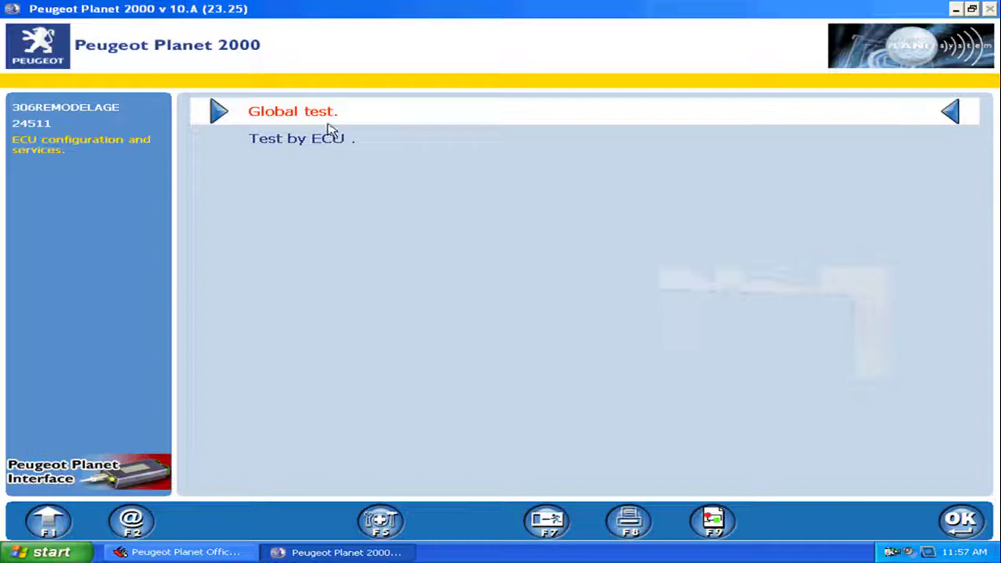
pyautogui.click(333, 148)
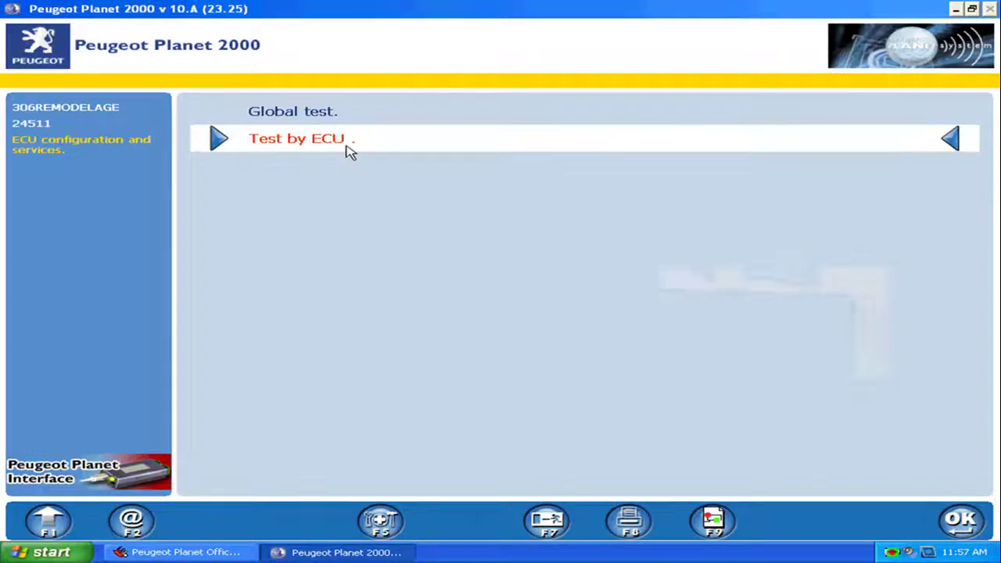
pyautogui.click(960, 521)
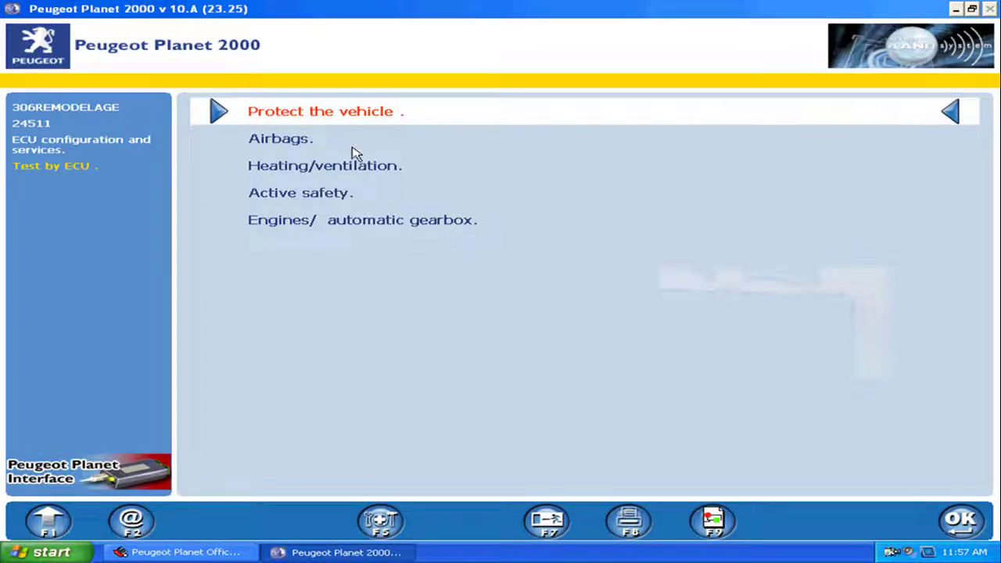
pyautogui.click(323, 223)
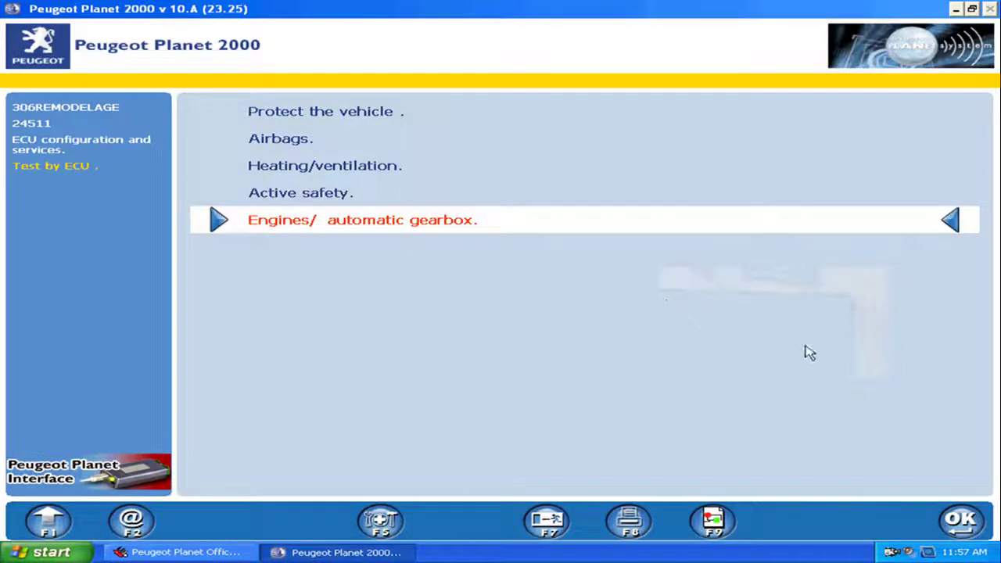
pyautogui.click(962, 522)
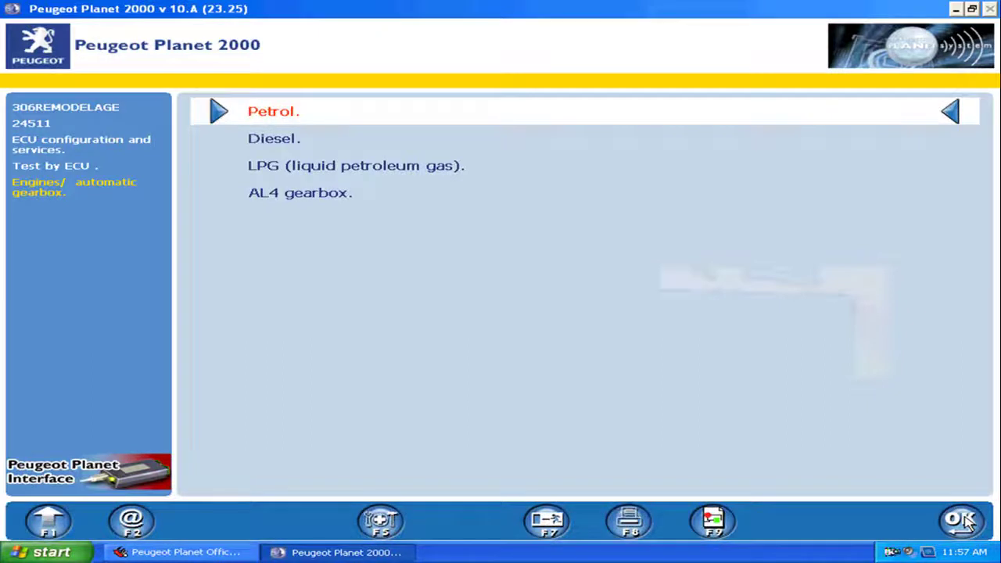
pyautogui.click(963, 522)
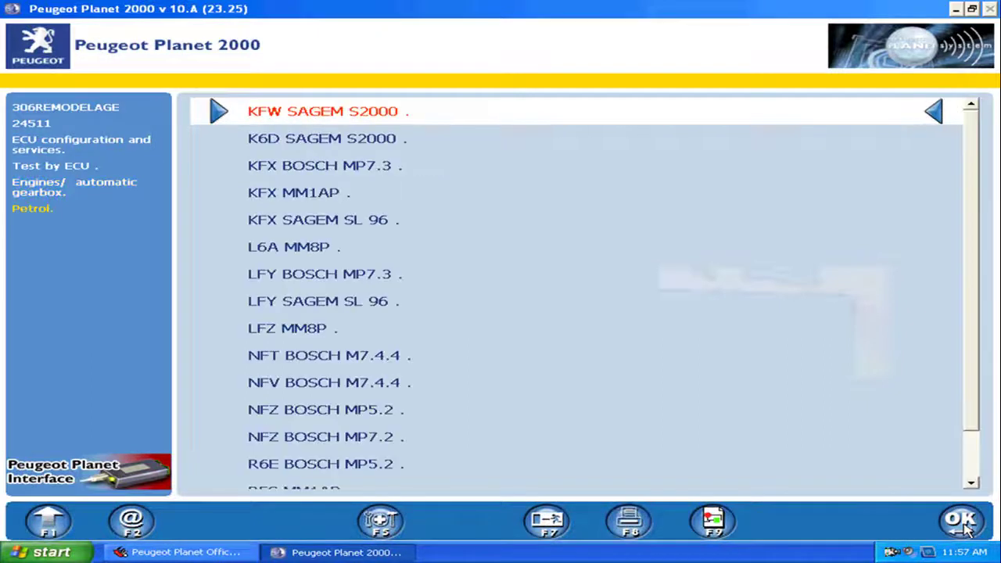
pyautogui.click(342, 364)
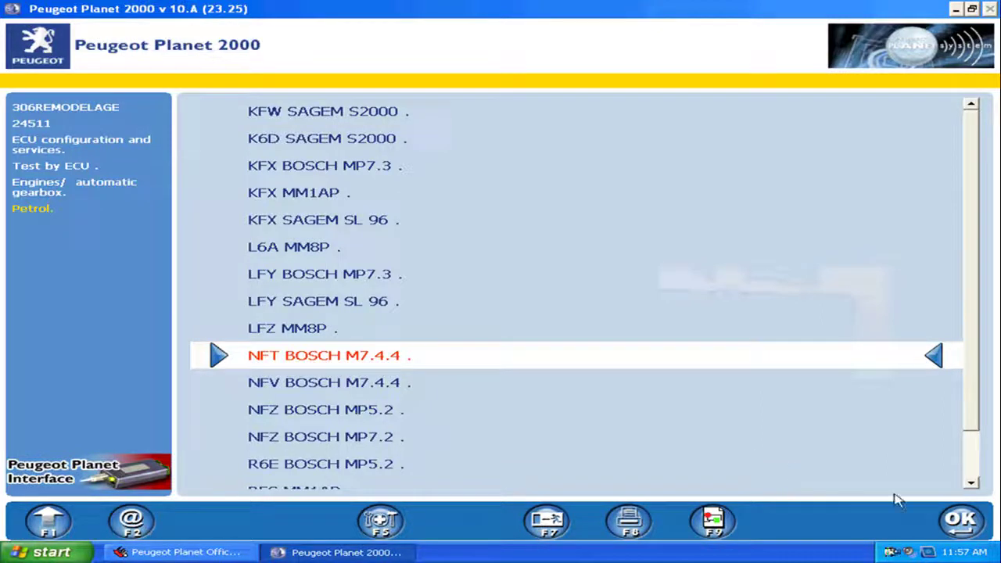
pyautogui.click(961, 522)
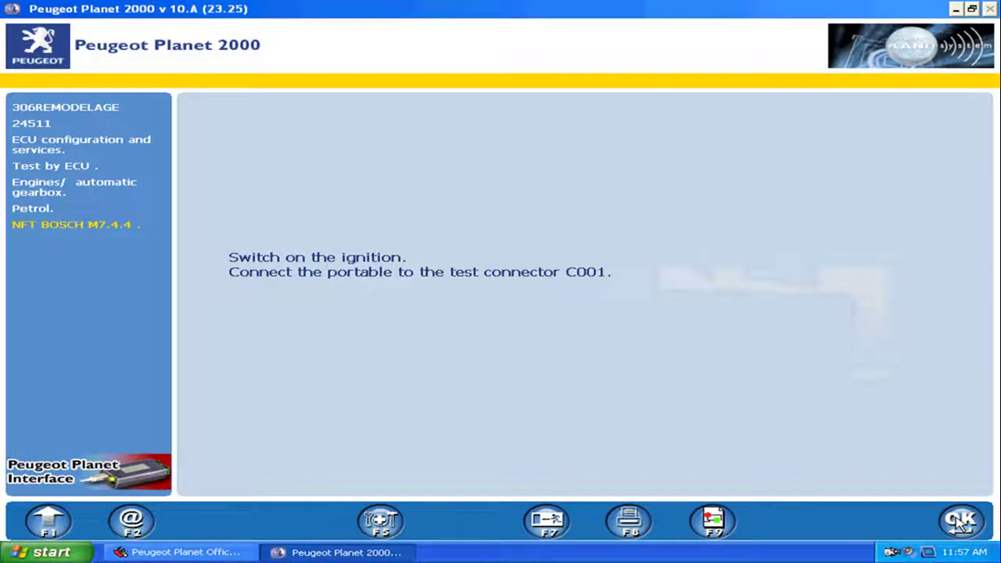
# Interrogate the engine ECU and display its BOSCH identification data
pyautogui.click(959, 523)
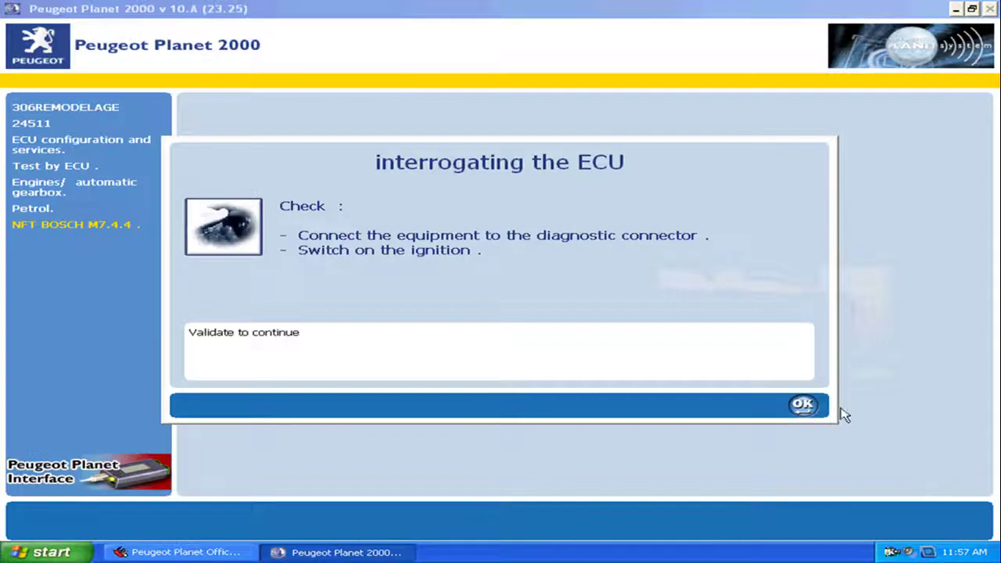
pyautogui.click(813, 413)
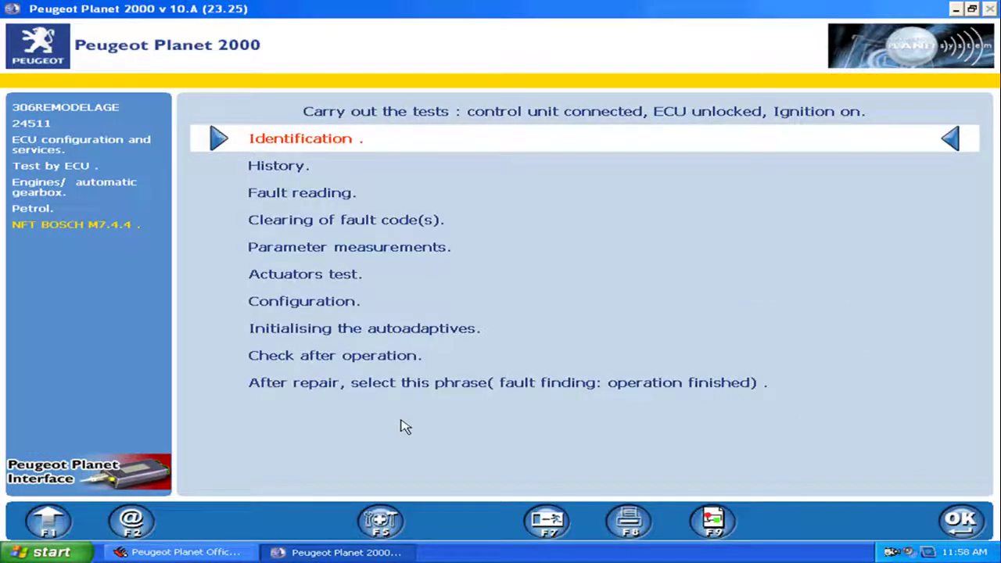
pyautogui.click(960, 522)
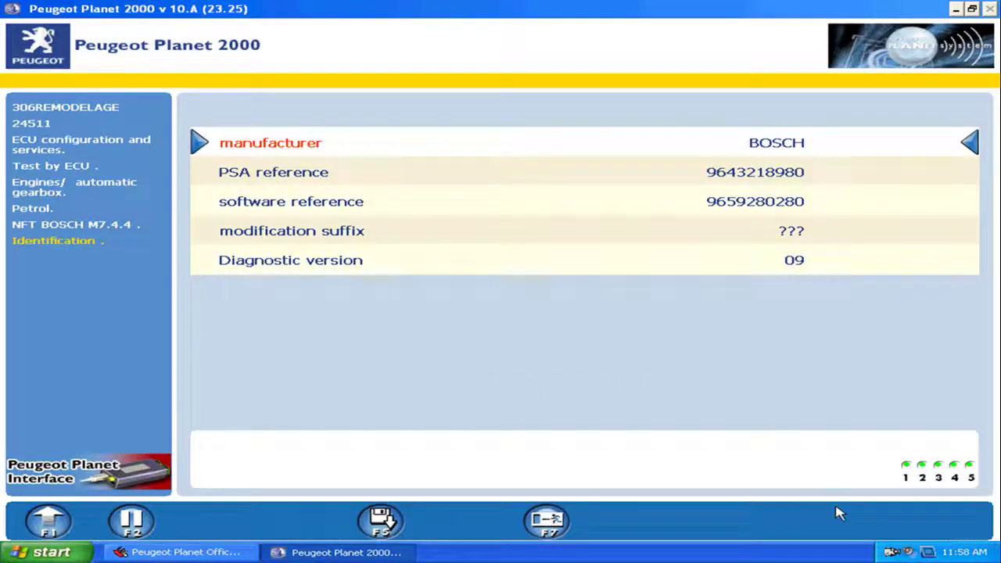
# Read the engine ECU's permanent fault codes, then bring up the PP2000 exit prompt
pyautogui.click(51, 523)
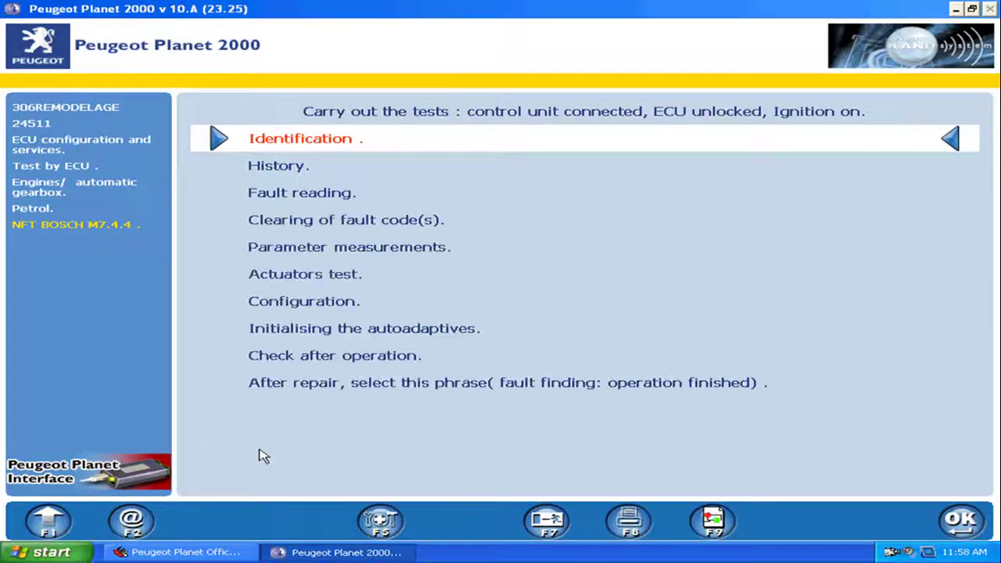
pyautogui.click(289, 197)
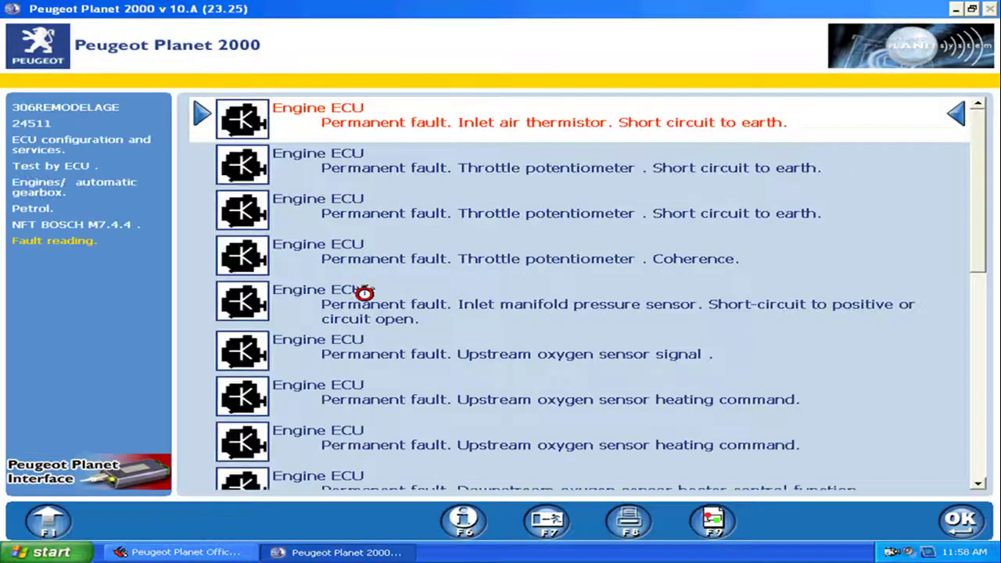
pyautogui.click(549, 527)
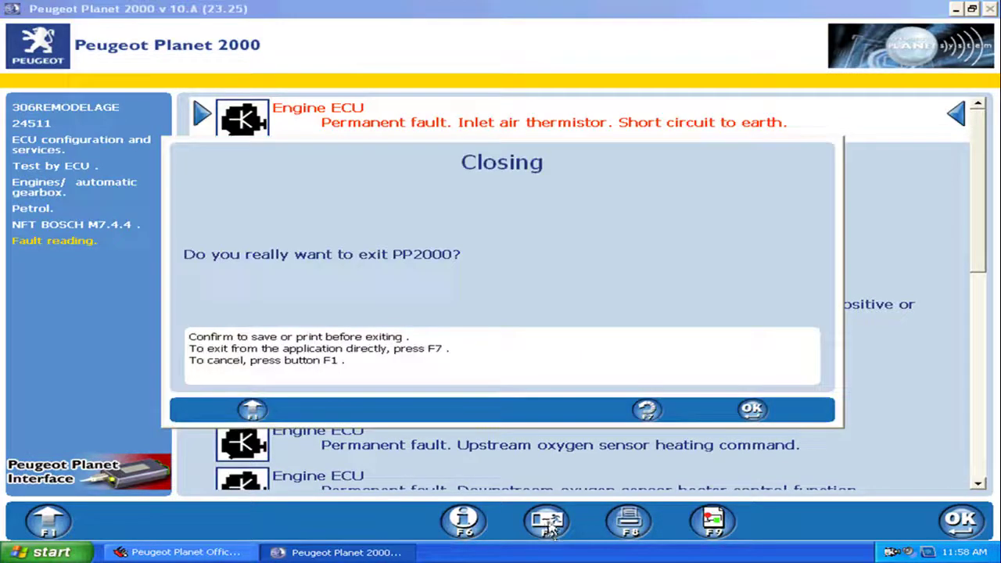
# Close PP2000 without storing work, then exit Peugeot Planet Office and confirm
pyautogui.click(751, 409)
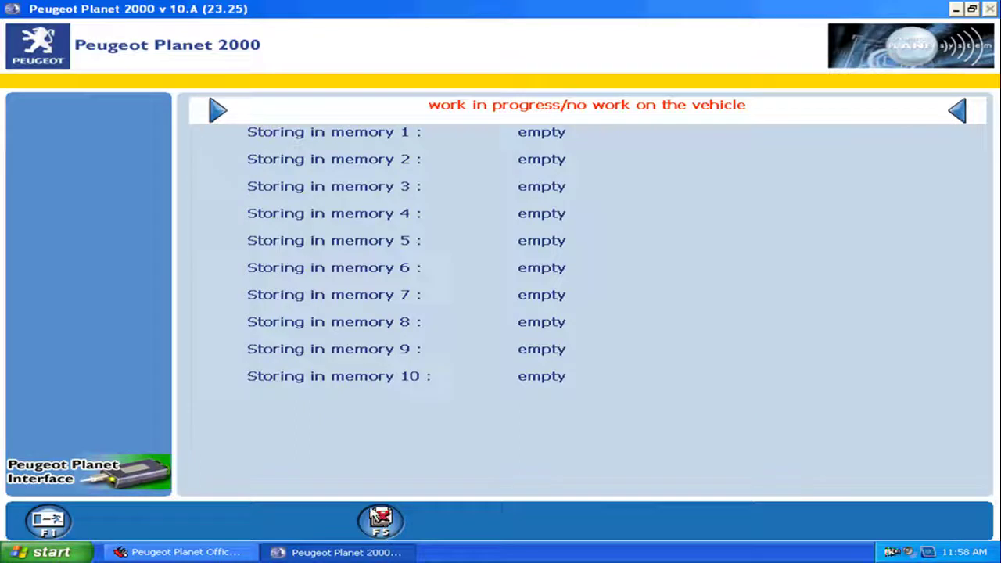
pyautogui.click(380, 520)
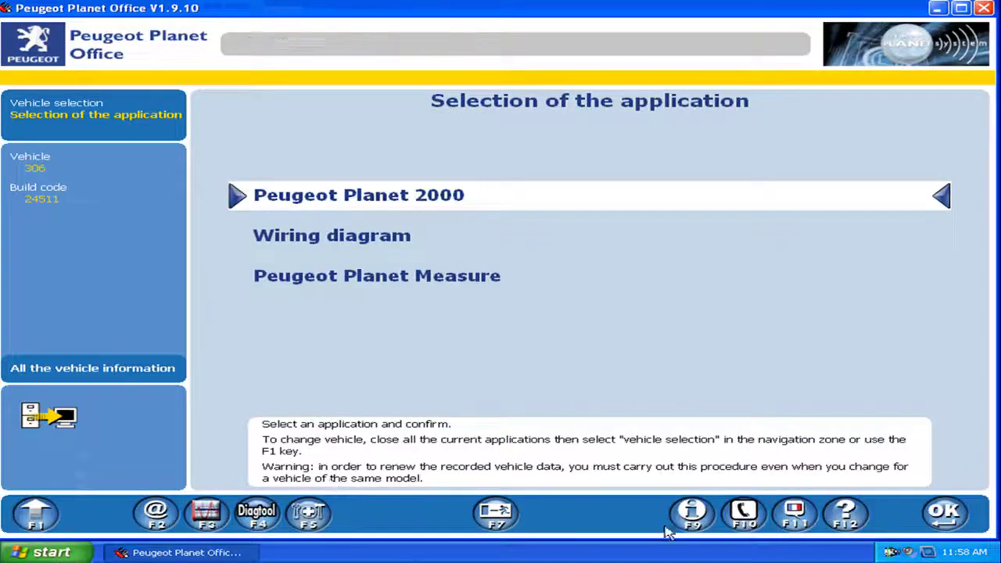
pyautogui.click(494, 512)
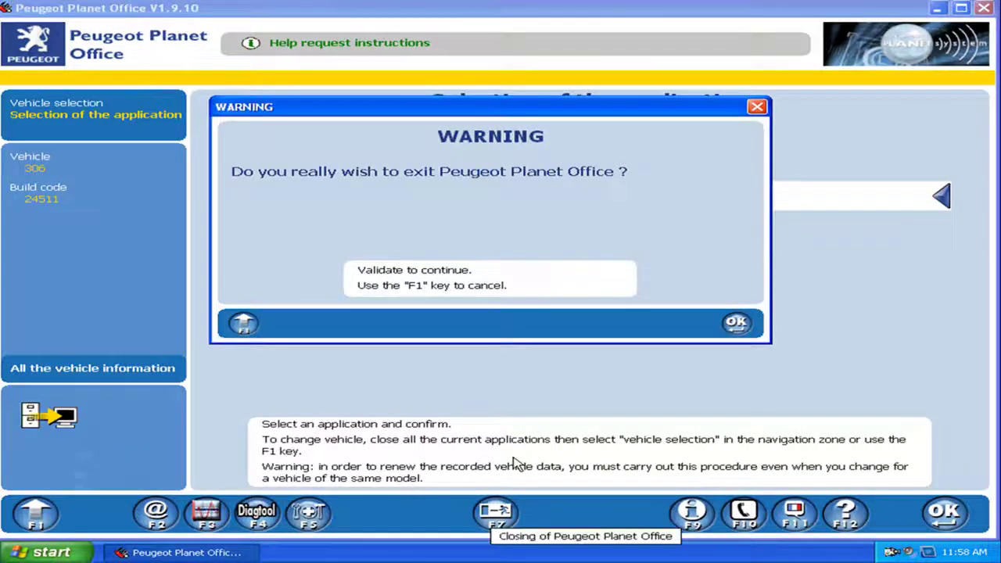
pyautogui.click(736, 323)
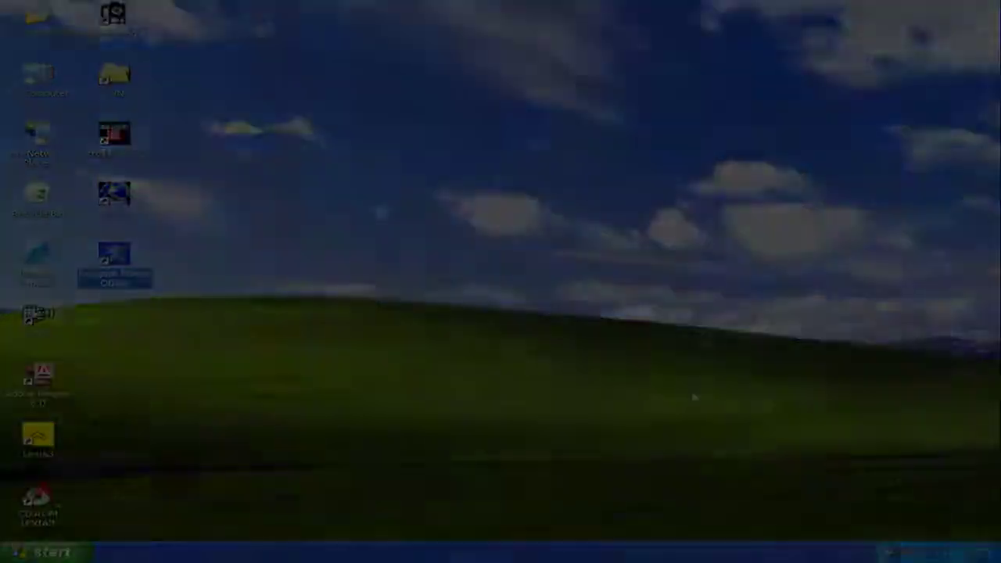